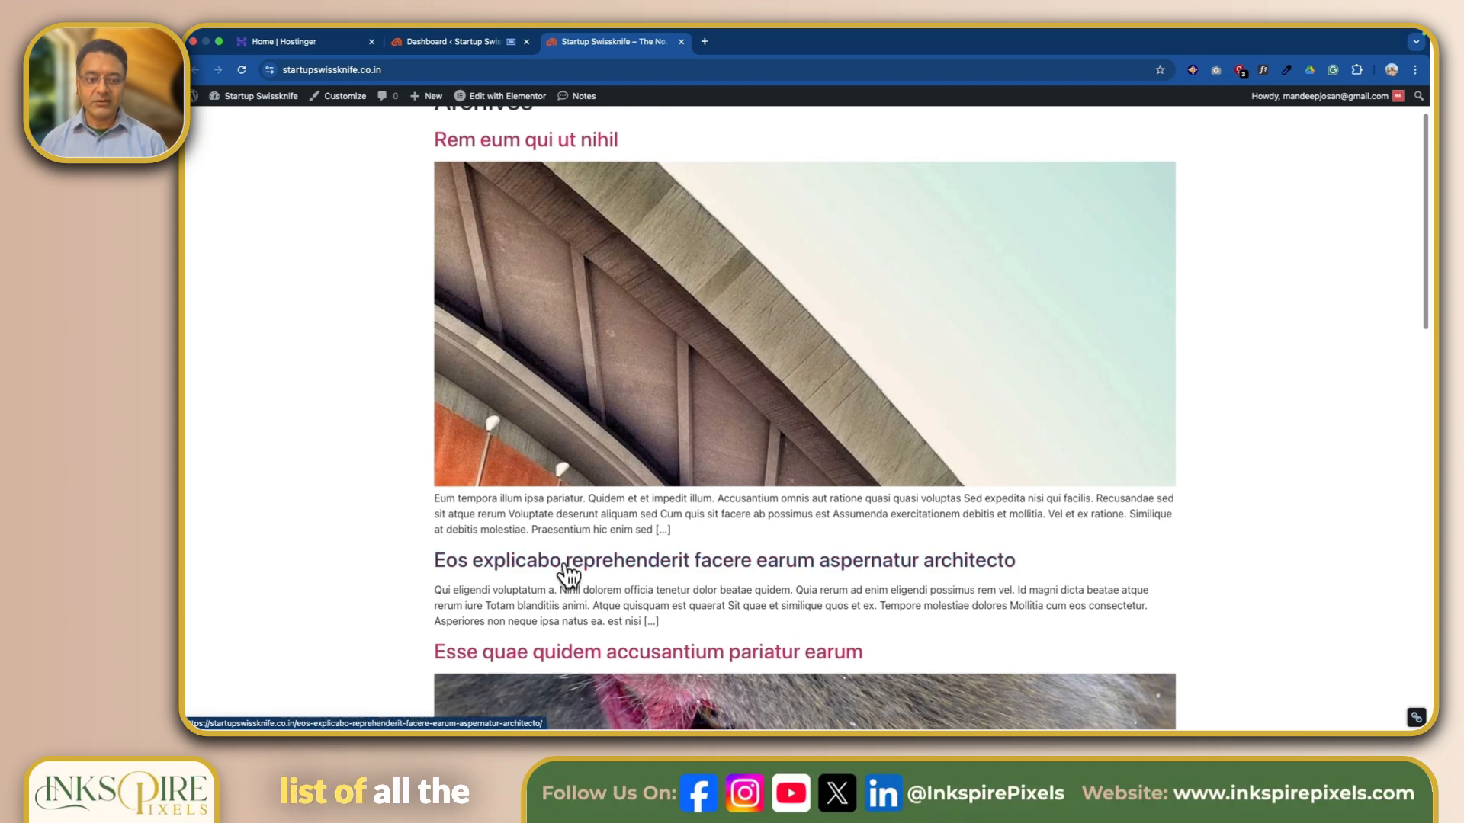
Look through the site's front page, examining the listed posts from the Archives heading down to the footer.
{"action": "scroll", "coordinate": [588, 572], "scroll_direction": "down", "scroll_amount": 3}
{"action": "scroll", "coordinate": [541, 543], "scroll_direction": "down", "scroll_amount": 10}
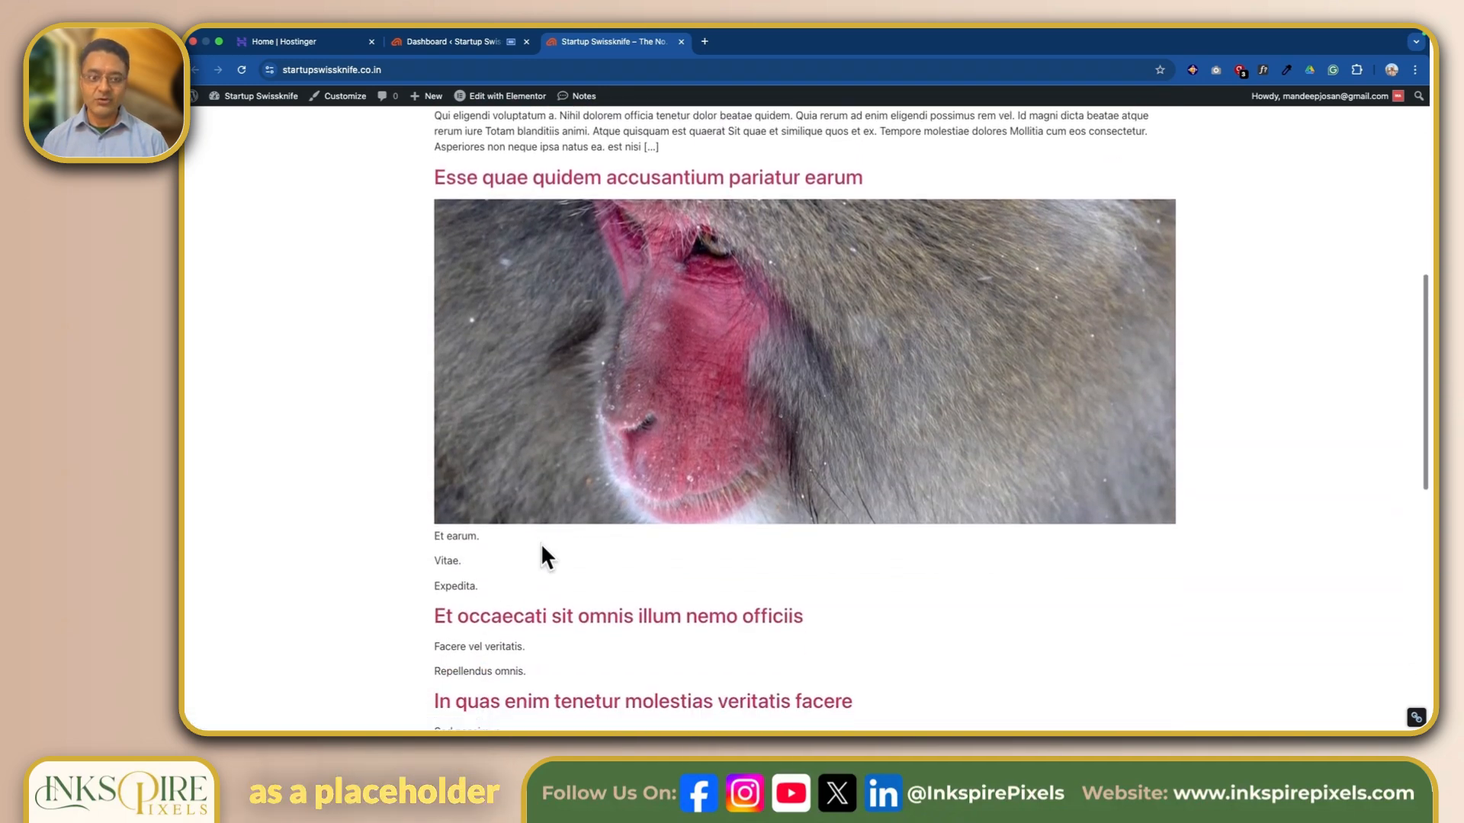
{"action": "scroll", "coordinate": [466, 506], "scroll_direction": "down", "scroll_amount": 8}
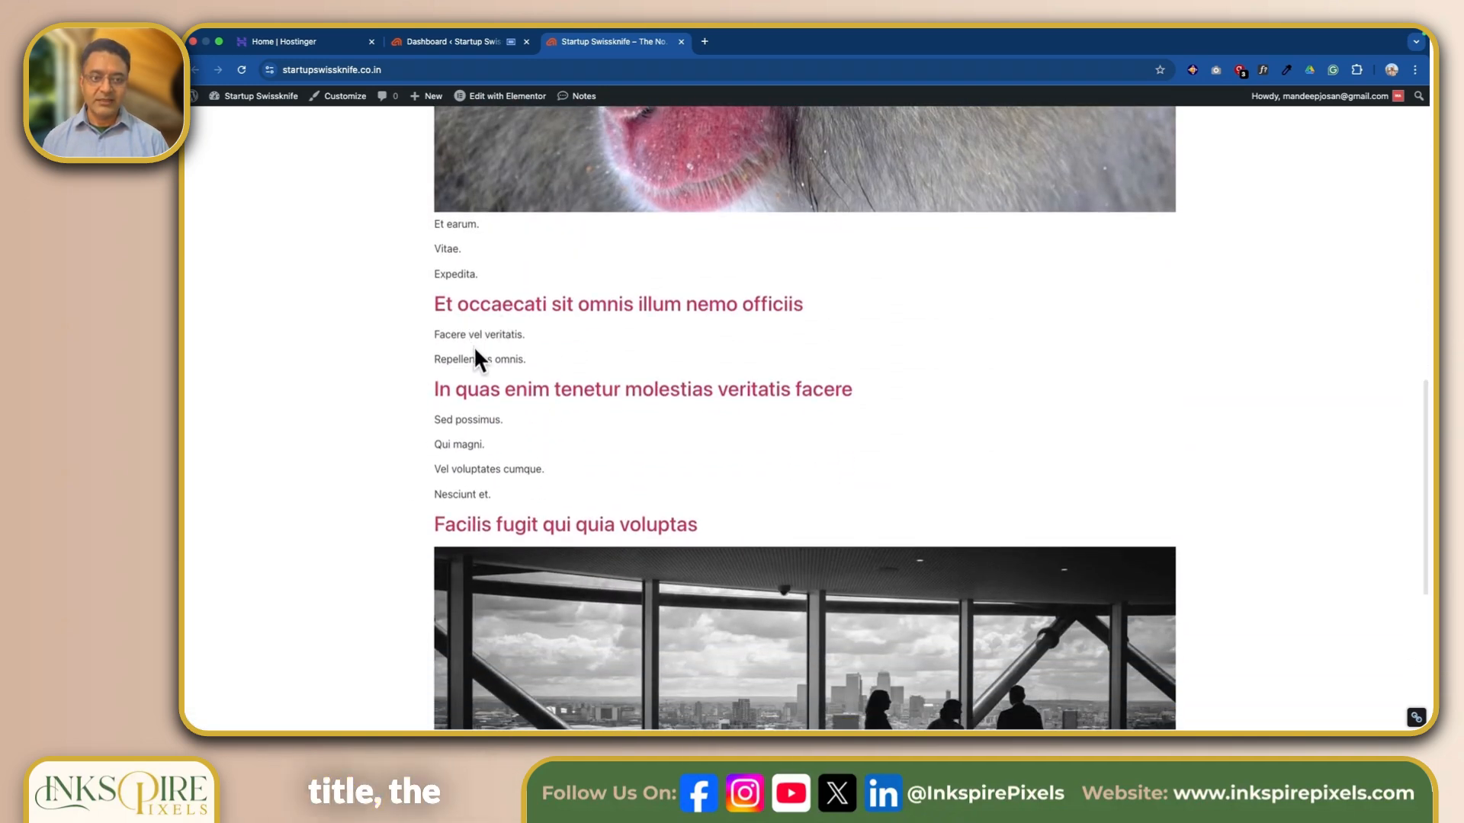
{"action": "scroll", "coordinate": [610, 465], "scroll_direction": "down", "scroll_amount": 5}
{"action": "scroll", "coordinate": [831, 550], "scroll_direction": "down", "scroll_amount": 6}
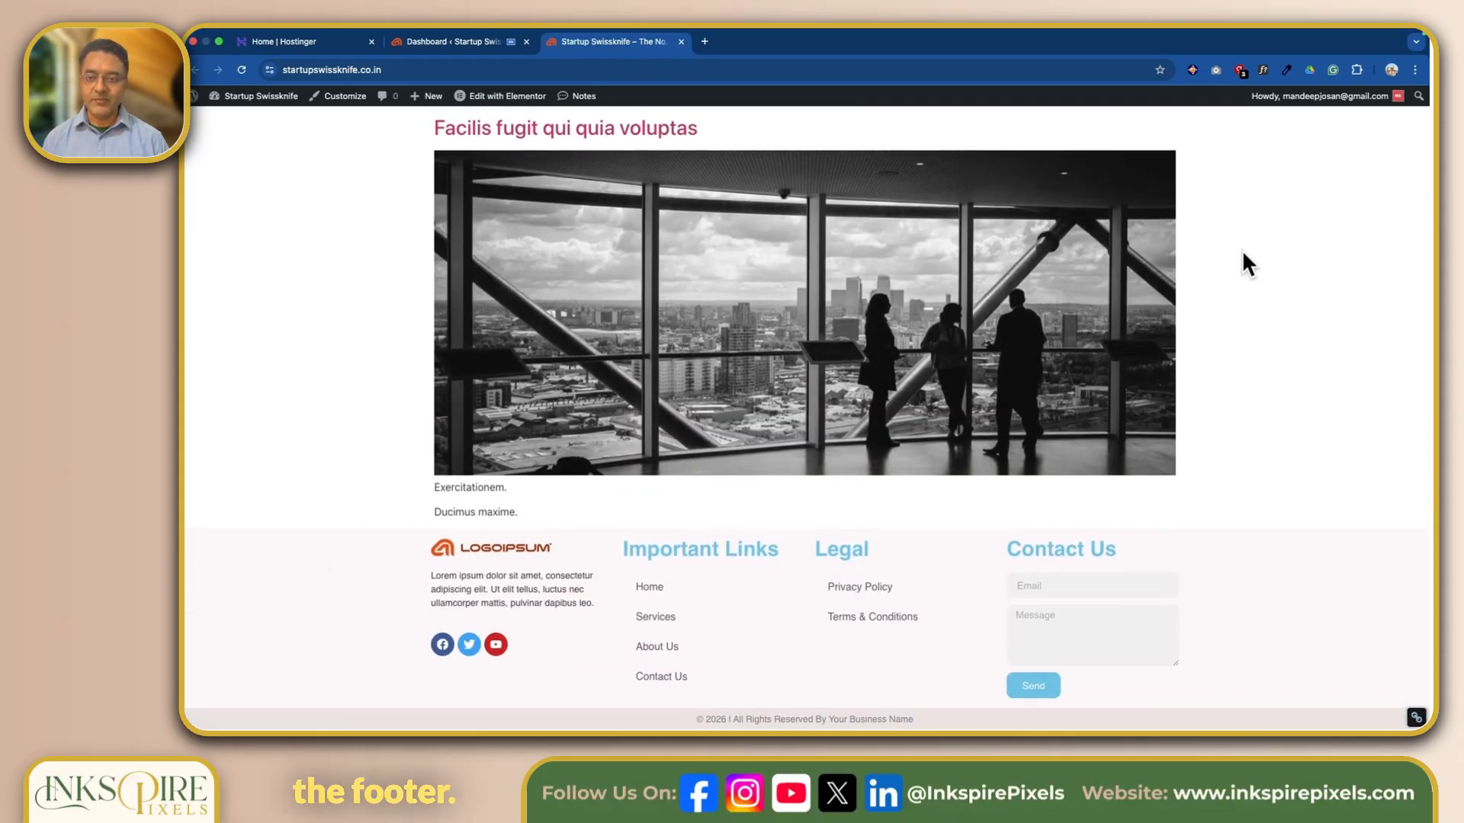
{"action": "scroll", "coordinate": [1242, 262], "scroll_direction": "up", "scroll_amount": 20}
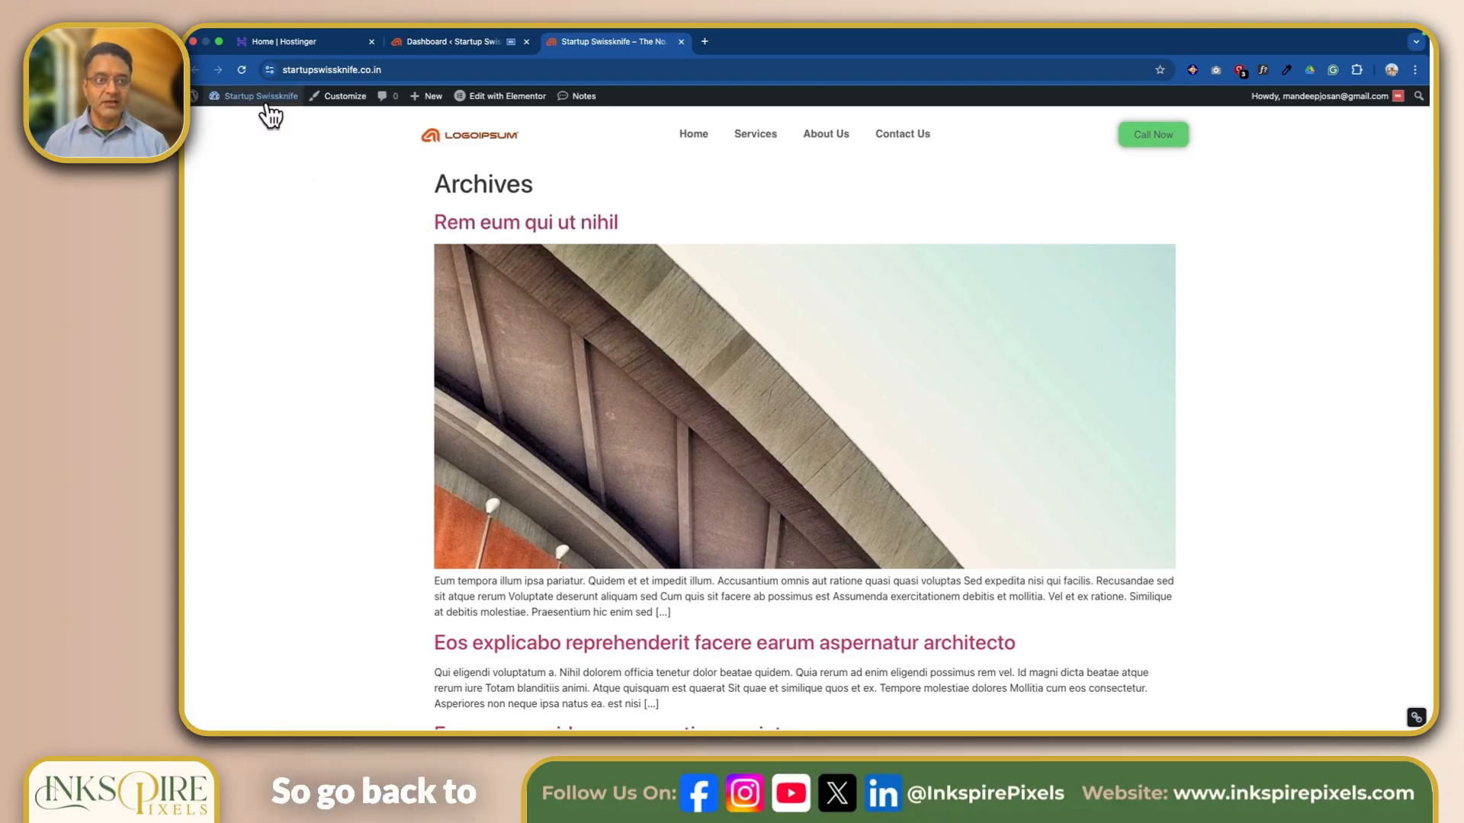
Return to the site's admin dashboard and open the list of all pages.
{"action": "mouse_move", "coordinate": [261, 104]}
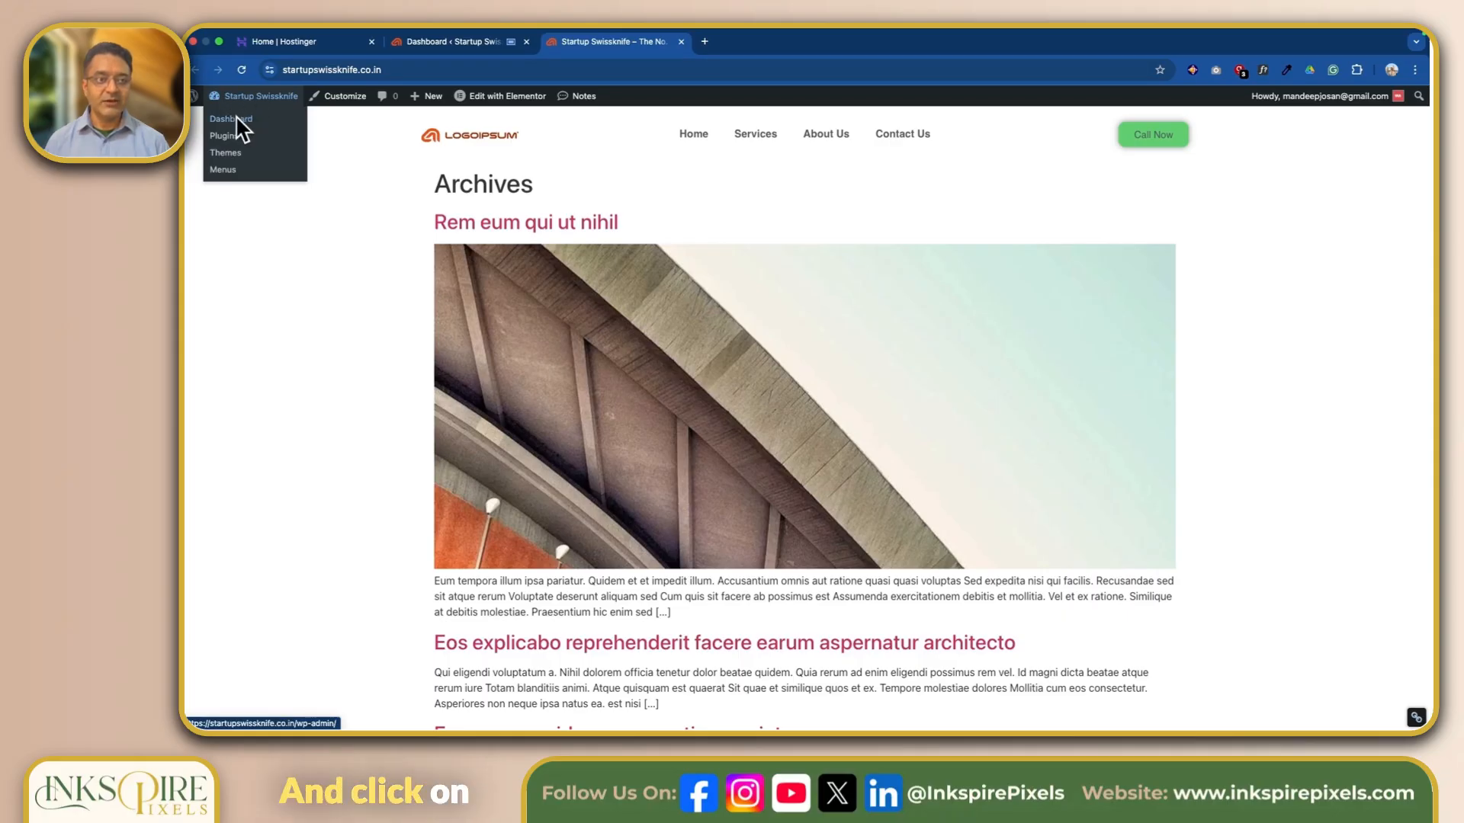
{"action": "left_click", "coordinate": [424, 42]}
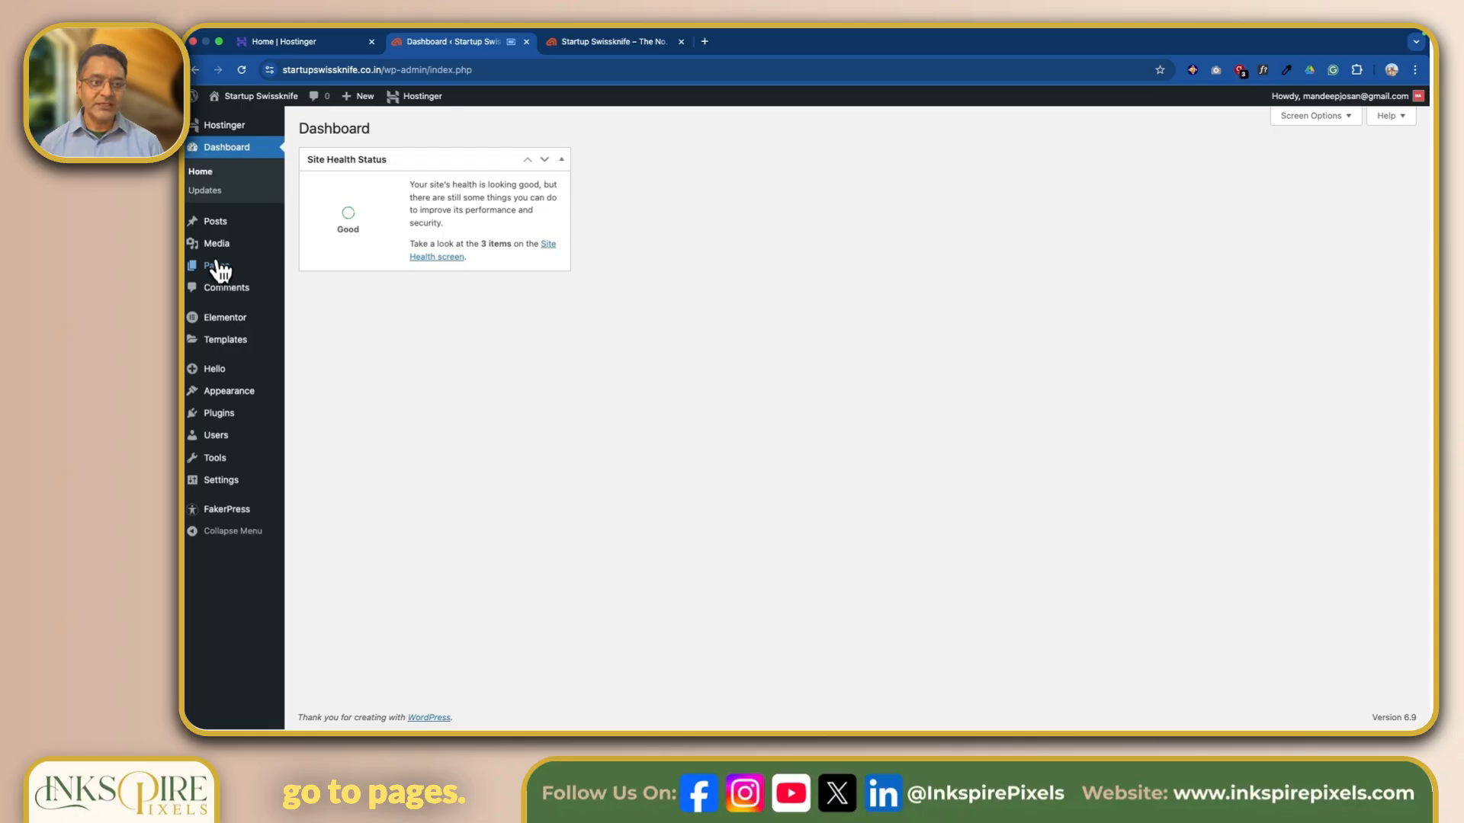
{"action": "mouse_move", "coordinate": [217, 265]}
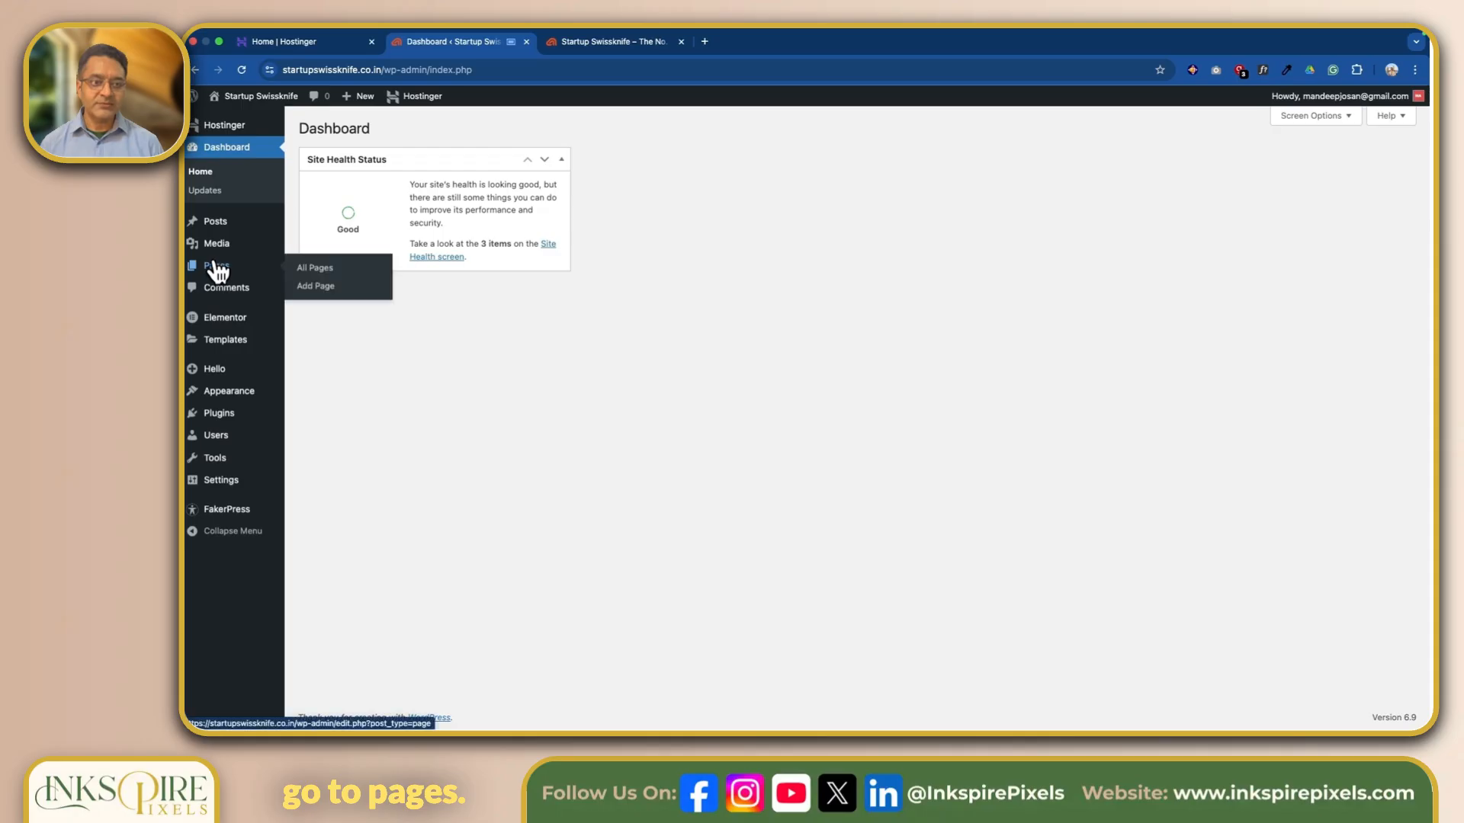
{"action": "left_click", "coordinate": [321, 273]}
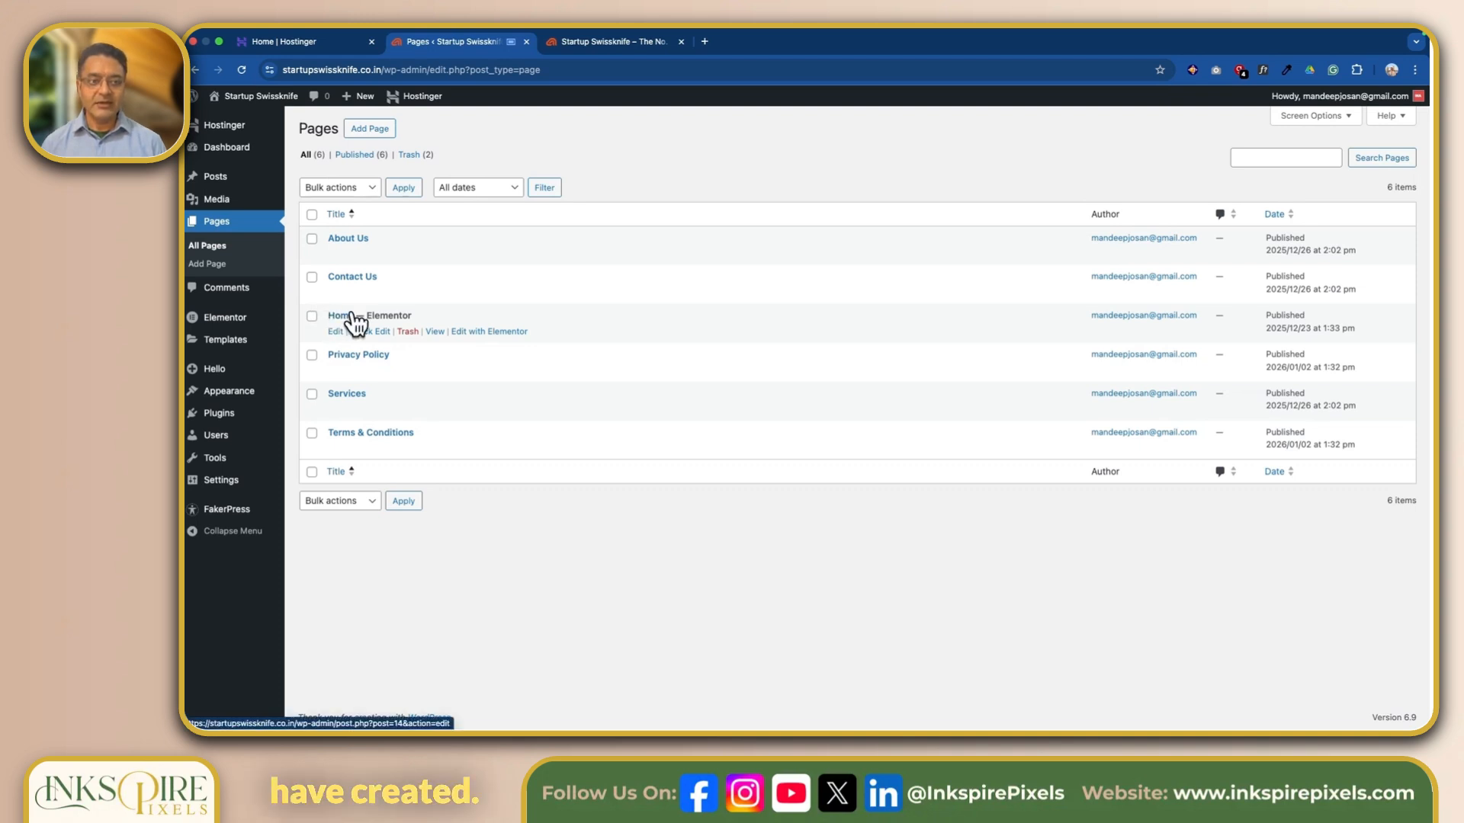
Create and publish a new page titled "Blogs", and return to the list of pages.
{"action": "left_click", "coordinate": [384, 129]}
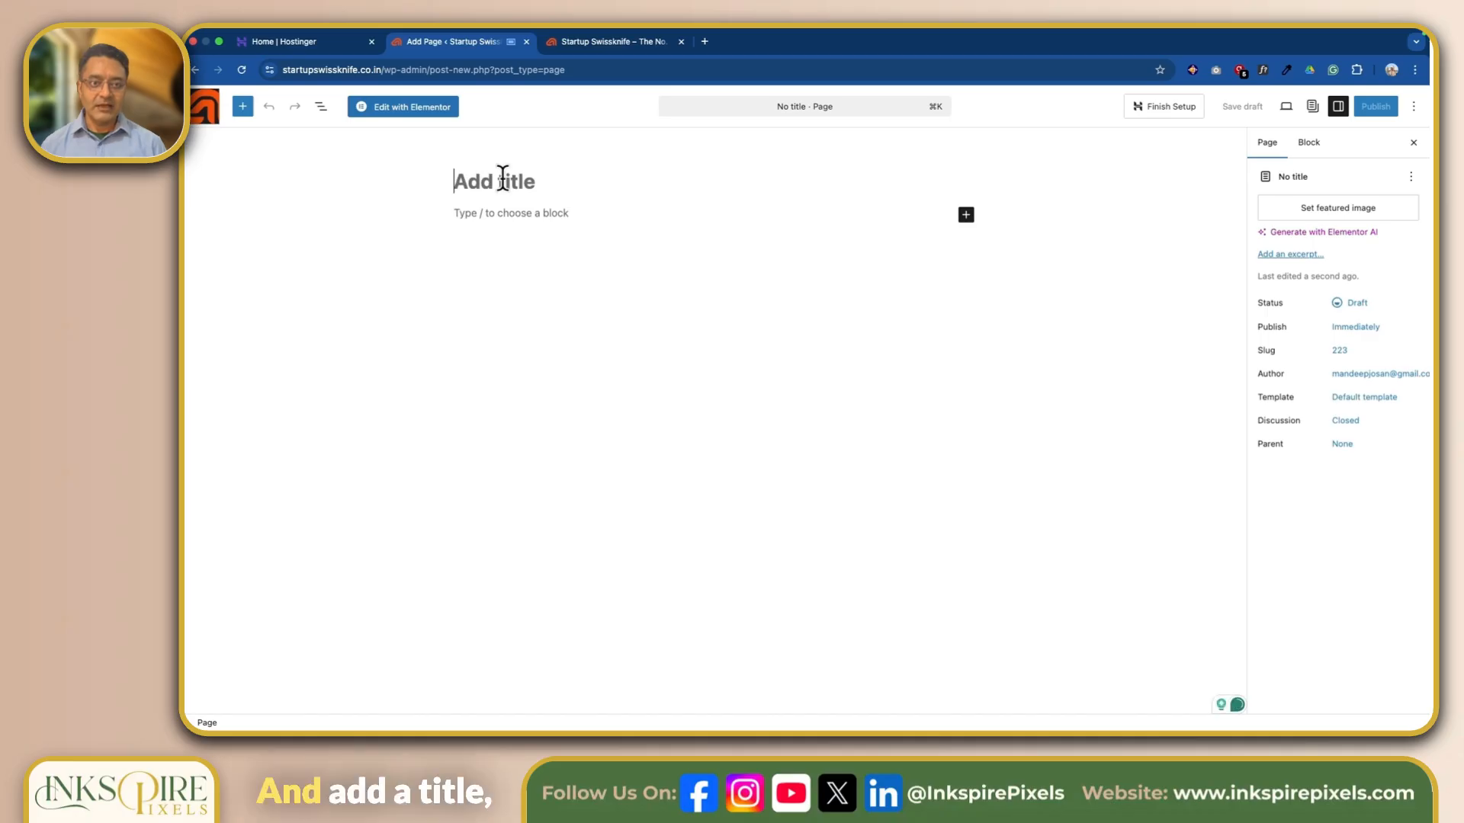
{"action": "left_click", "coordinate": [502, 180]}
{"action": "type", "text": "Blog"}
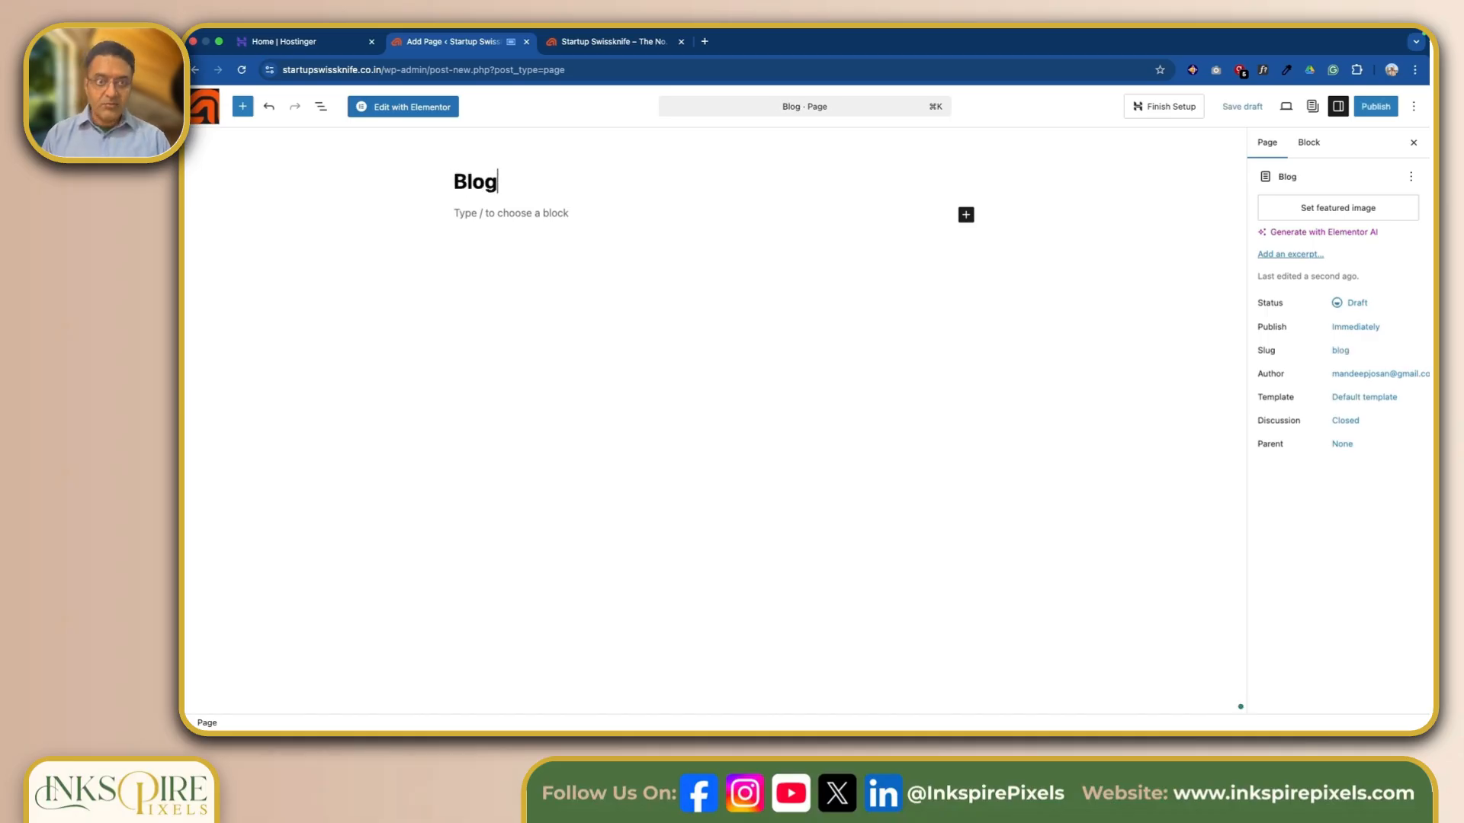
{"action": "type", "text": "s"}
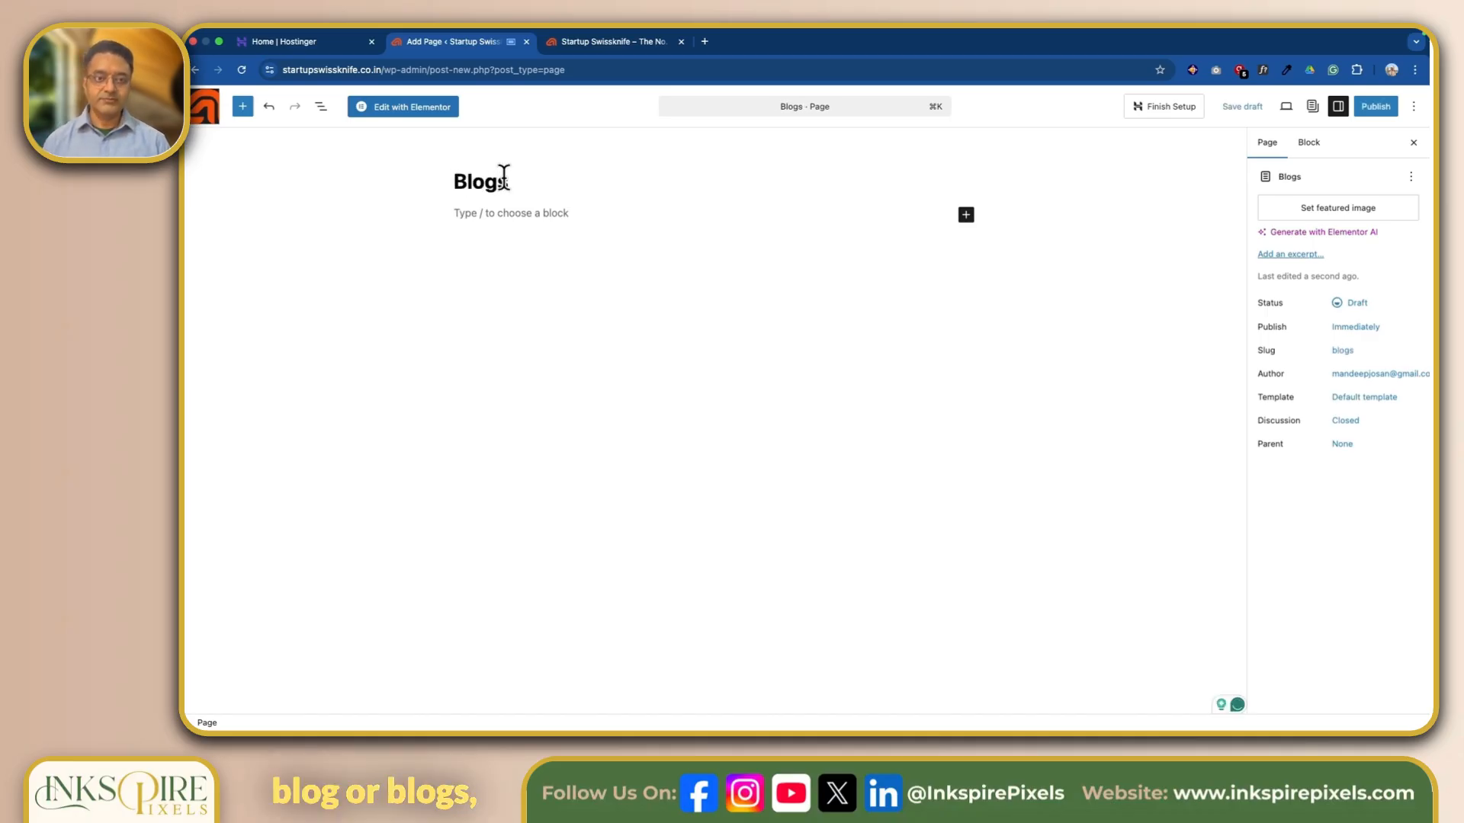
{"action": "left_click", "coordinate": [1389, 108]}
{"action": "left_click", "coordinate": [1389, 108]}
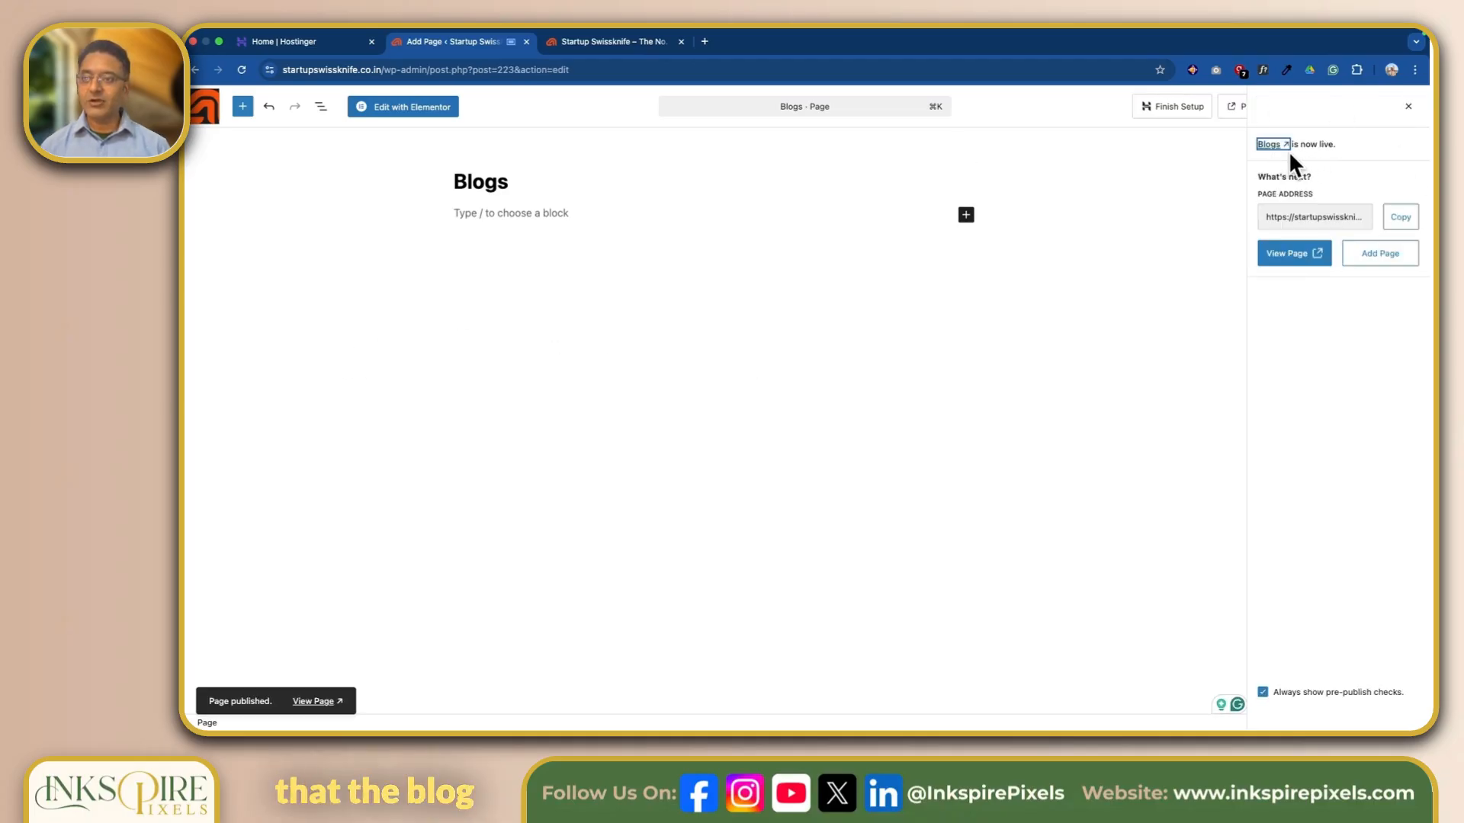
{"action": "left_click", "coordinate": [206, 107]}
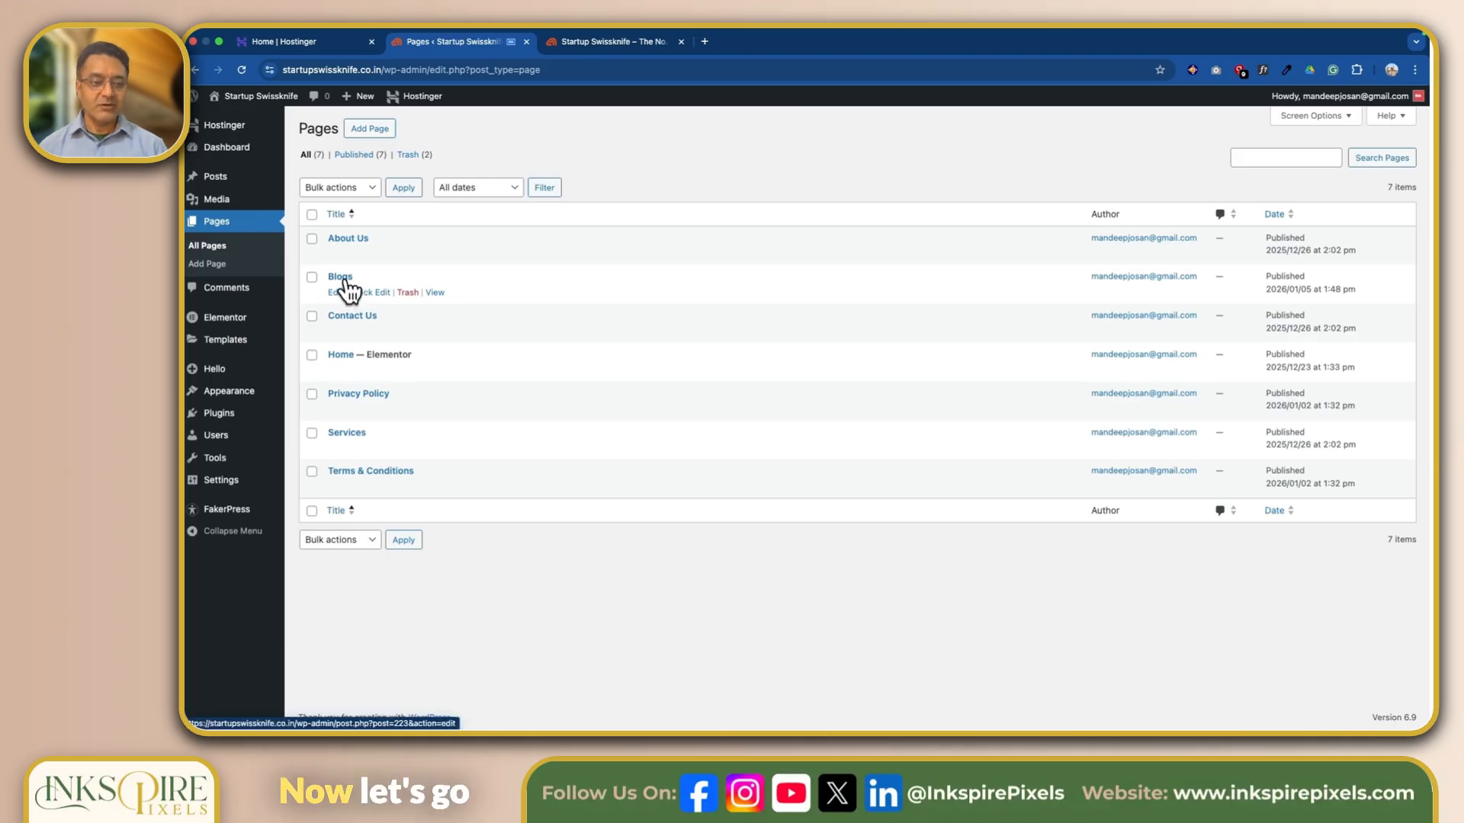
In the Reading settings, make the homepage display a static page, with Home as the homepage and Blogs as the posts page.
{"action": "mouse_move", "coordinate": [220, 481]}
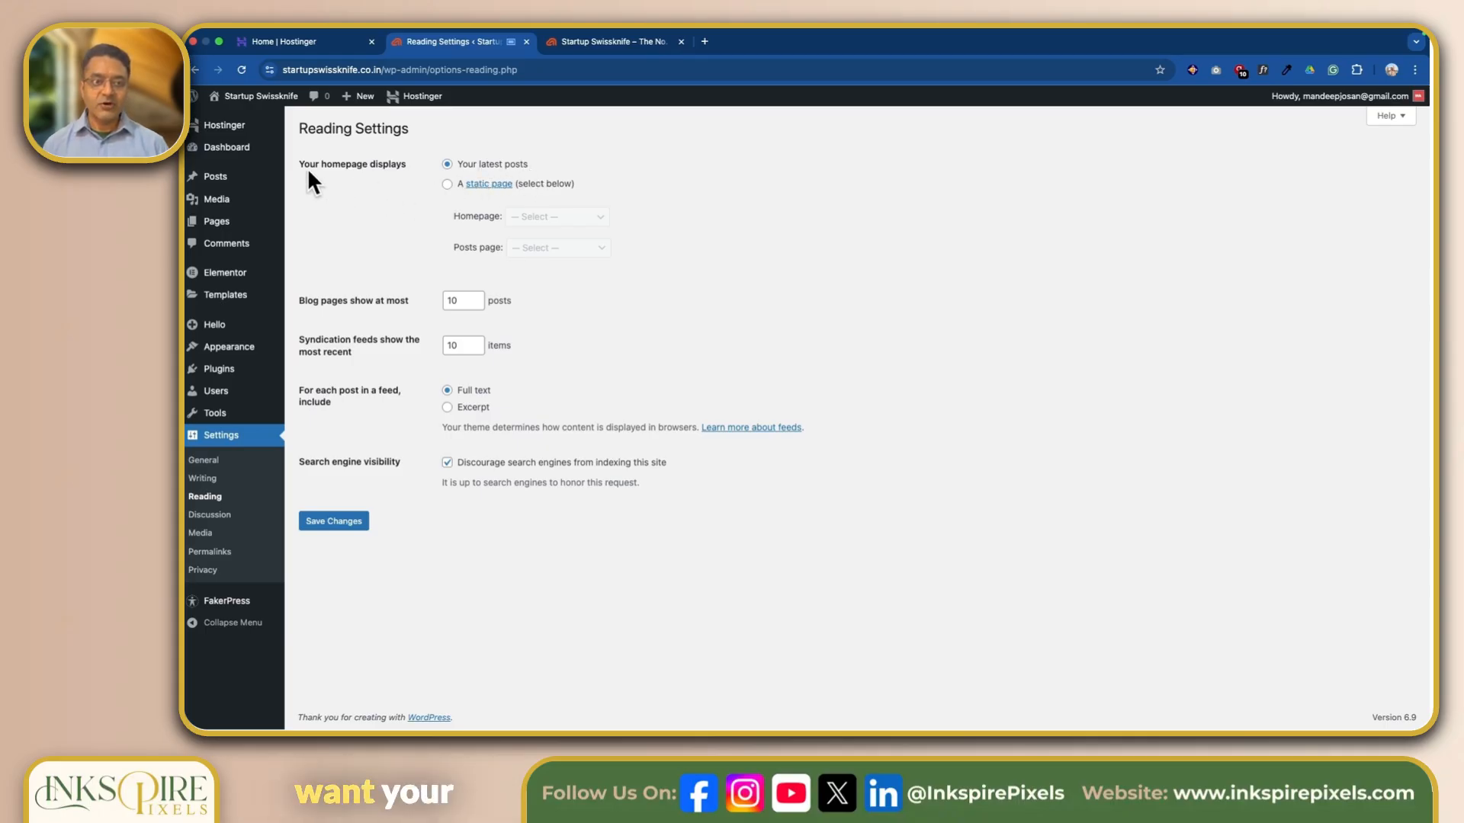
{"action": "left_click", "coordinate": [447, 186]}
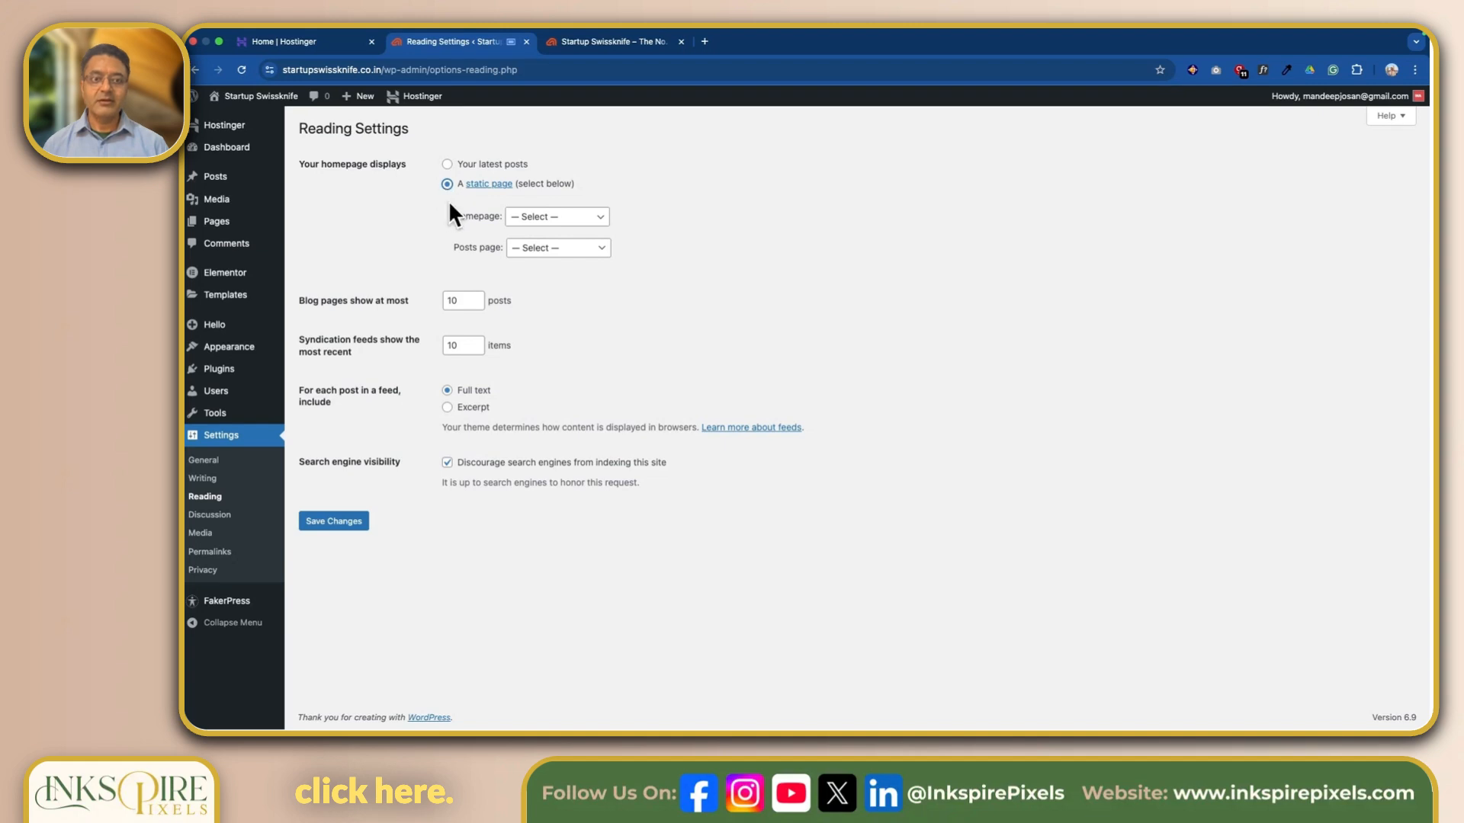
{"action": "left_click", "coordinate": [557, 216]}
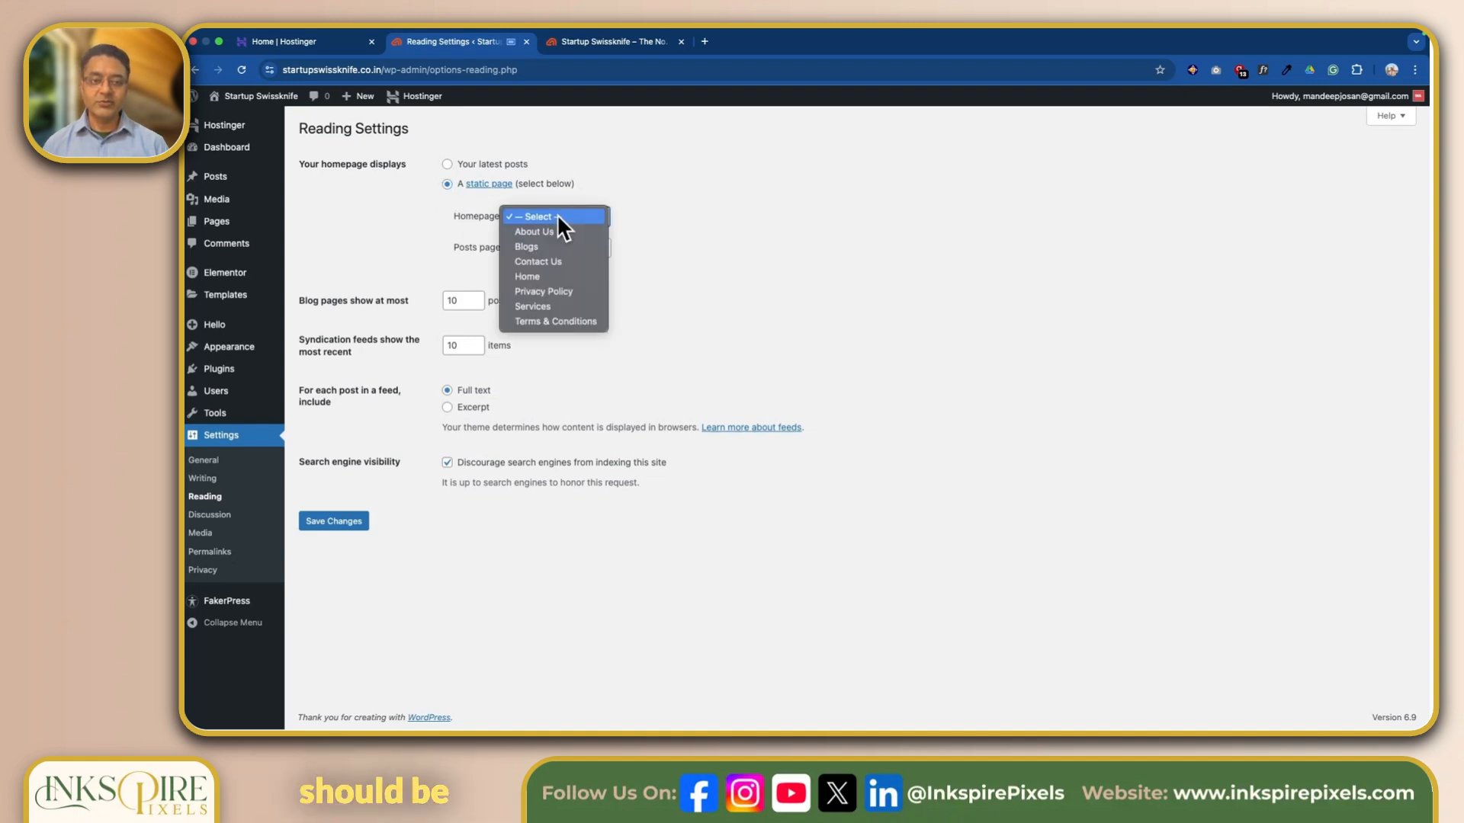
{"action": "left_click", "coordinate": [544, 278]}
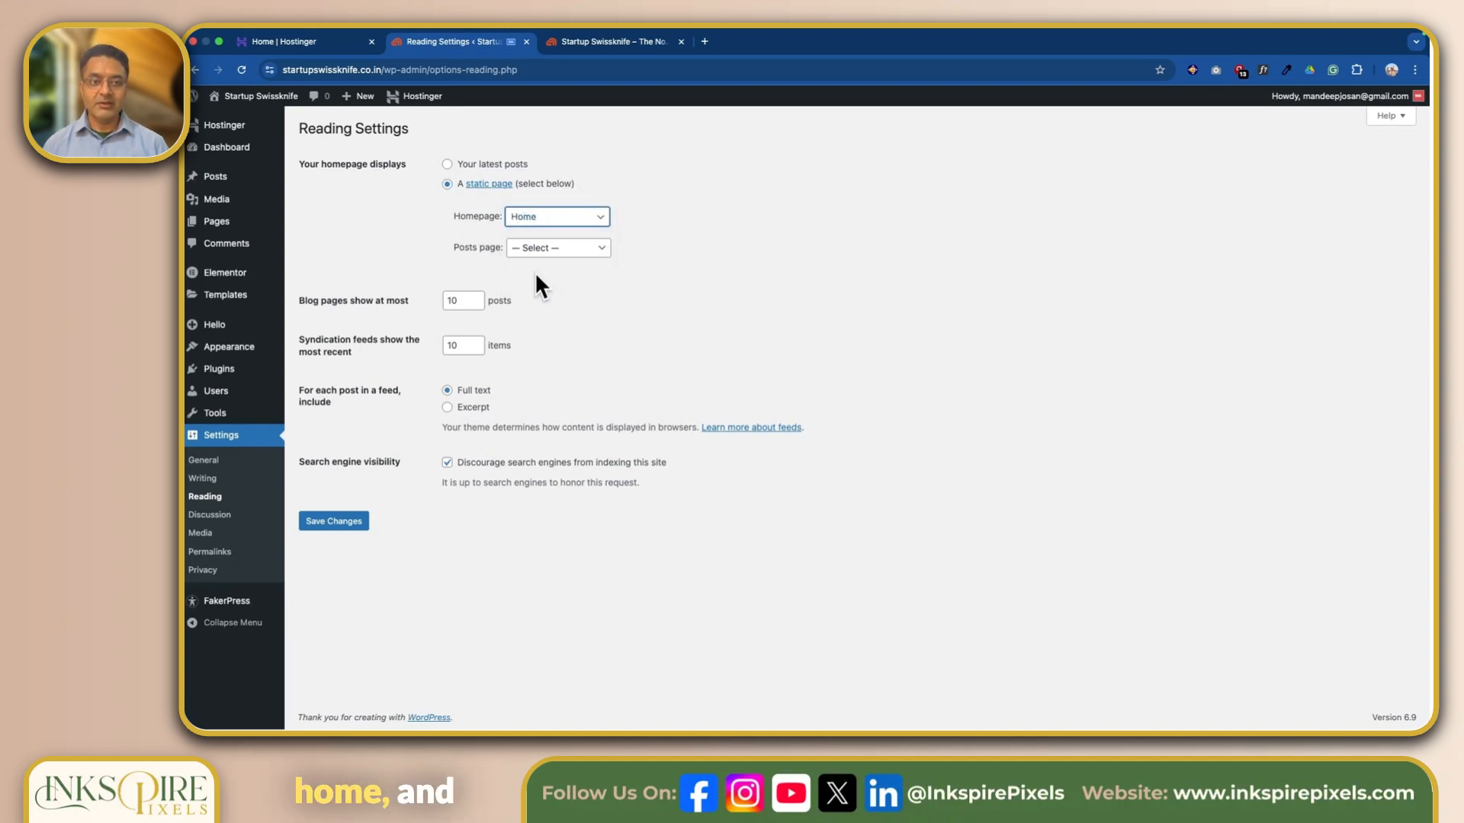
{"action": "left_click", "coordinate": [576, 249]}
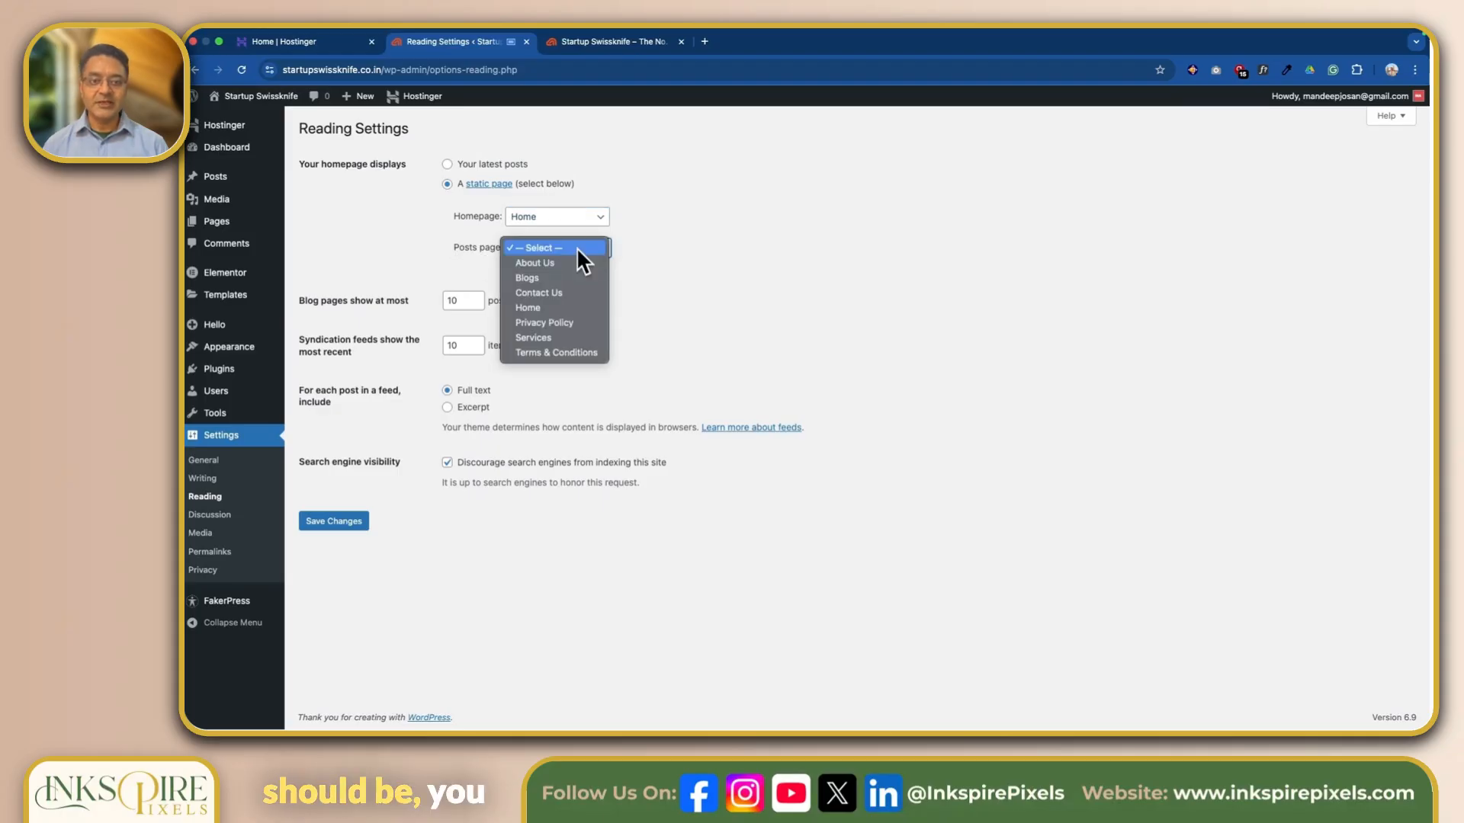
{"action": "left_click", "coordinate": [551, 276]}
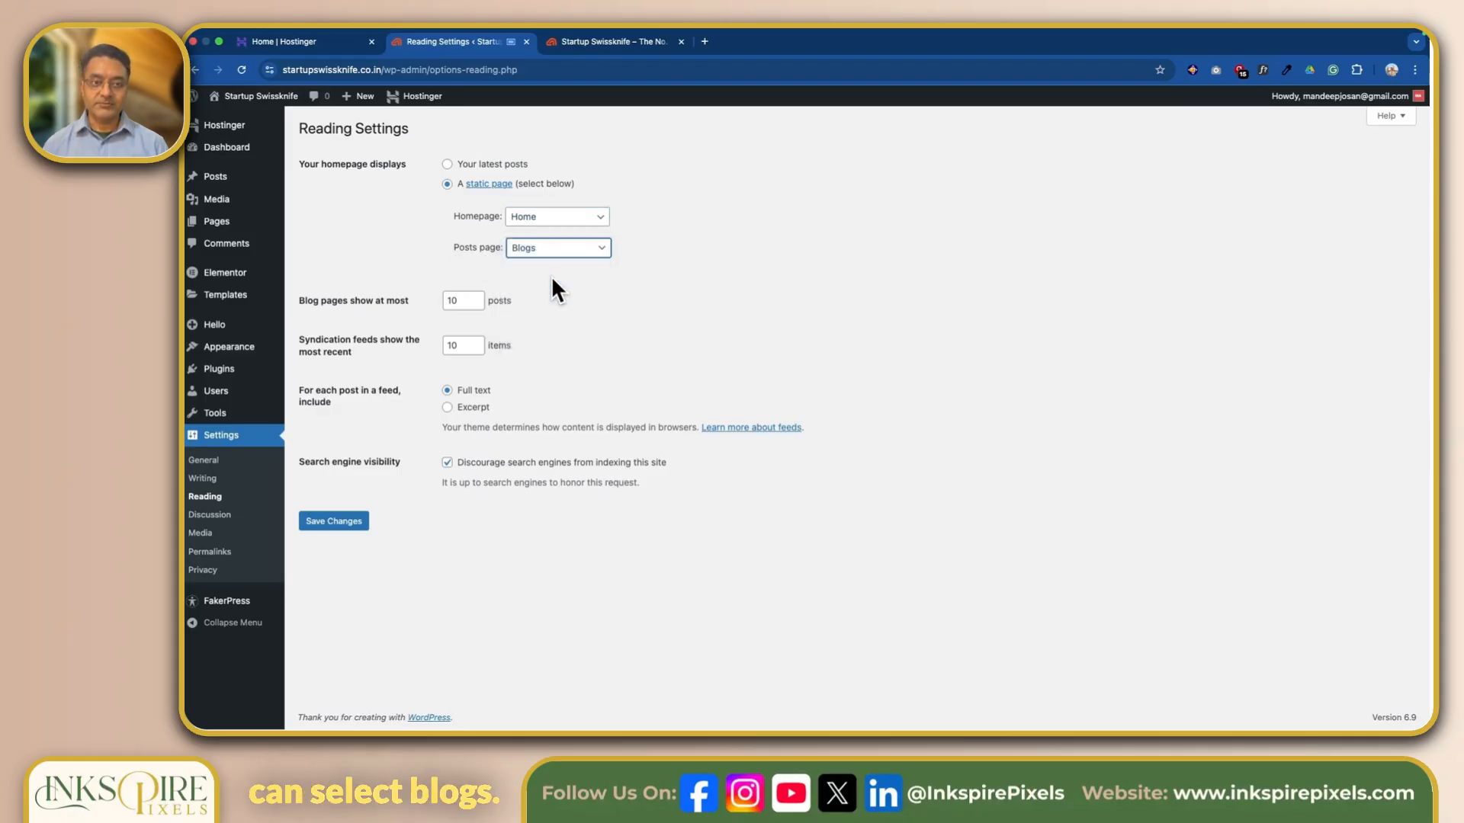
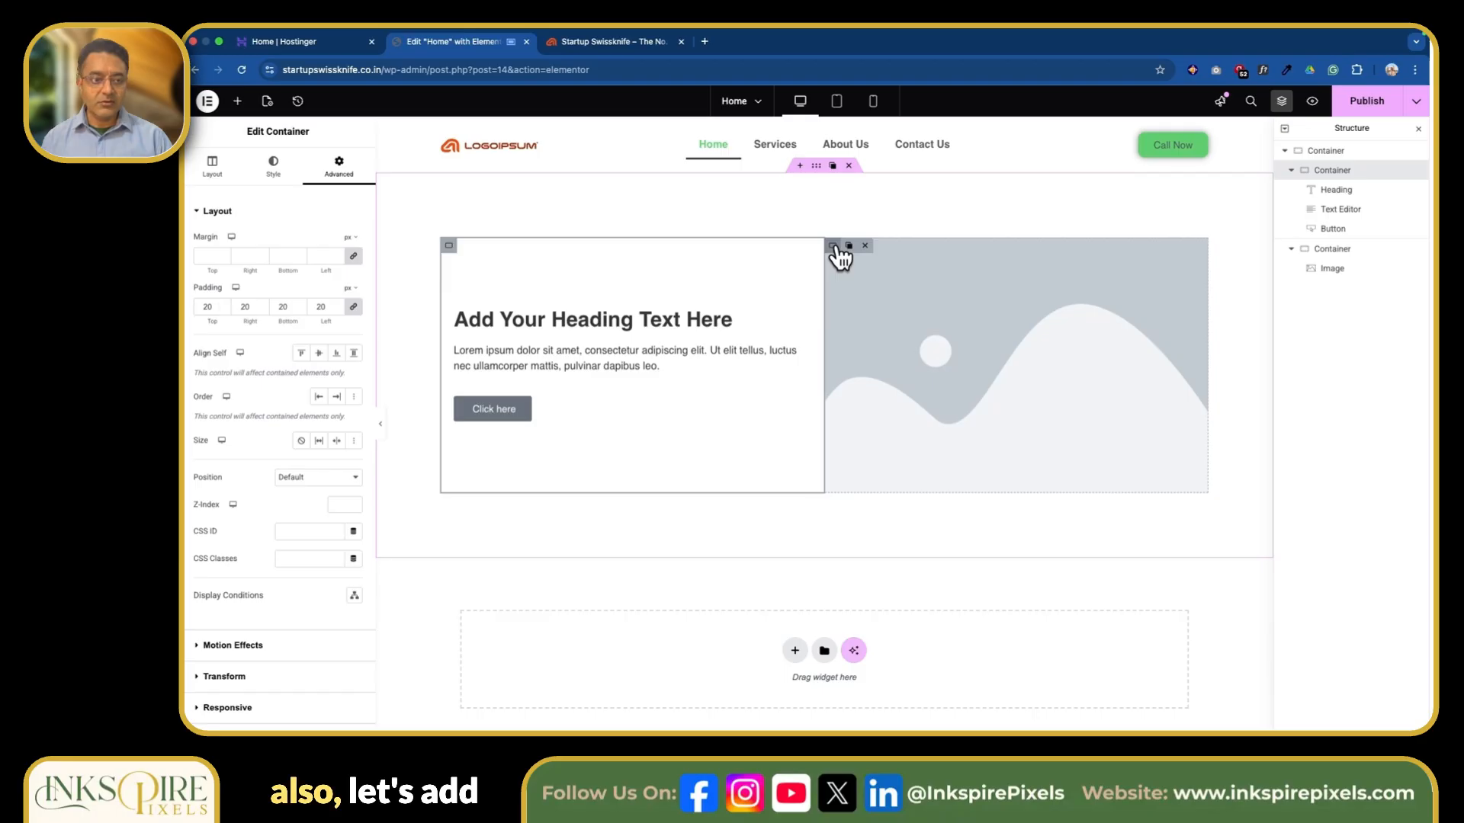
Set the padding of the inner container holding the image to 20 px on all sides.
{"action": "left_click", "coordinate": [835, 247]}
{"action": "left_click", "coordinate": [339, 164]}
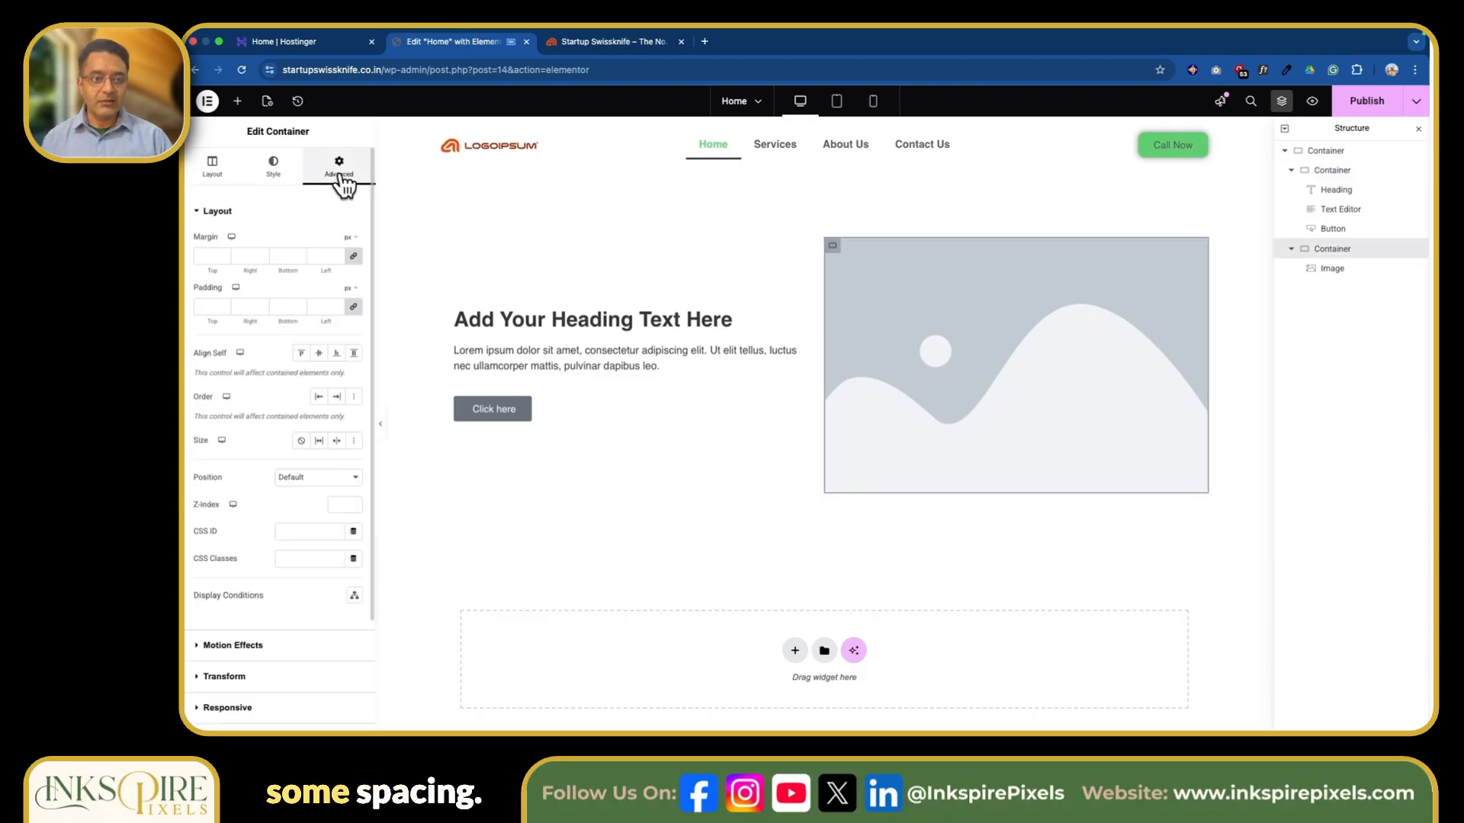
{"action": "left_click", "coordinate": [205, 305]}
{"action": "type", "text": "20"}
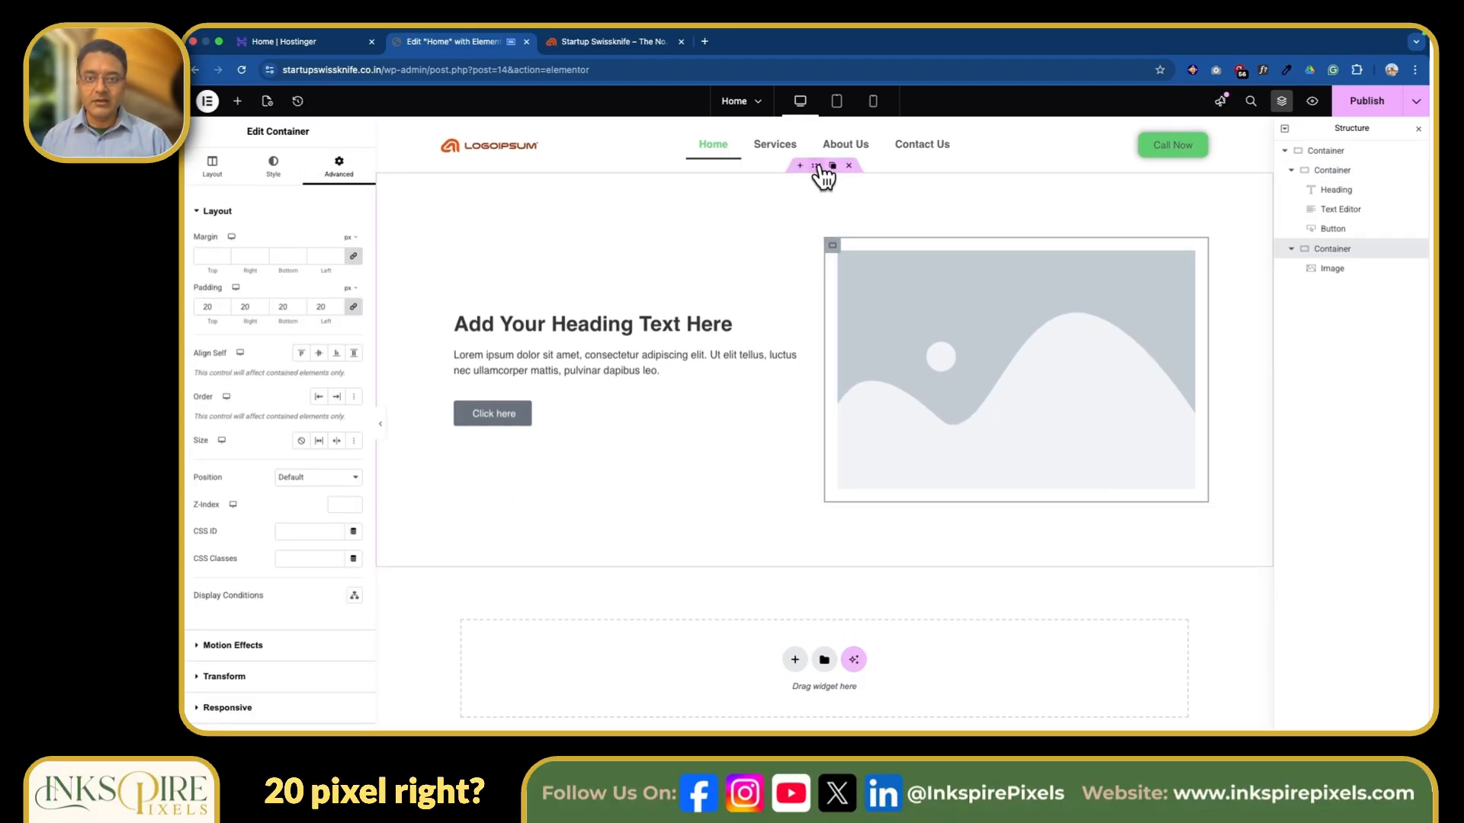
Give the outer container a classic background in the global Primary color, with its opacity lowered to about a quarter.
{"action": "left_click", "coordinate": [818, 166]}
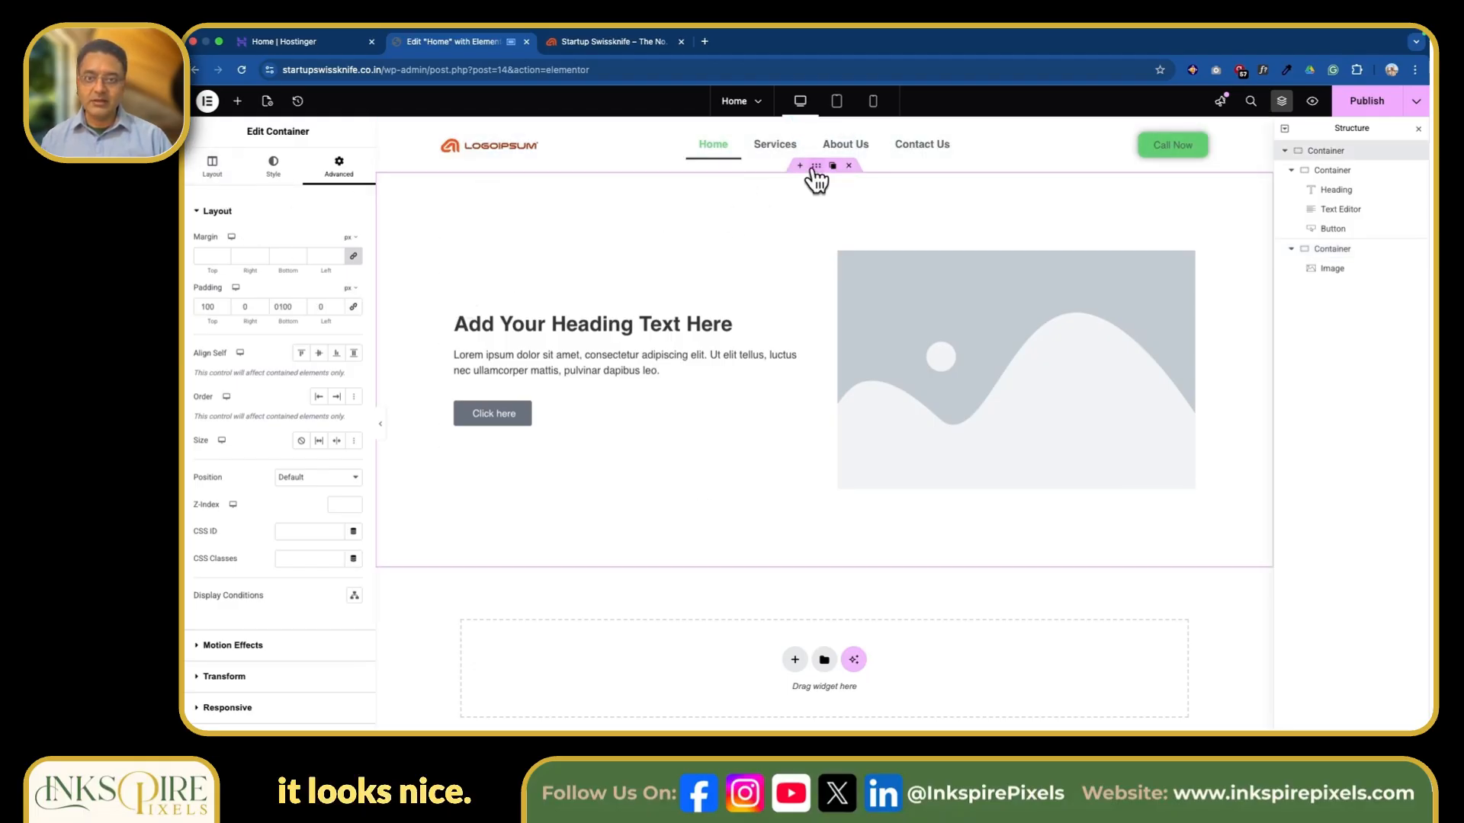
{"action": "left_click", "coordinate": [273, 168]}
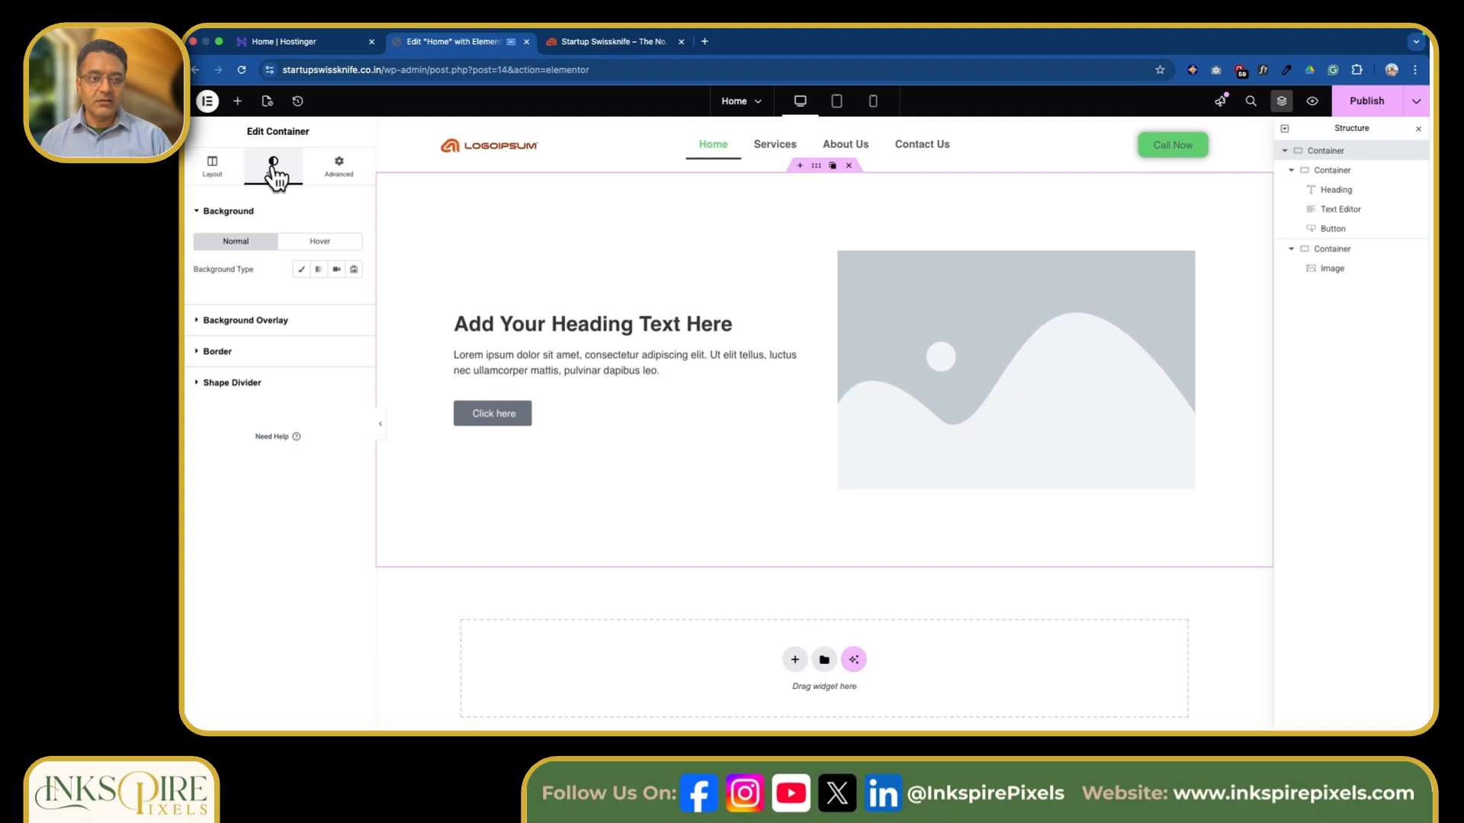
{"action": "left_click", "coordinate": [301, 272]}
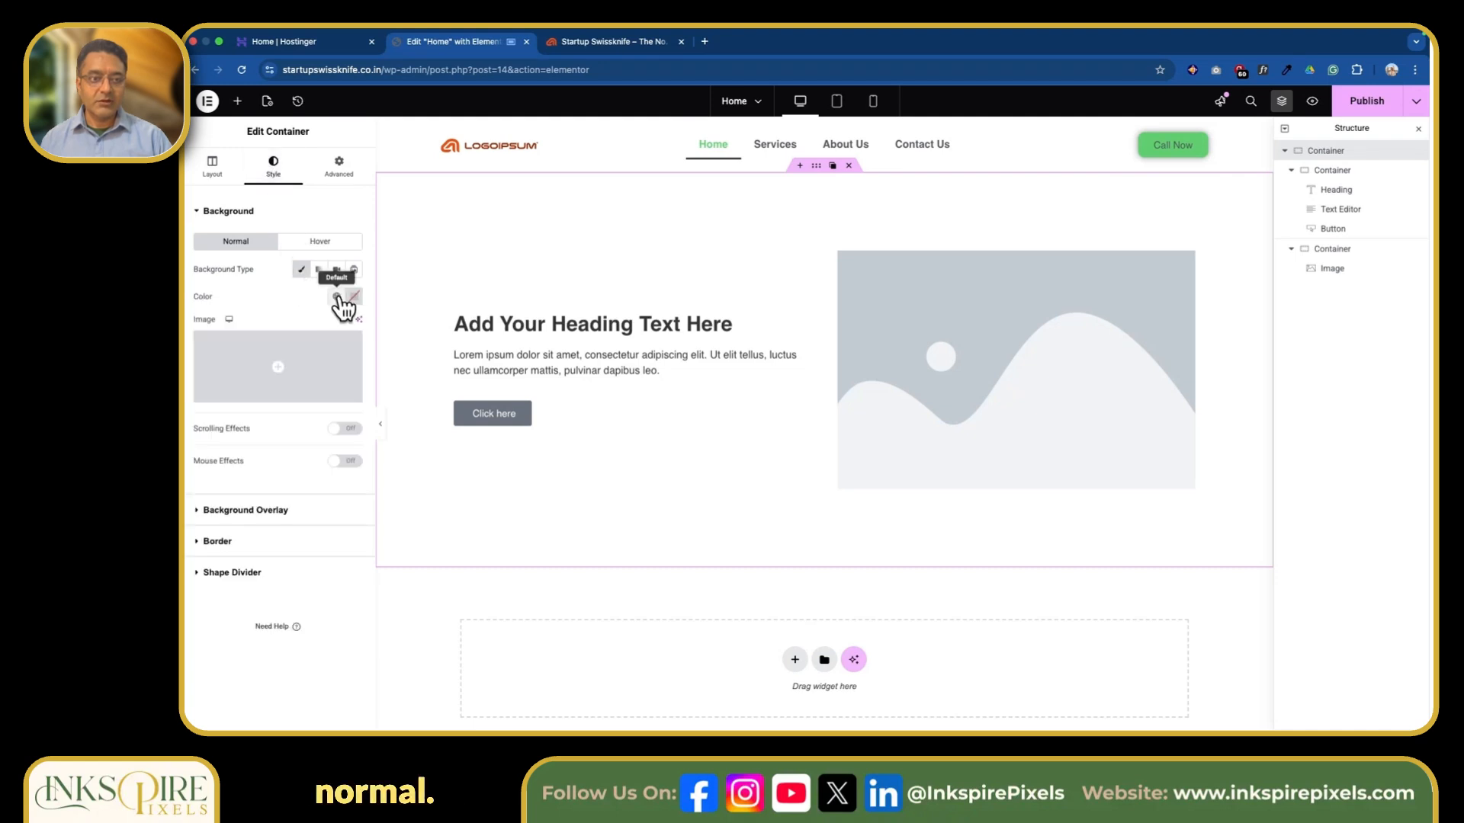
{"action": "left_click", "coordinate": [337, 297]}
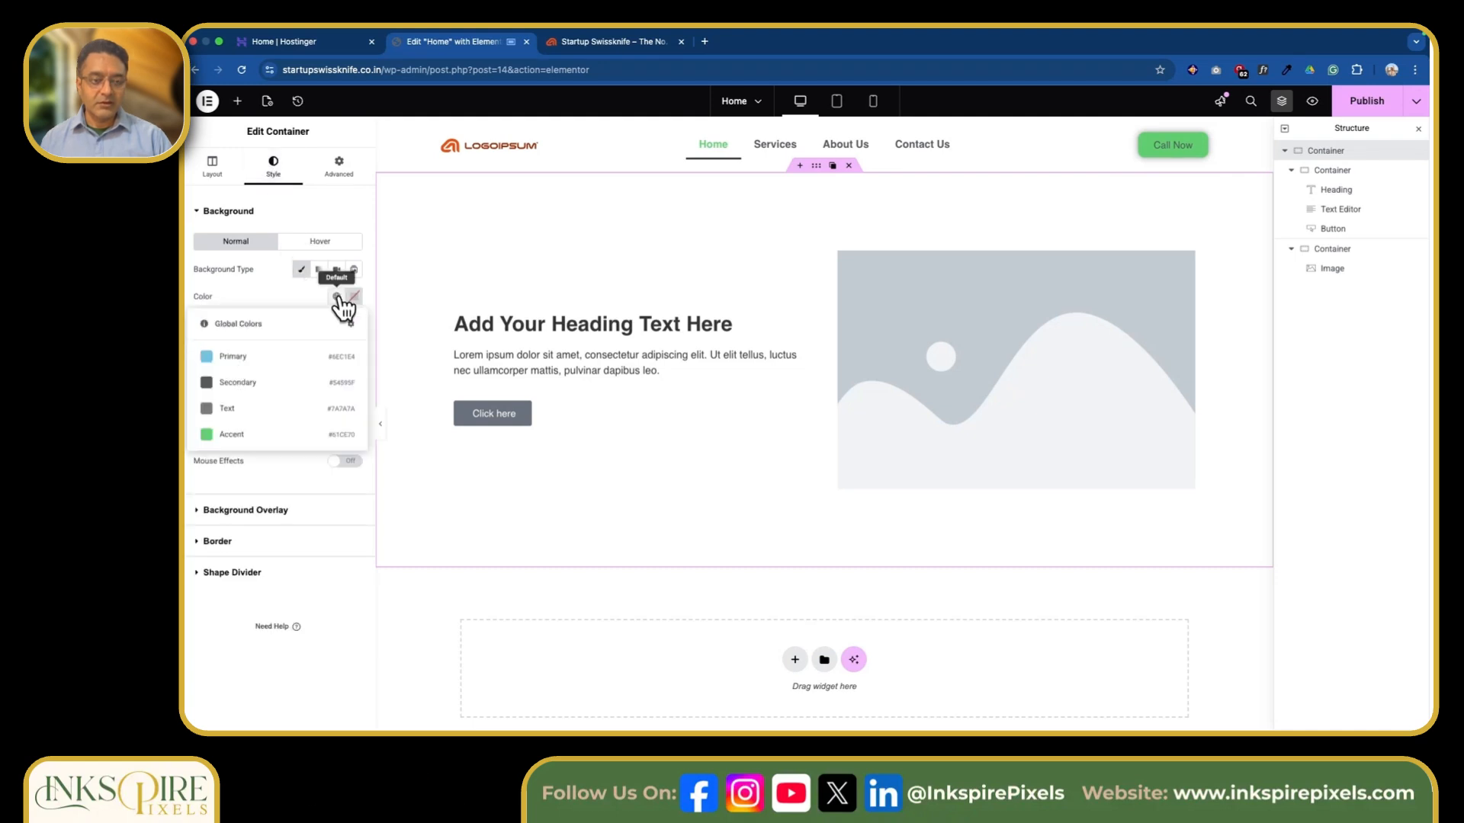
{"action": "left_click", "coordinate": [267, 358]}
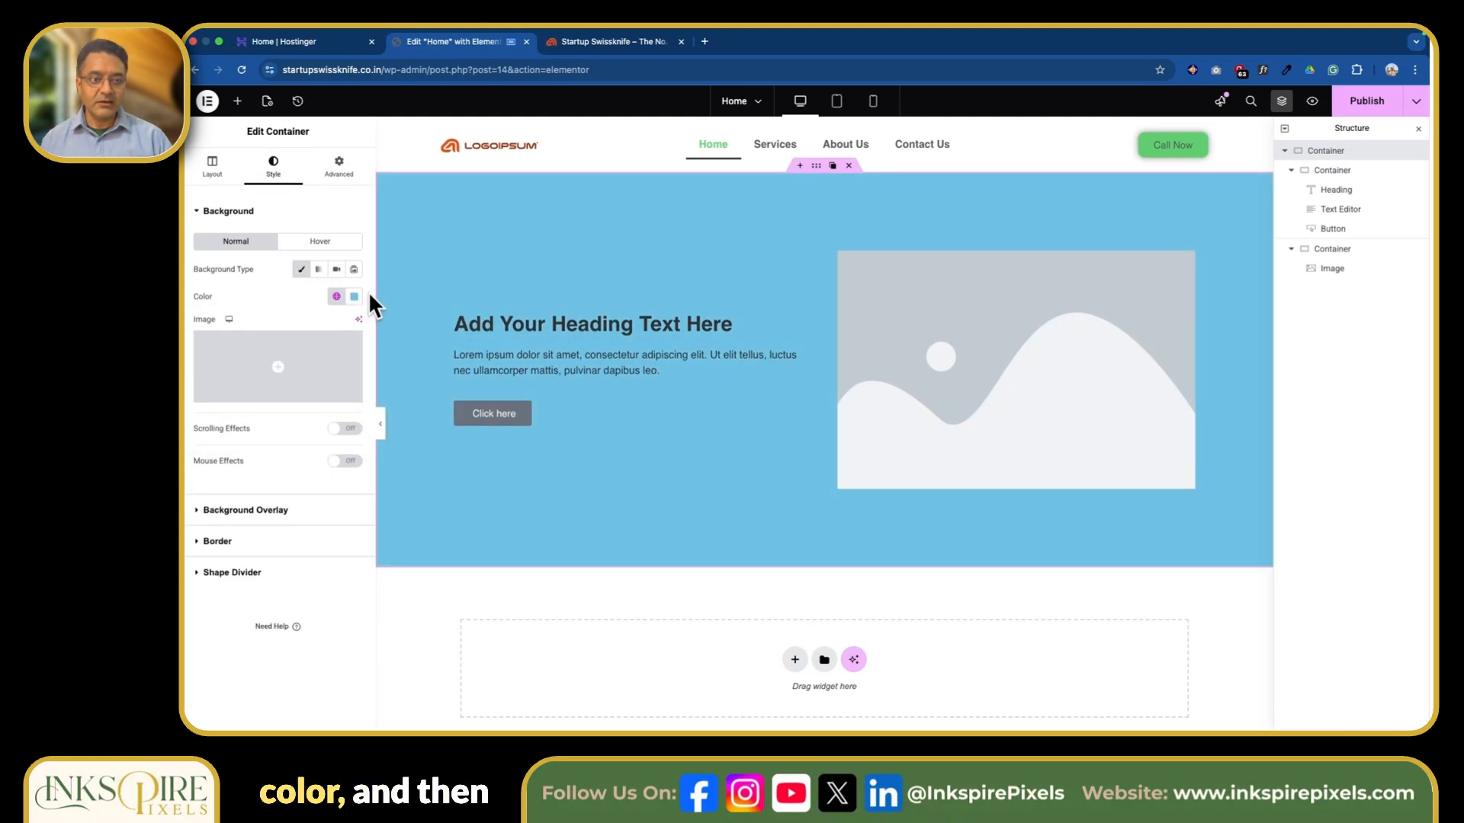
{"action": "left_click", "coordinate": [354, 297]}
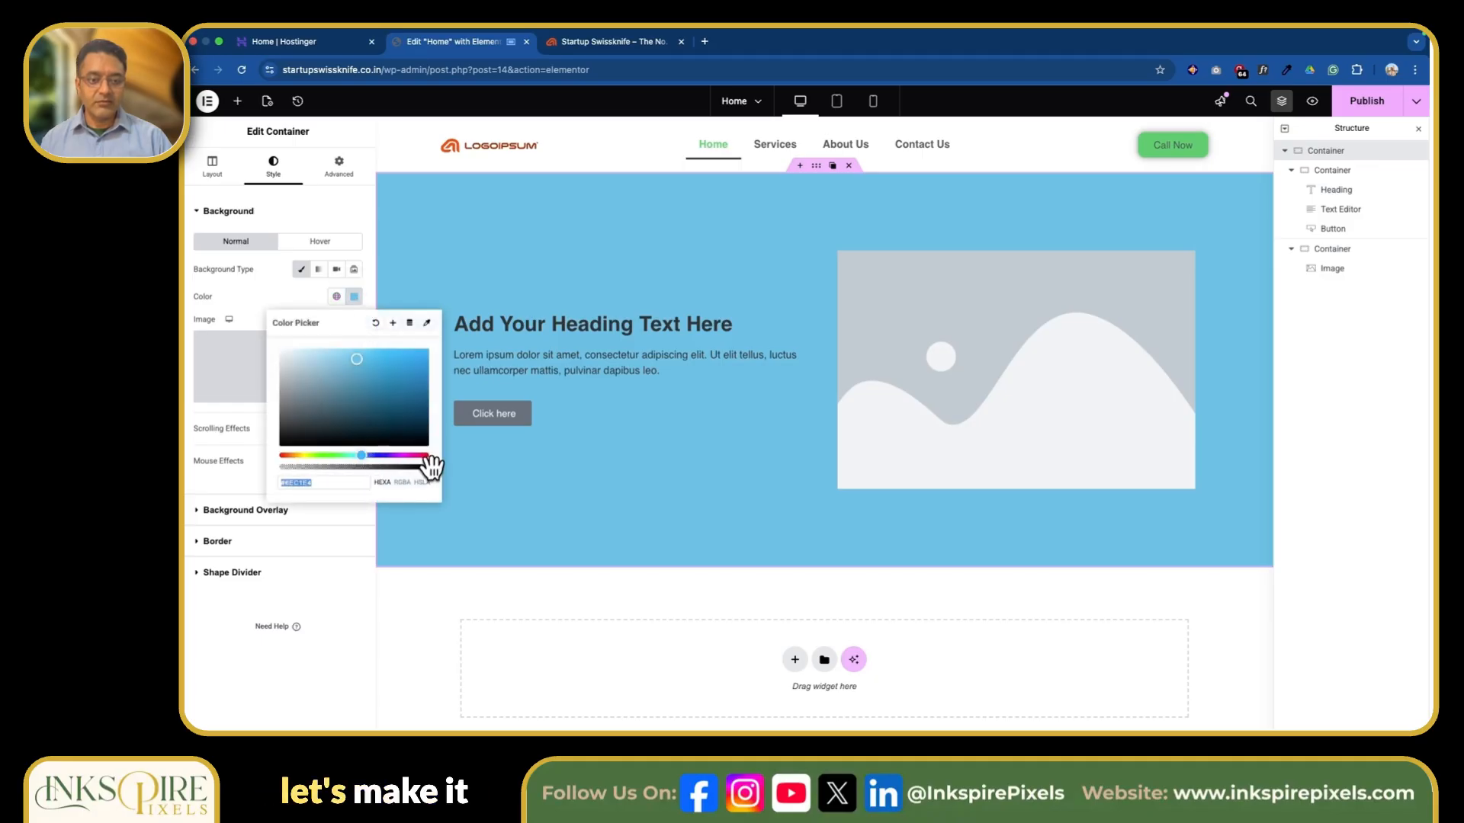
{"action": "left_click_drag", "start_coordinate": [429, 466], "coordinate": [317, 471]}
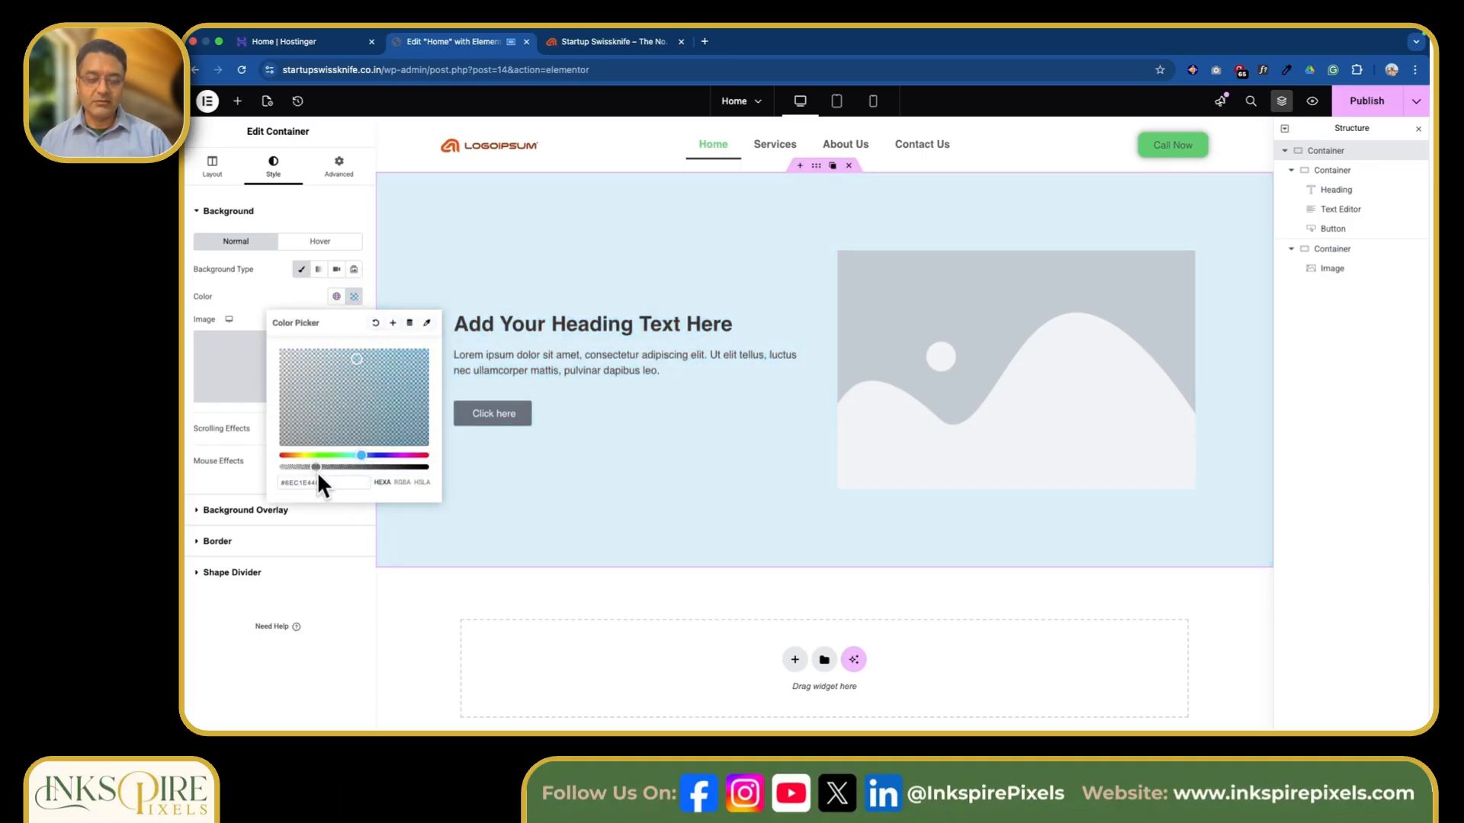
Replace the placeholder heading text with "Your Digital Business Partner".
{"action": "left_click", "coordinate": [720, 316]}
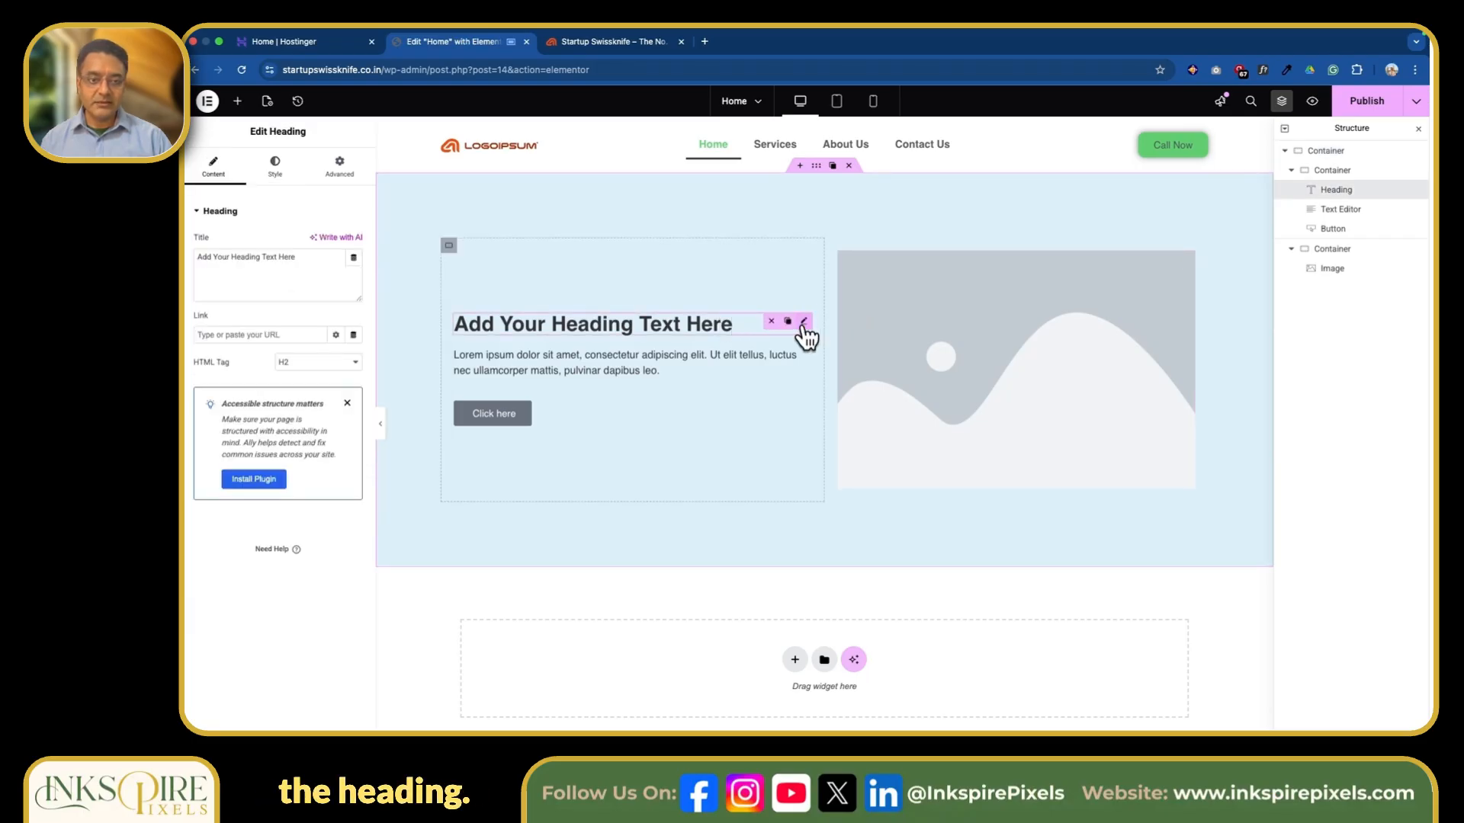
{"action": "left_click_drag", "start_coordinate": [301, 259], "coordinate": [192, 262]}
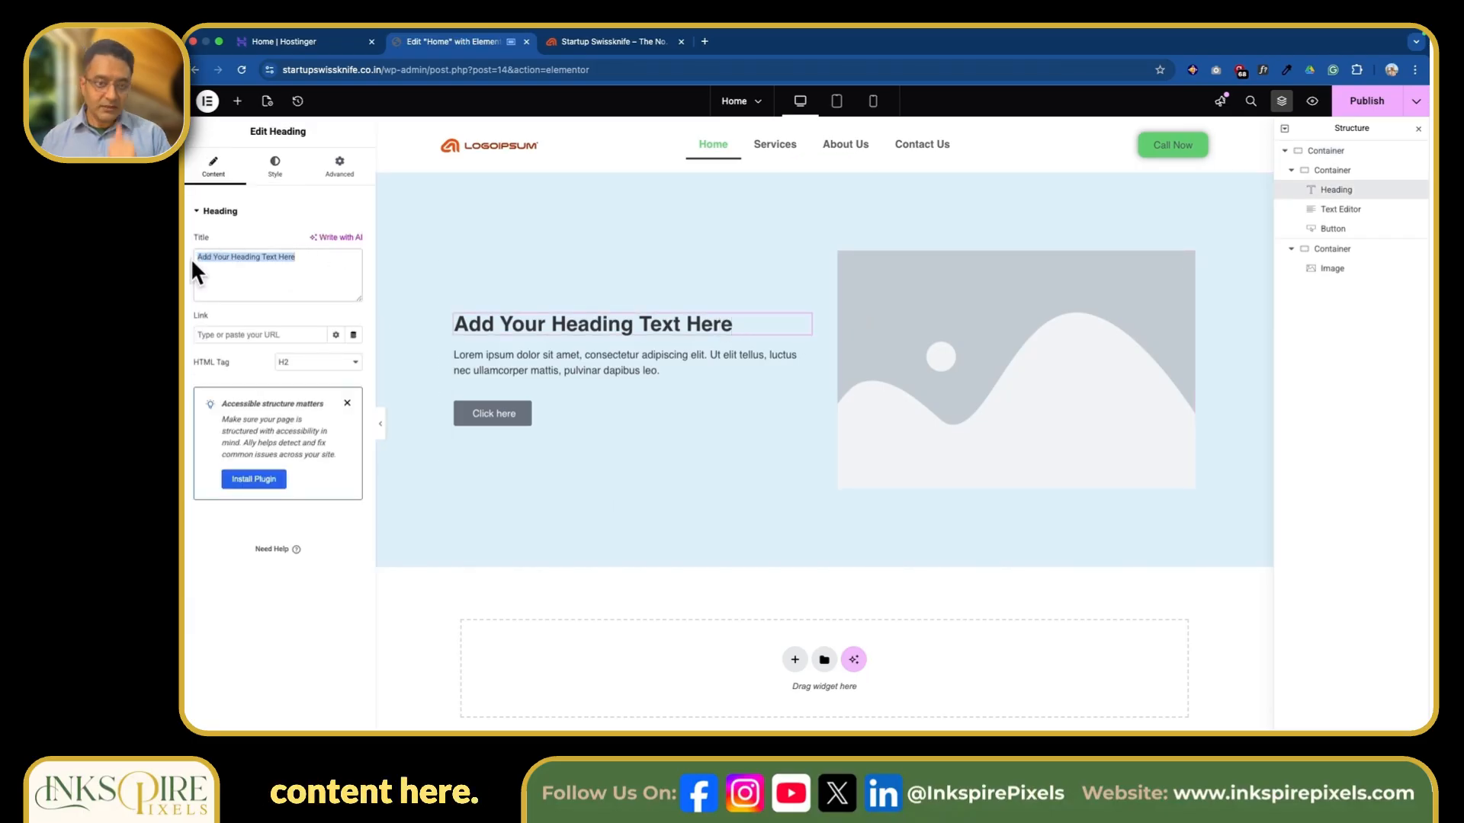
{"action": "type", "text": "Your Digital Business Partner"}
Replace the placeholder paragraph under the heading with "We help you with SEO, Digital MArketing, Content MArketing and Ads.".
{"action": "left_click", "coordinate": [802, 358]}
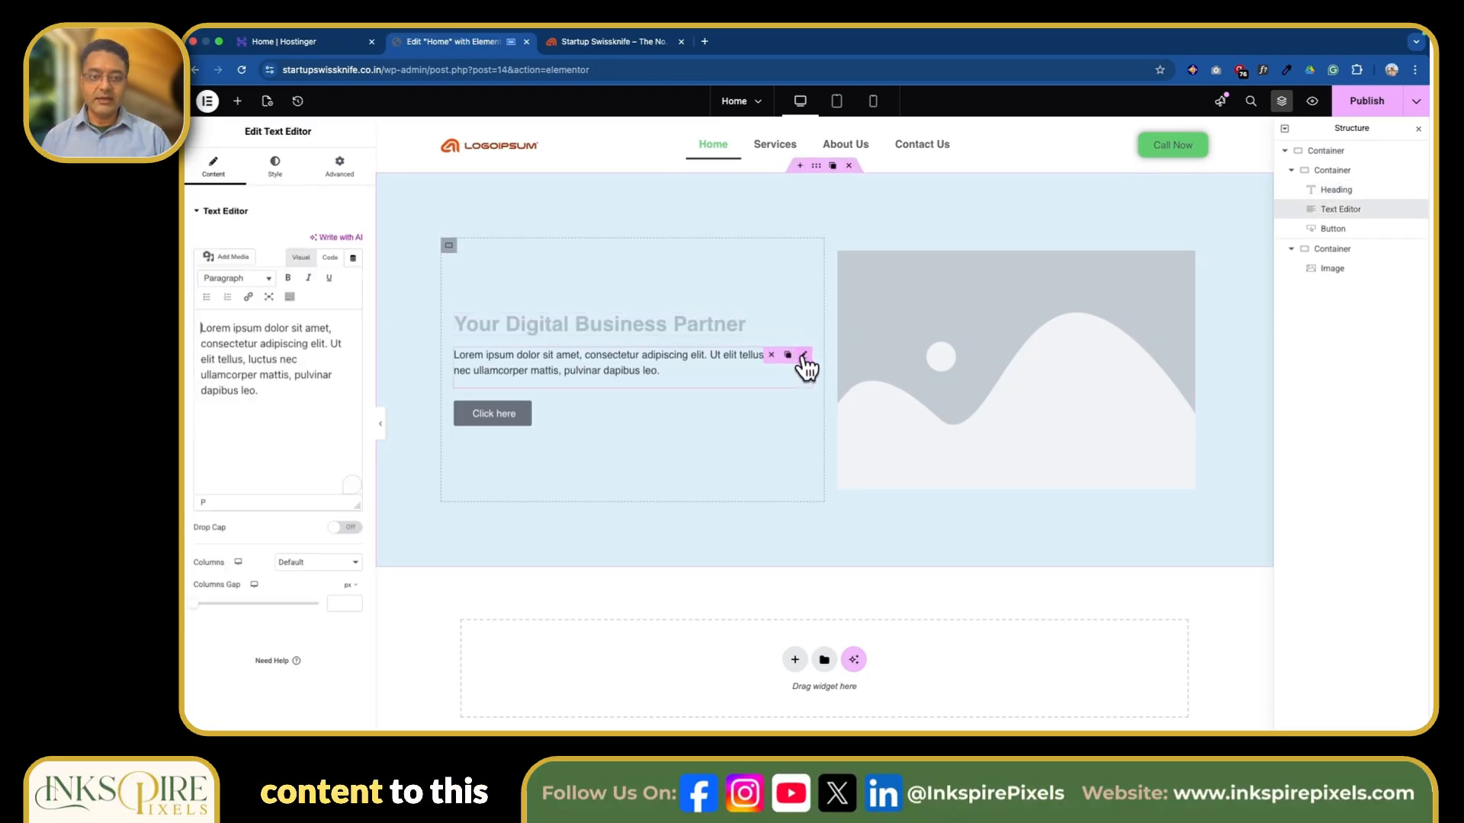
{"action": "left_click_drag", "start_coordinate": [283, 392], "coordinate": [191, 334]}
{"action": "type", "text": "We help you with SEO, Digital MArketing, Content MArketing and Ads"}
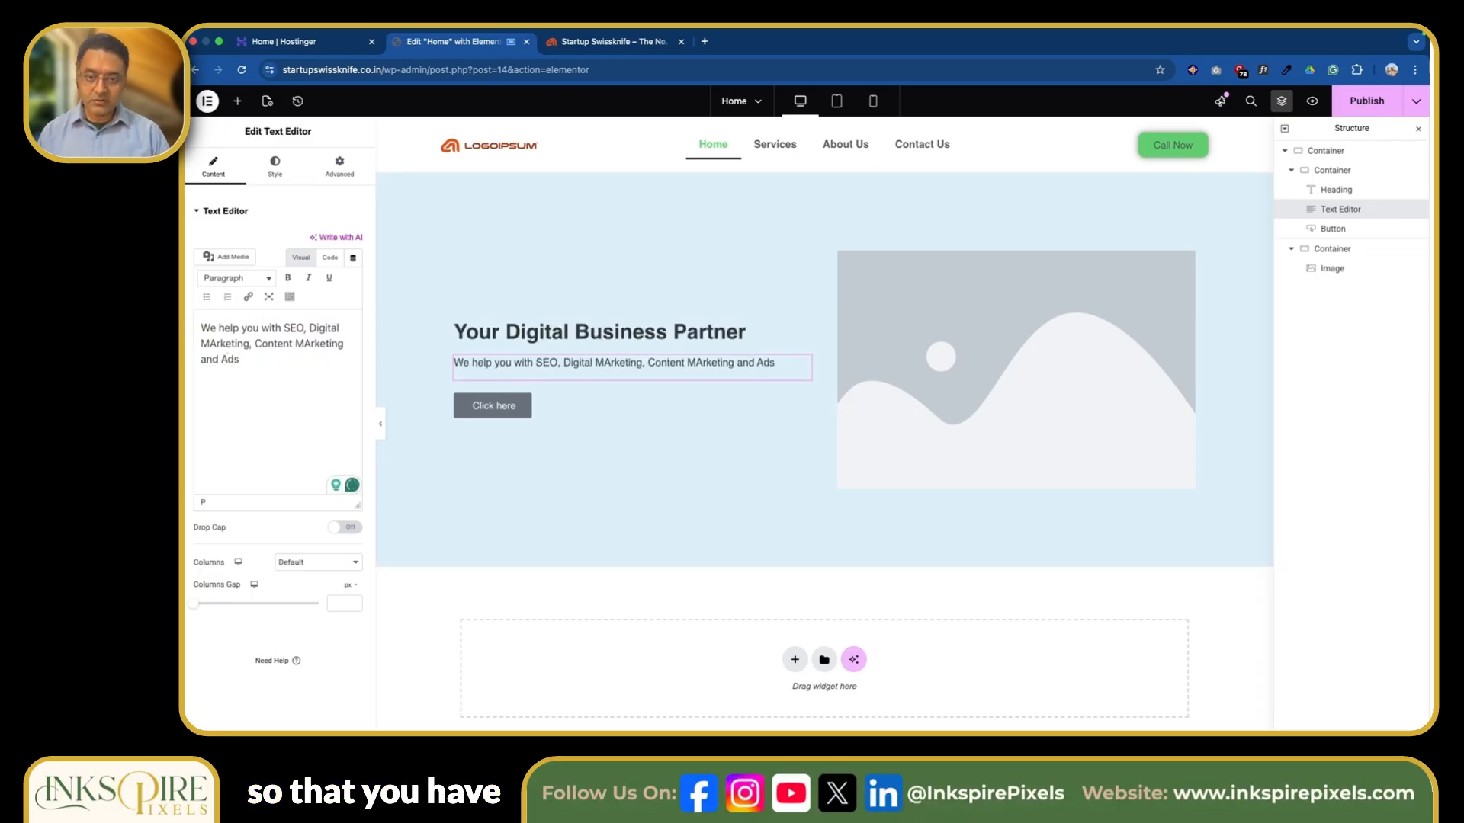
{"action": "type", "text": "."}
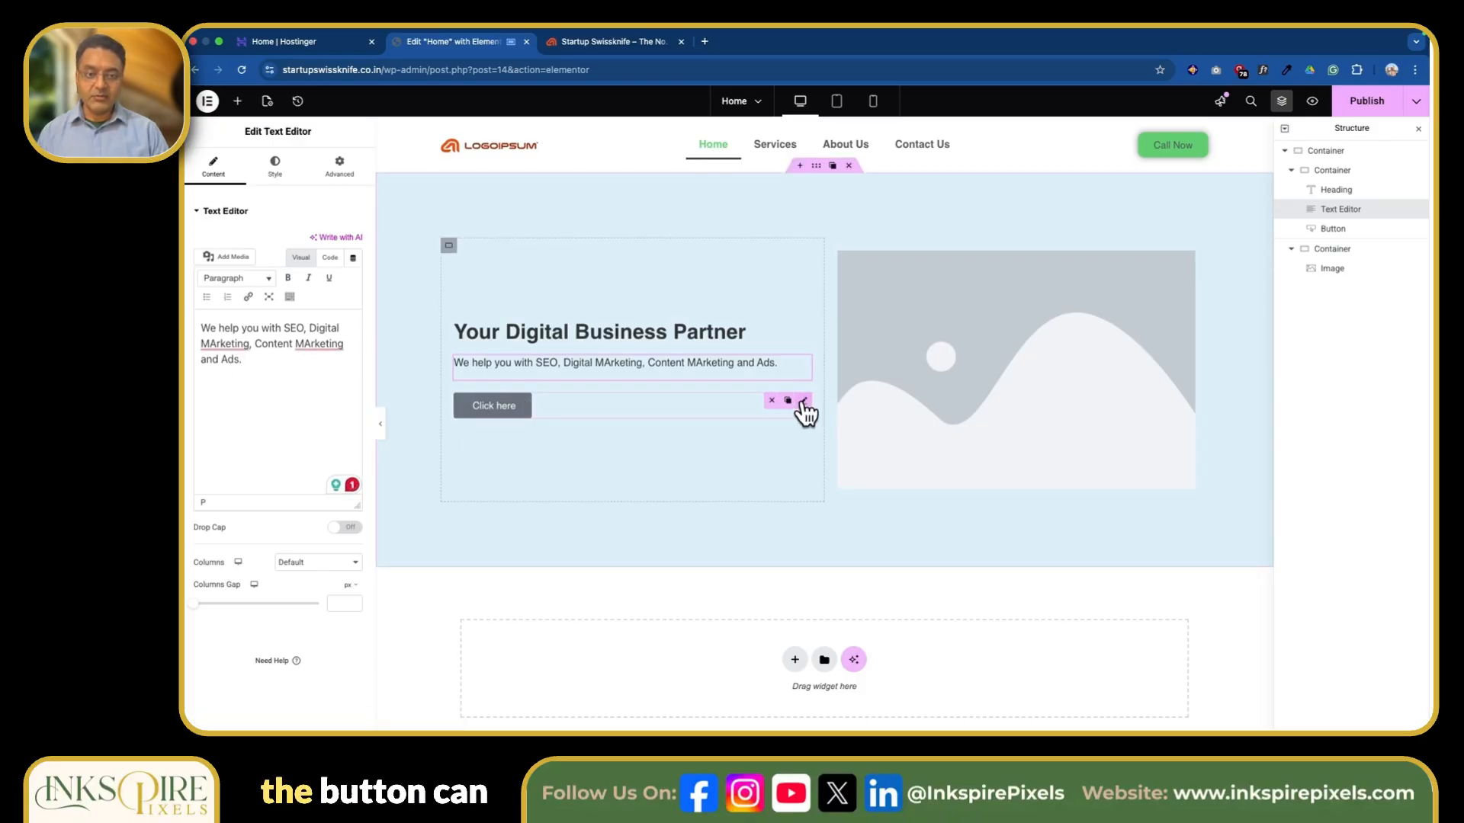
Change the button's text to "Contact Us" and link it through a dynamic internal URL of type Content to the Contact Us page.
{"action": "left_click", "coordinate": [806, 408]}
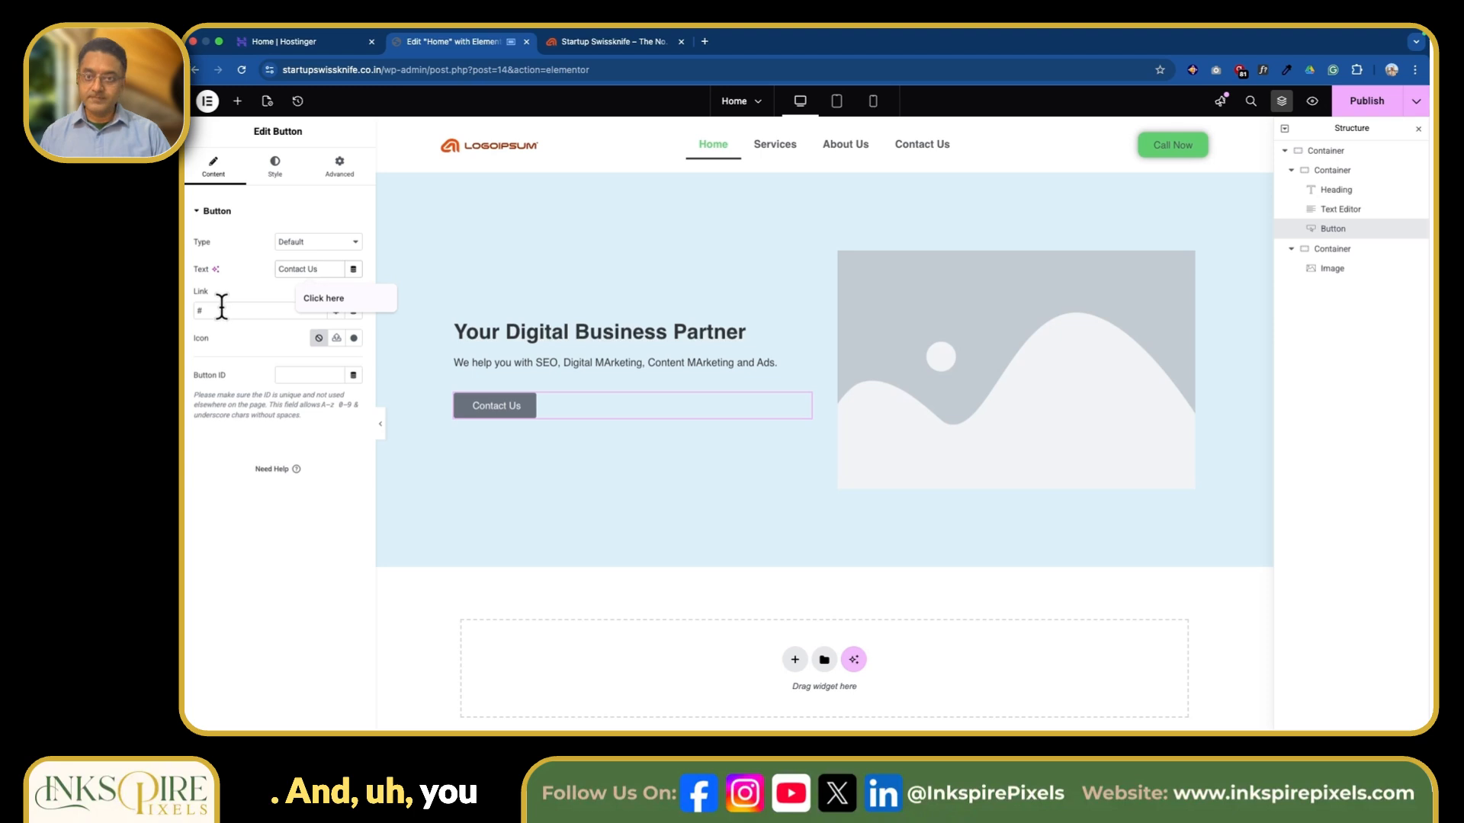
{"action": "left_click", "coordinate": [222, 309]}
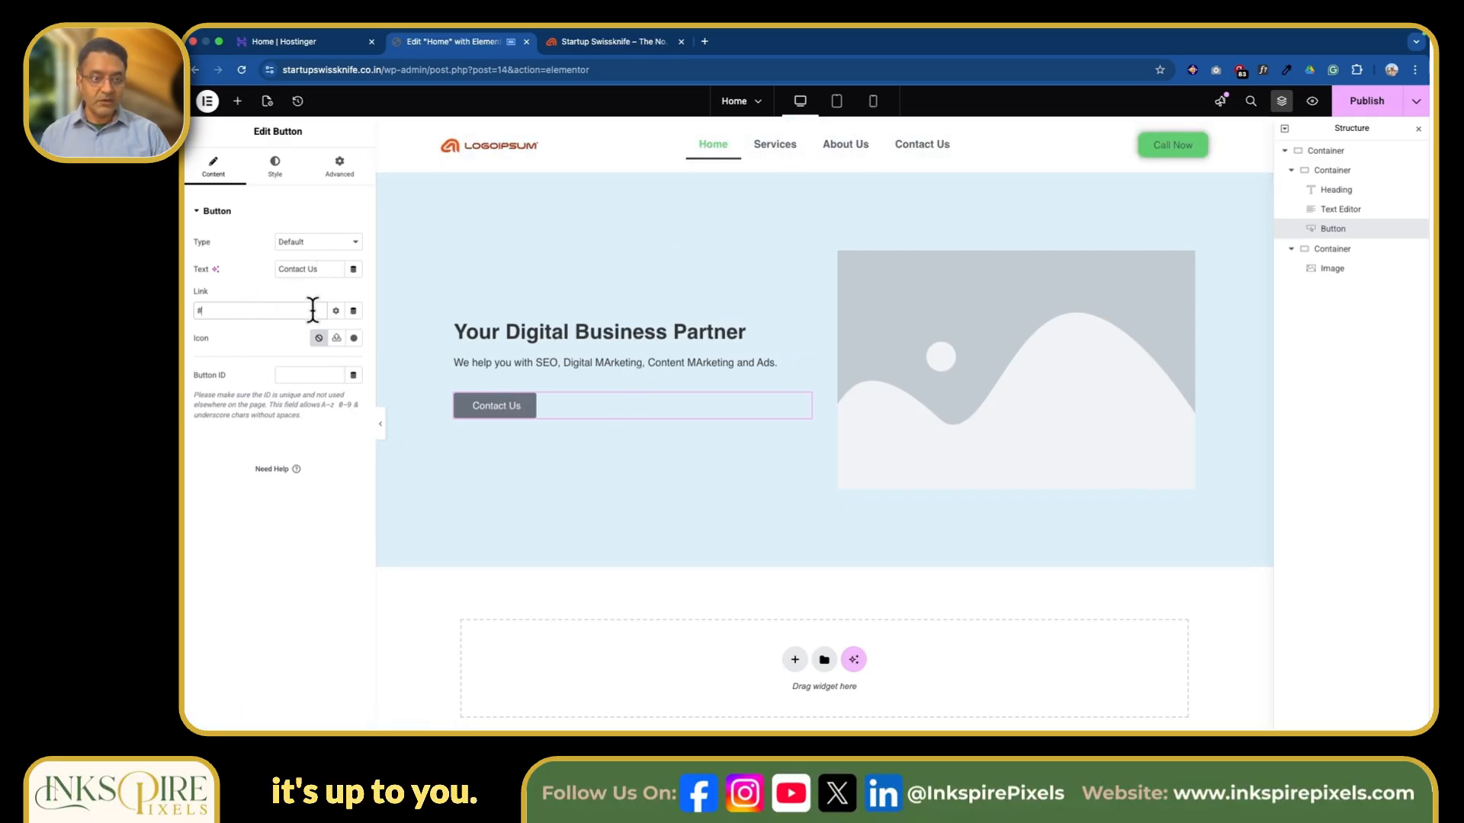
{"action": "left_click", "coordinate": [336, 311]}
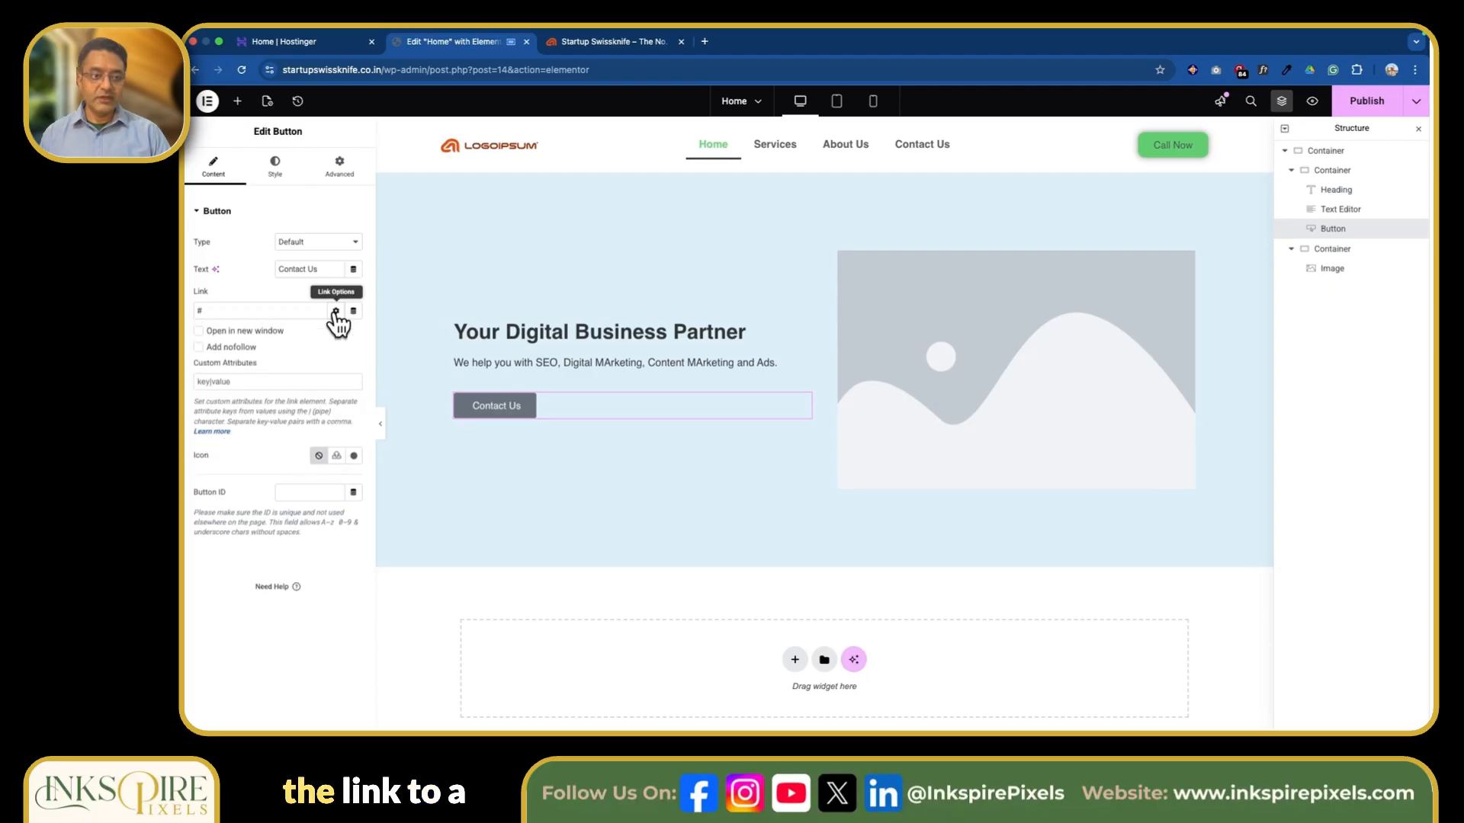
{"action": "left_click", "coordinate": [353, 310]}
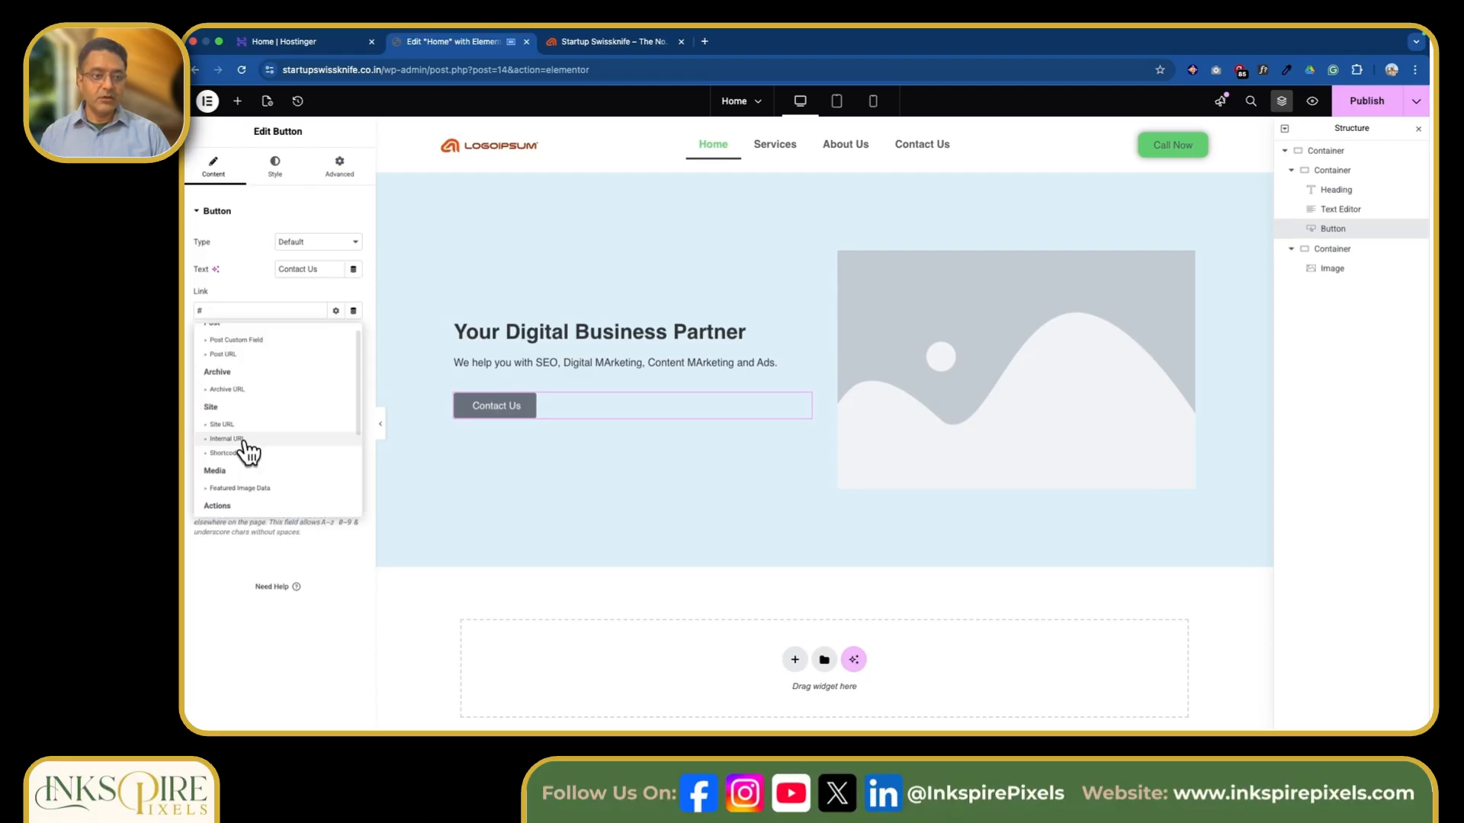
{"action": "left_click", "coordinate": [242, 438]}
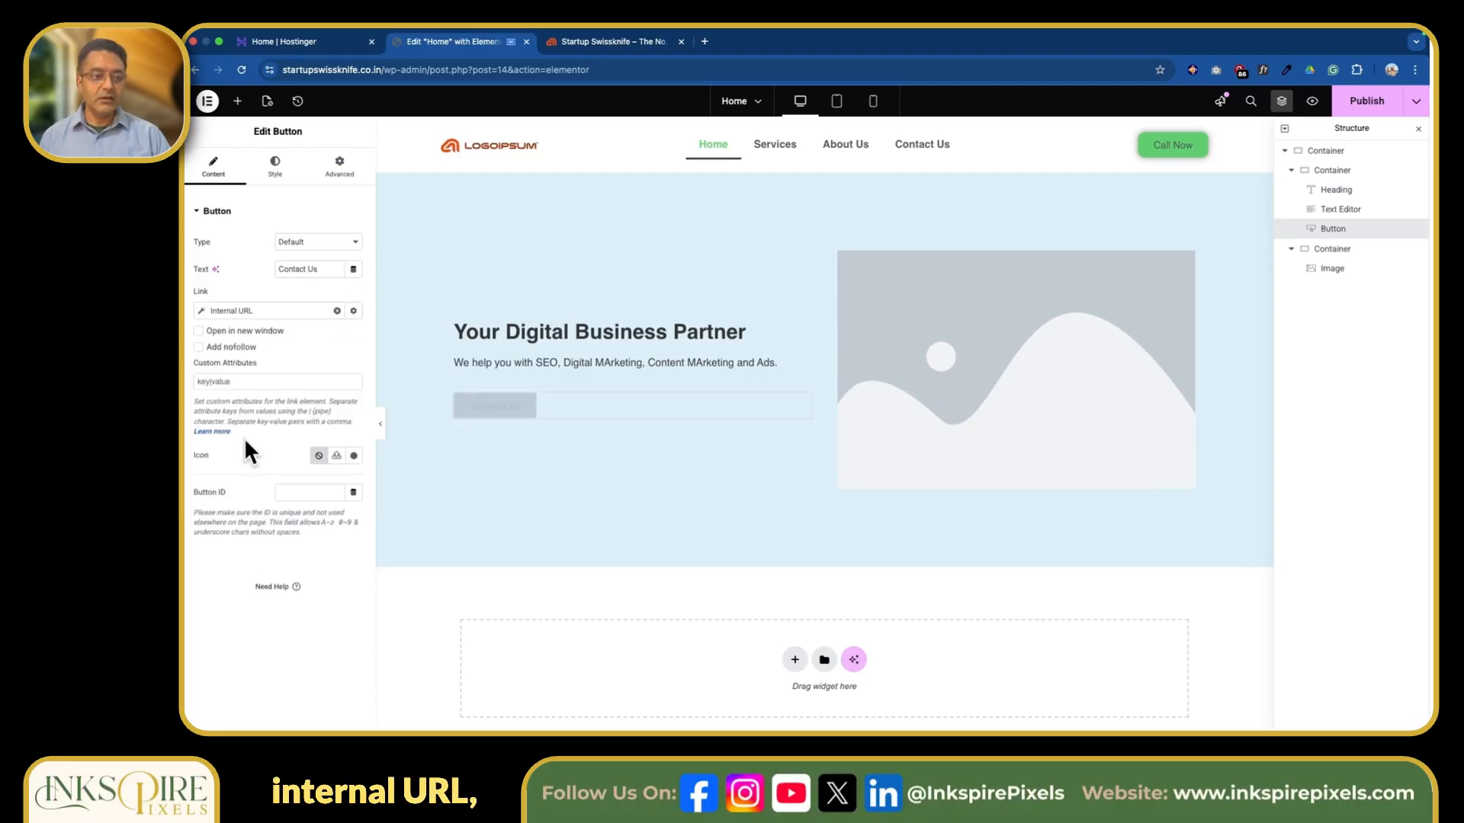
{"action": "left_click", "coordinate": [203, 313]}
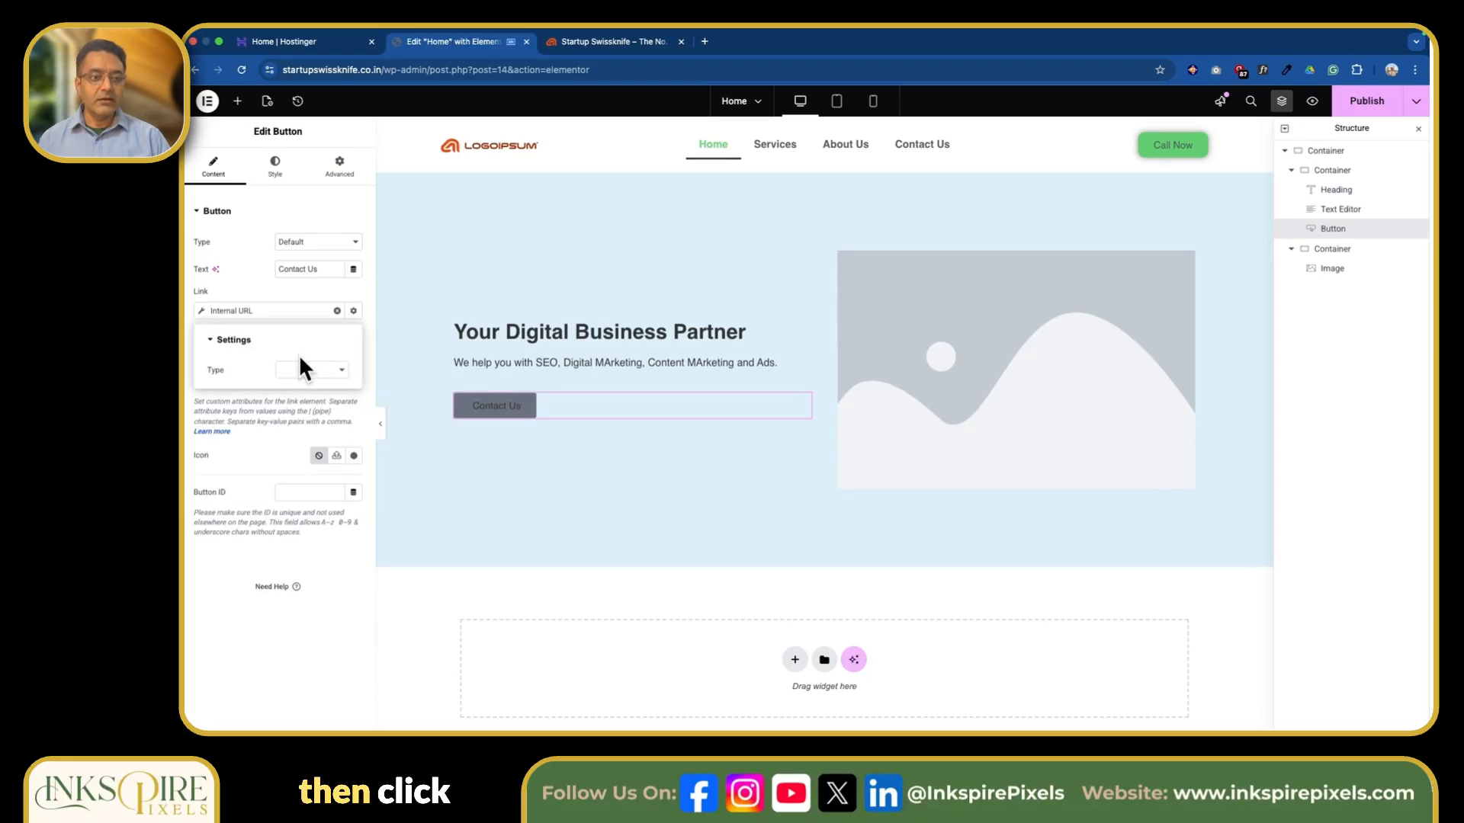
{"action": "left_click", "coordinate": [331, 370]}
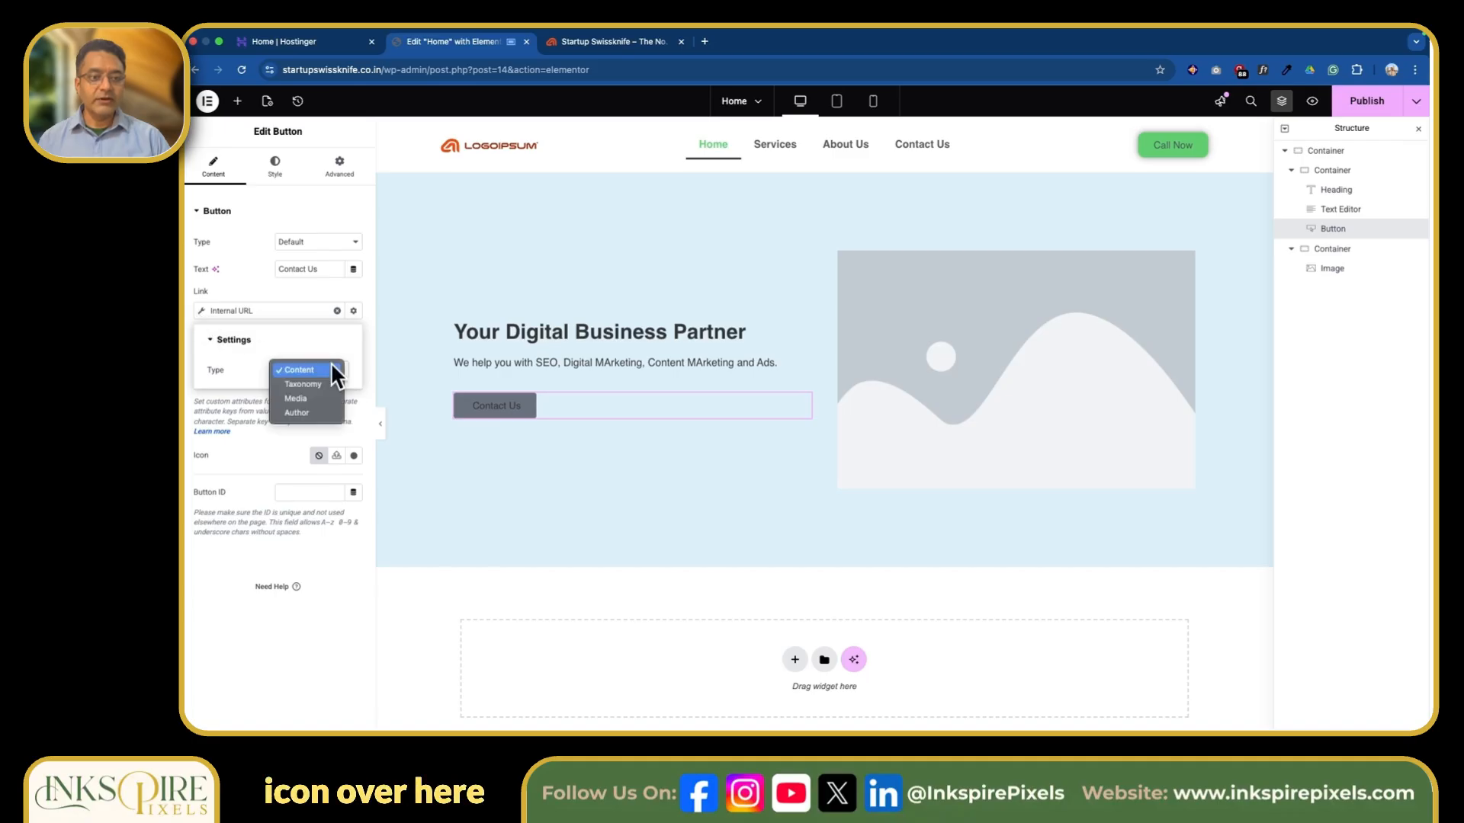
{"action": "left_click", "coordinate": [331, 370]}
{"action": "left_click", "coordinate": [272, 411]}
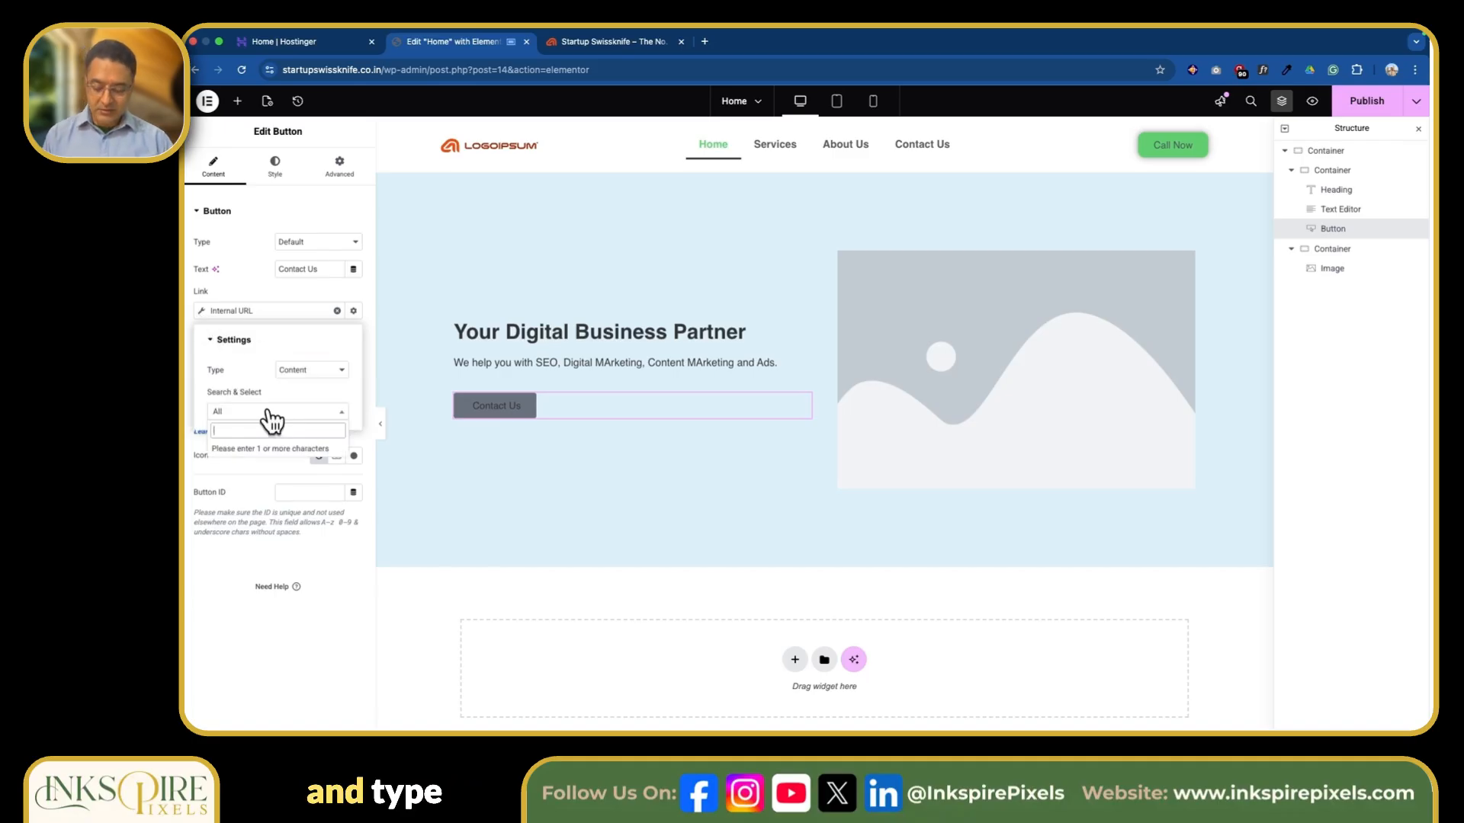
{"action": "type", "text": "contac"}
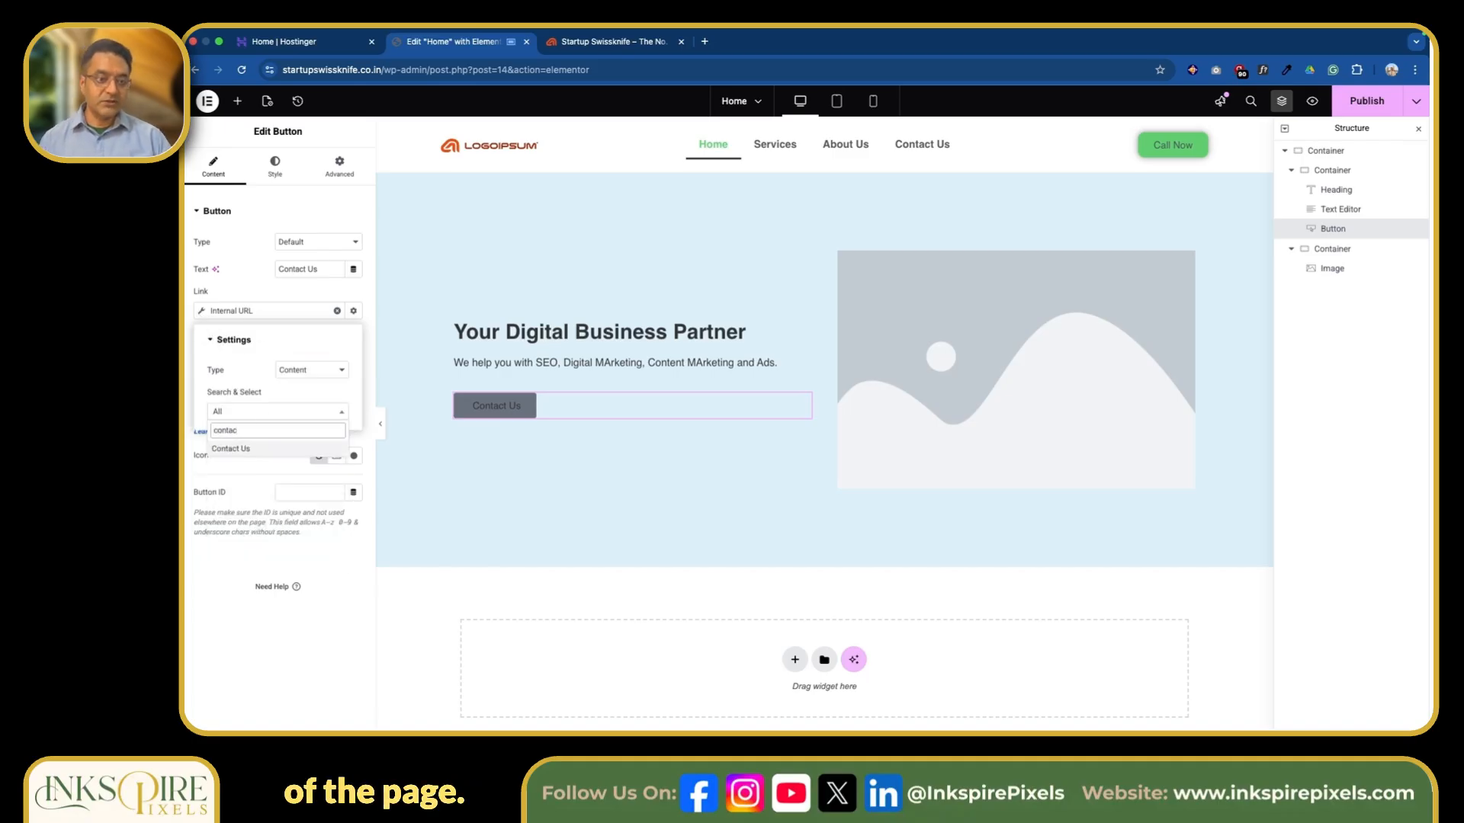
{"action": "left_click", "coordinate": [247, 451]}
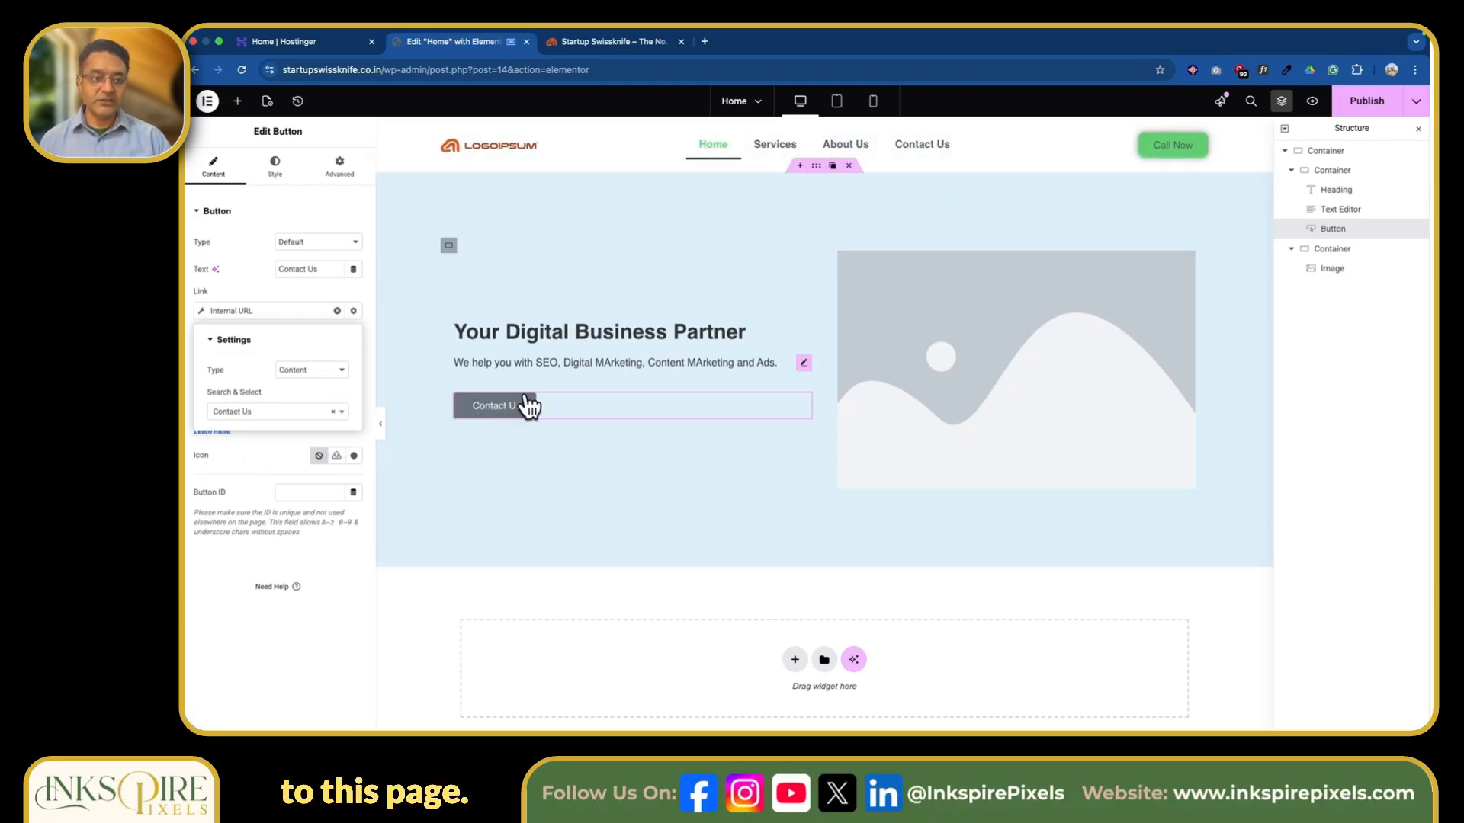
{"action": "left_click", "coordinate": [227, 577]}
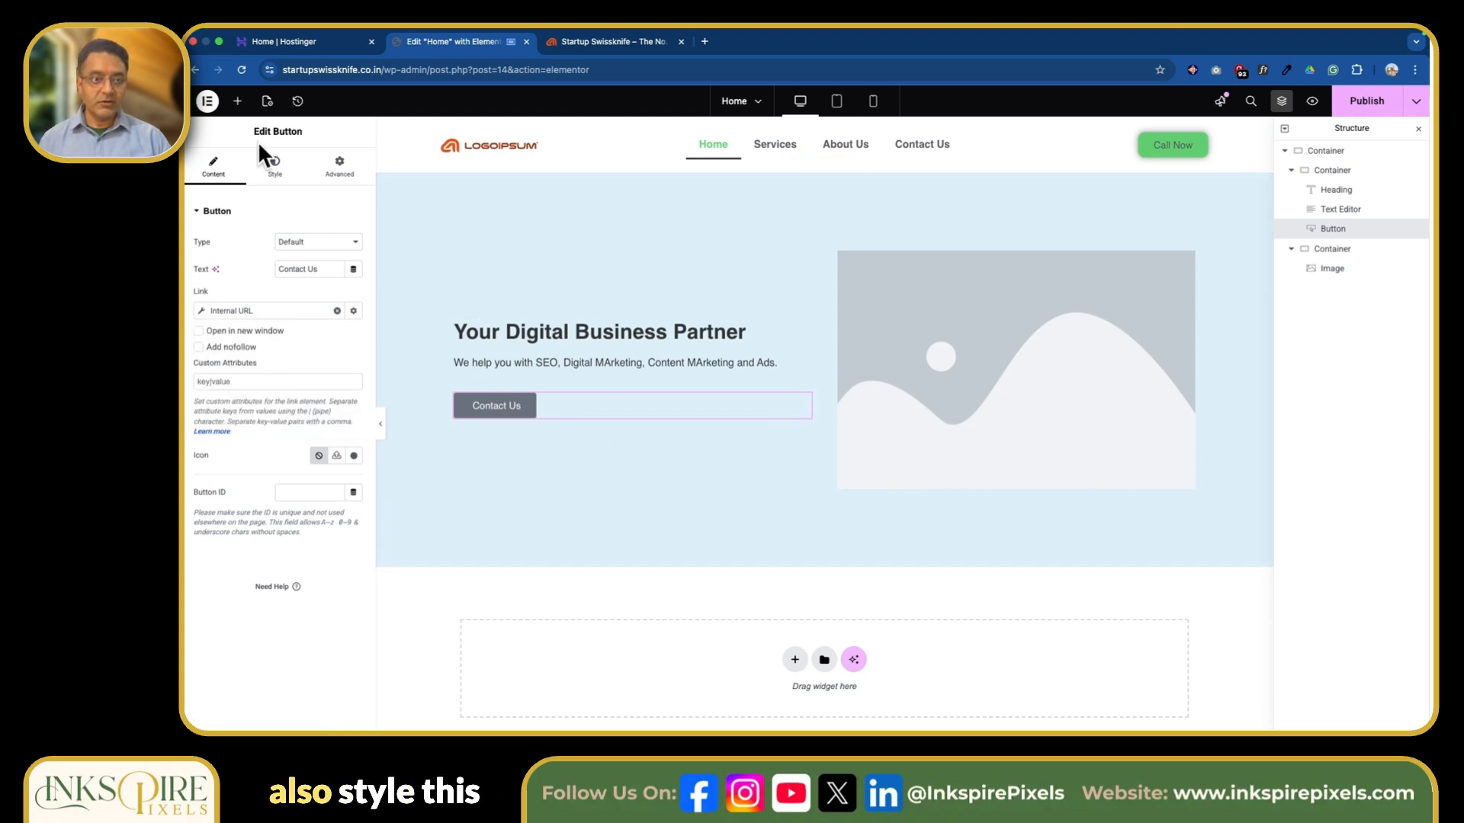
Style the Contact Us button with the global Accent color as its normal background and the Primary color on hover.
{"action": "left_click", "coordinate": [273, 164]}
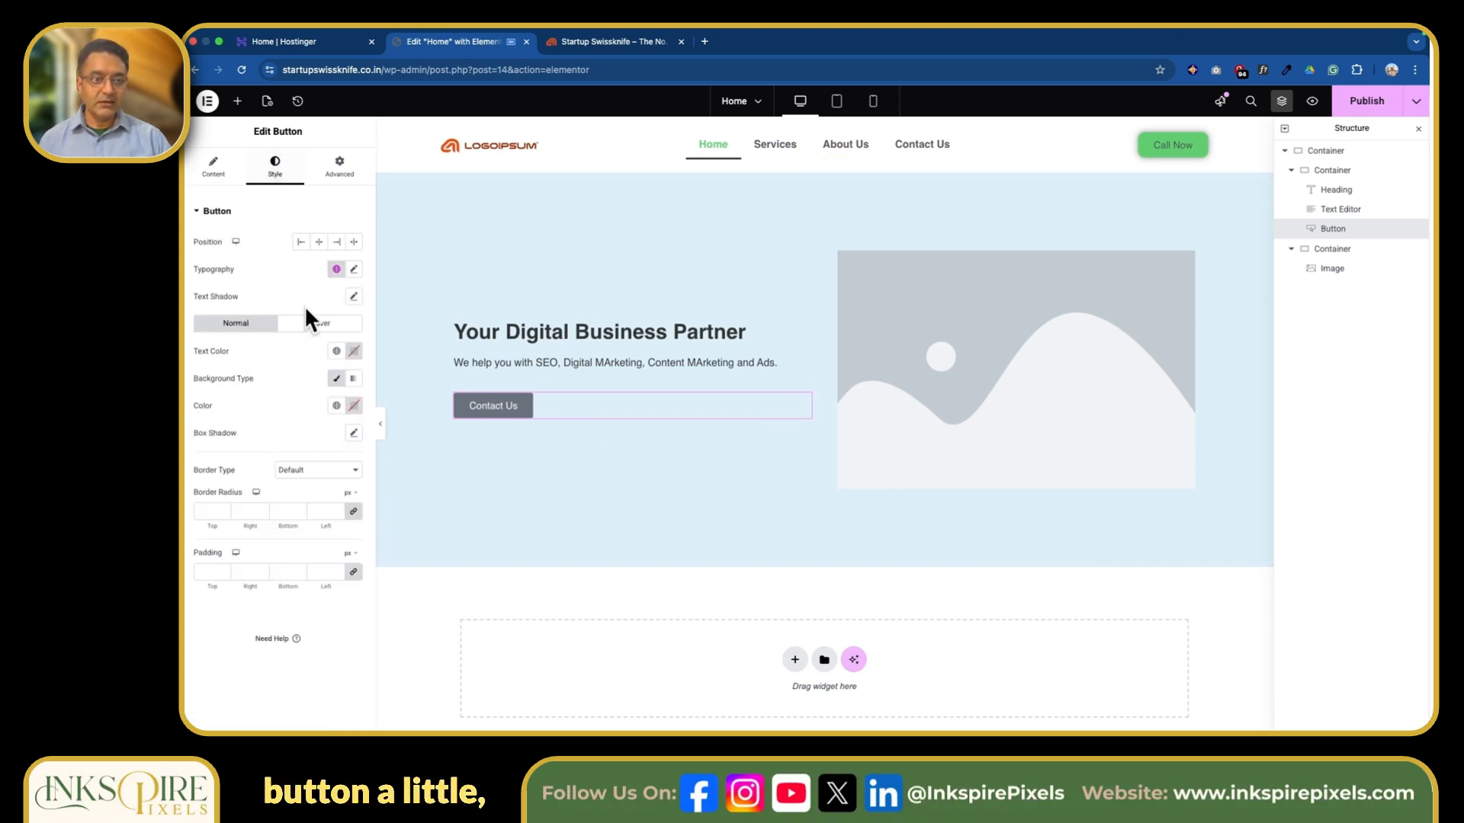
{"action": "left_click", "coordinate": [336, 406]}
{"action": "left_click", "coordinate": [256, 548]}
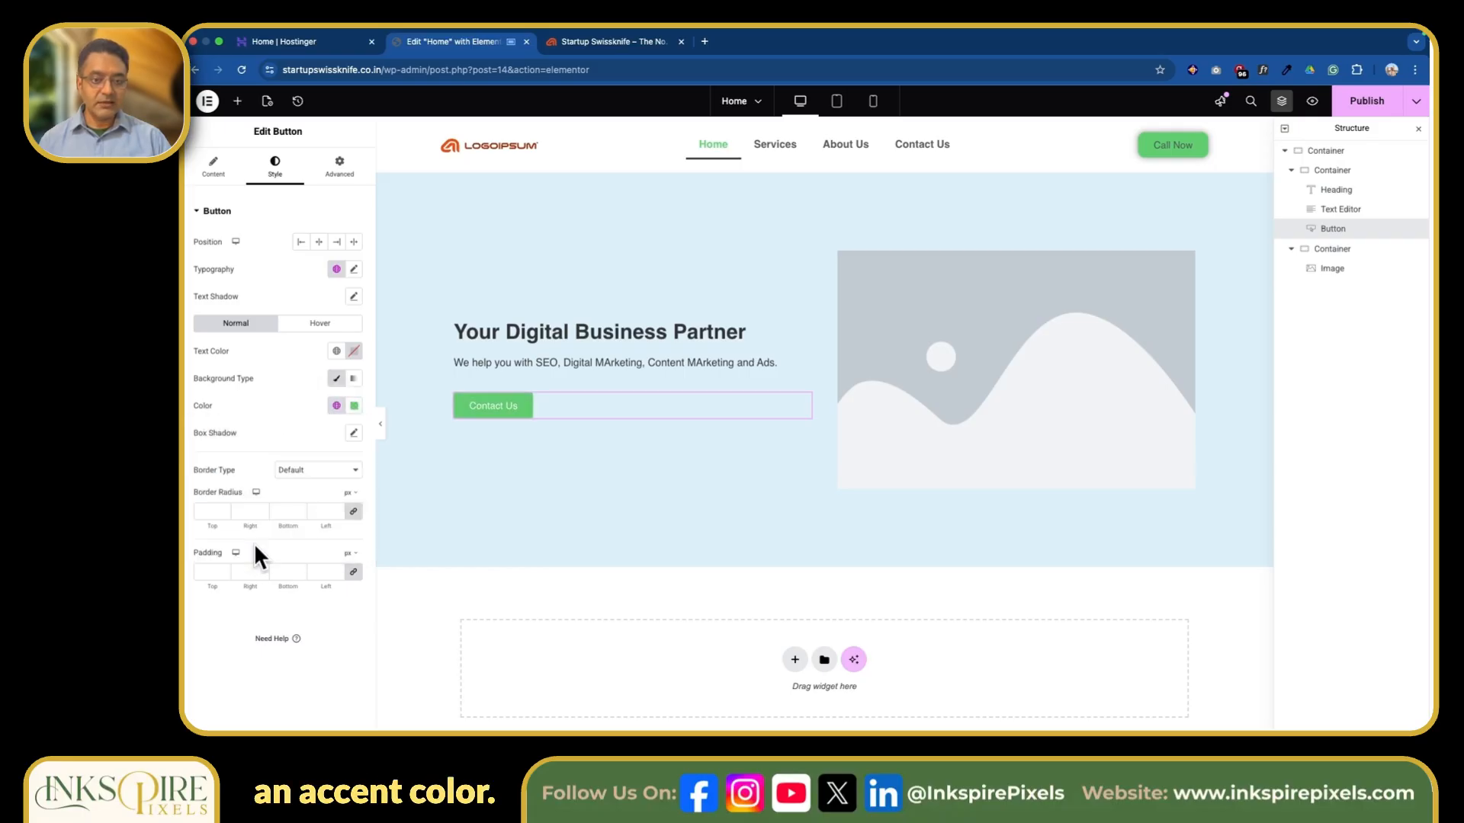
{"action": "left_click", "coordinate": [319, 325]}
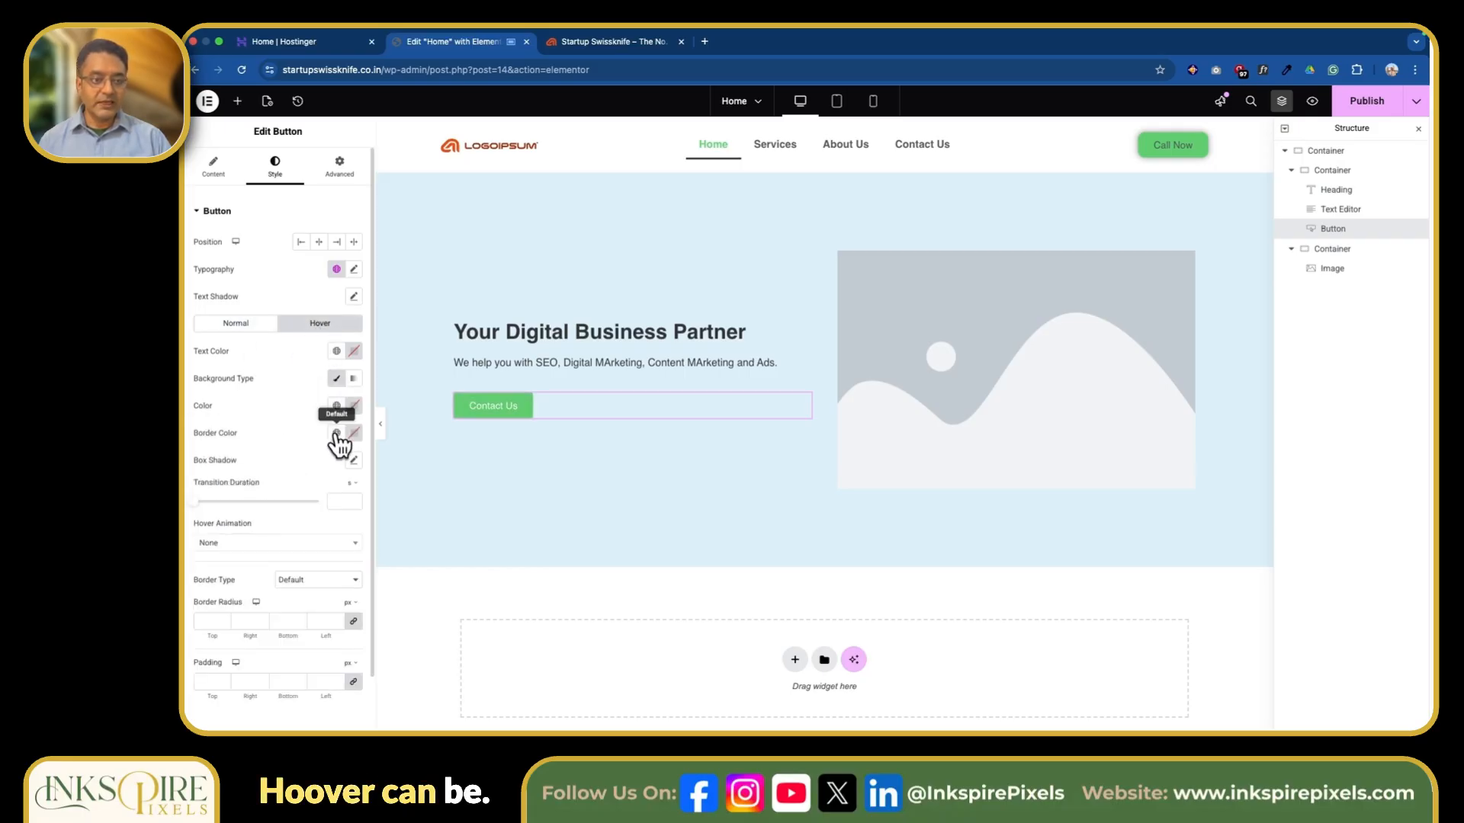
{"action": "left_click", "coordinate": [337, 405]}
{"action": "left_click", "coordinate": [256, 467]}
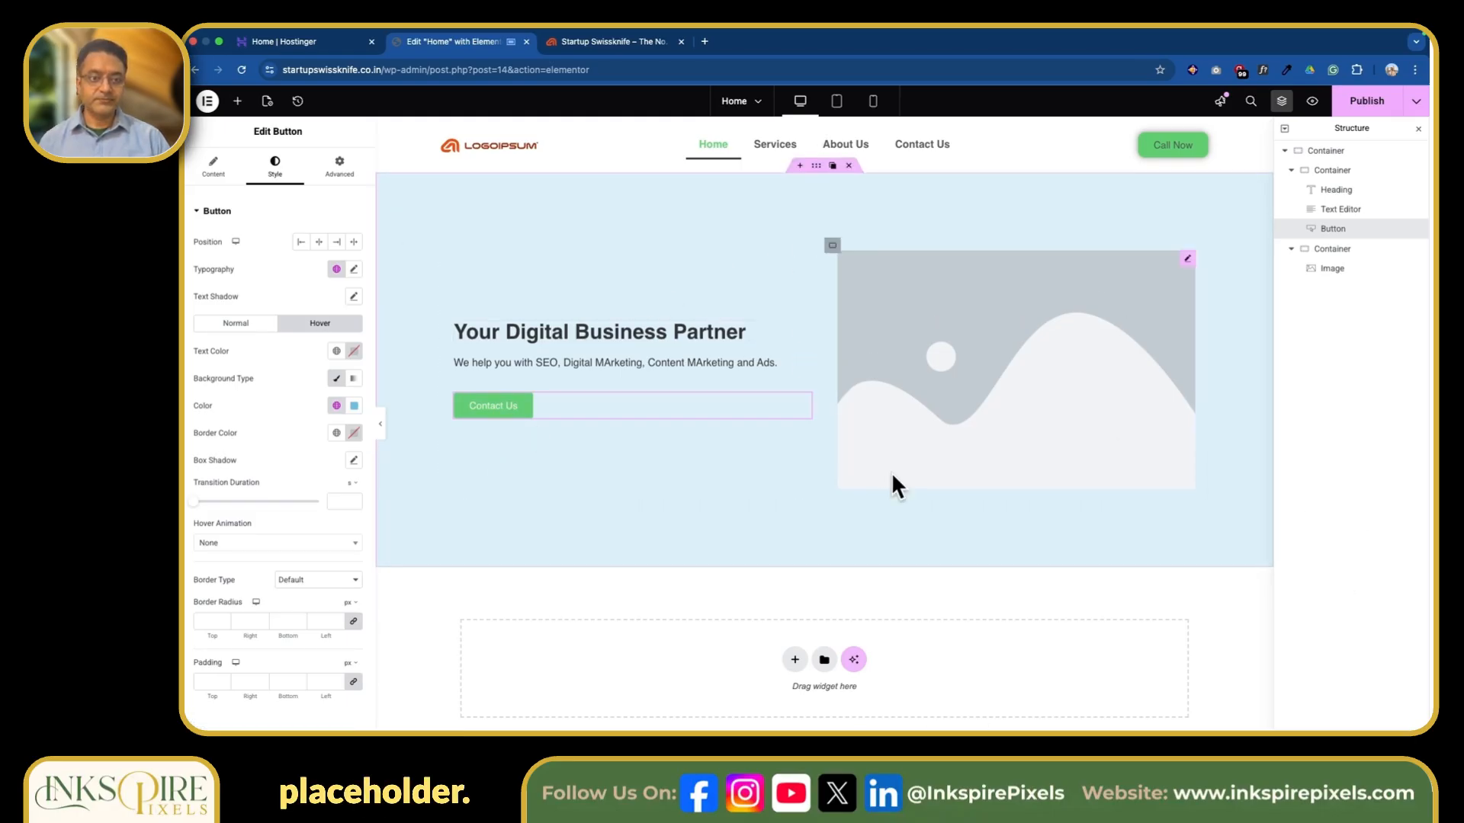
Replace the placeholder image with the media library photo of a typewriter on a wooden desk (Picsum ID: 885).
{"action": "left_click", "coordinate": [1188, 259]}
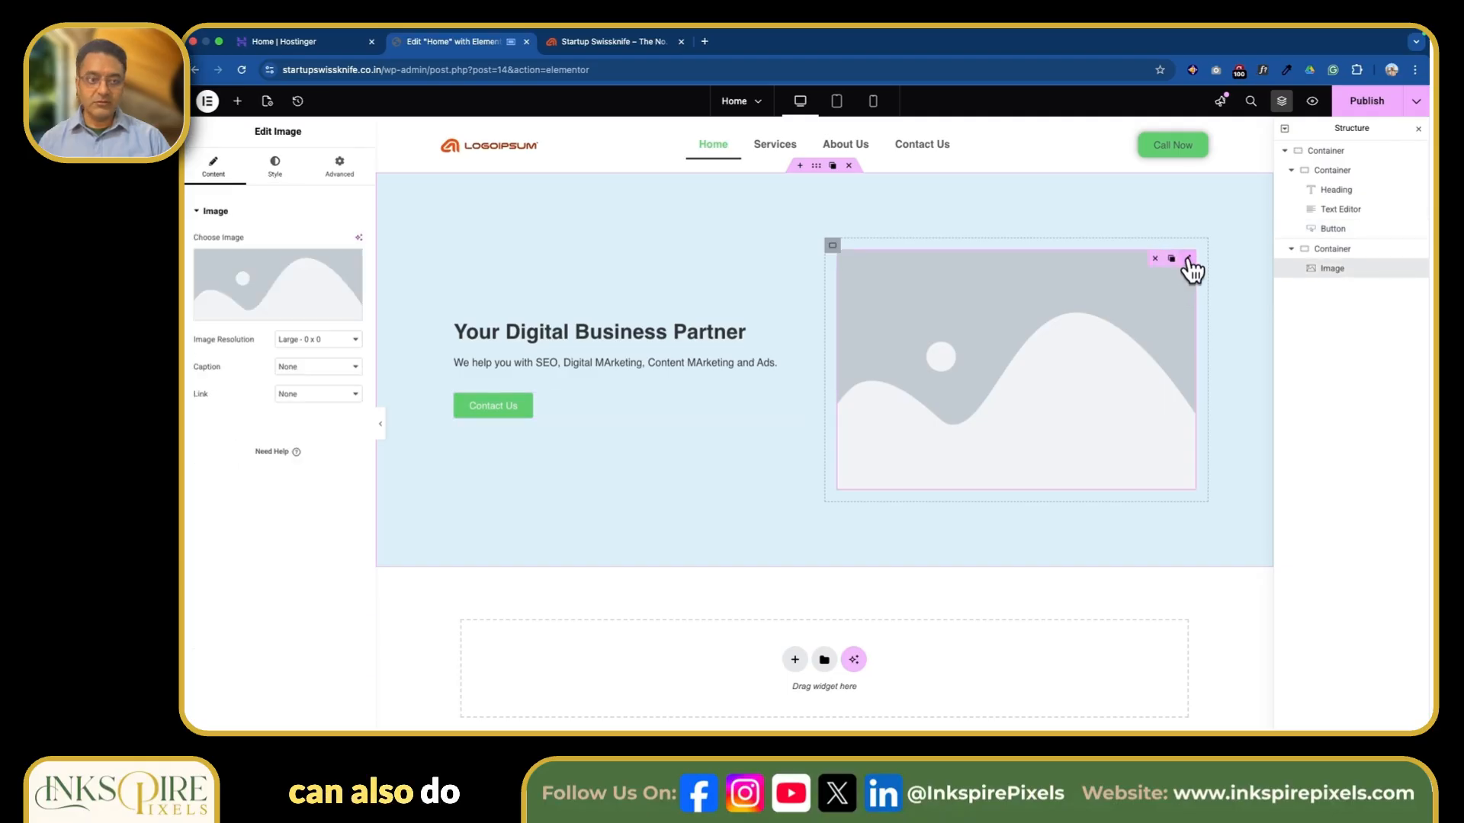
{"action": "left_click", "coordinate": [286, 174]}
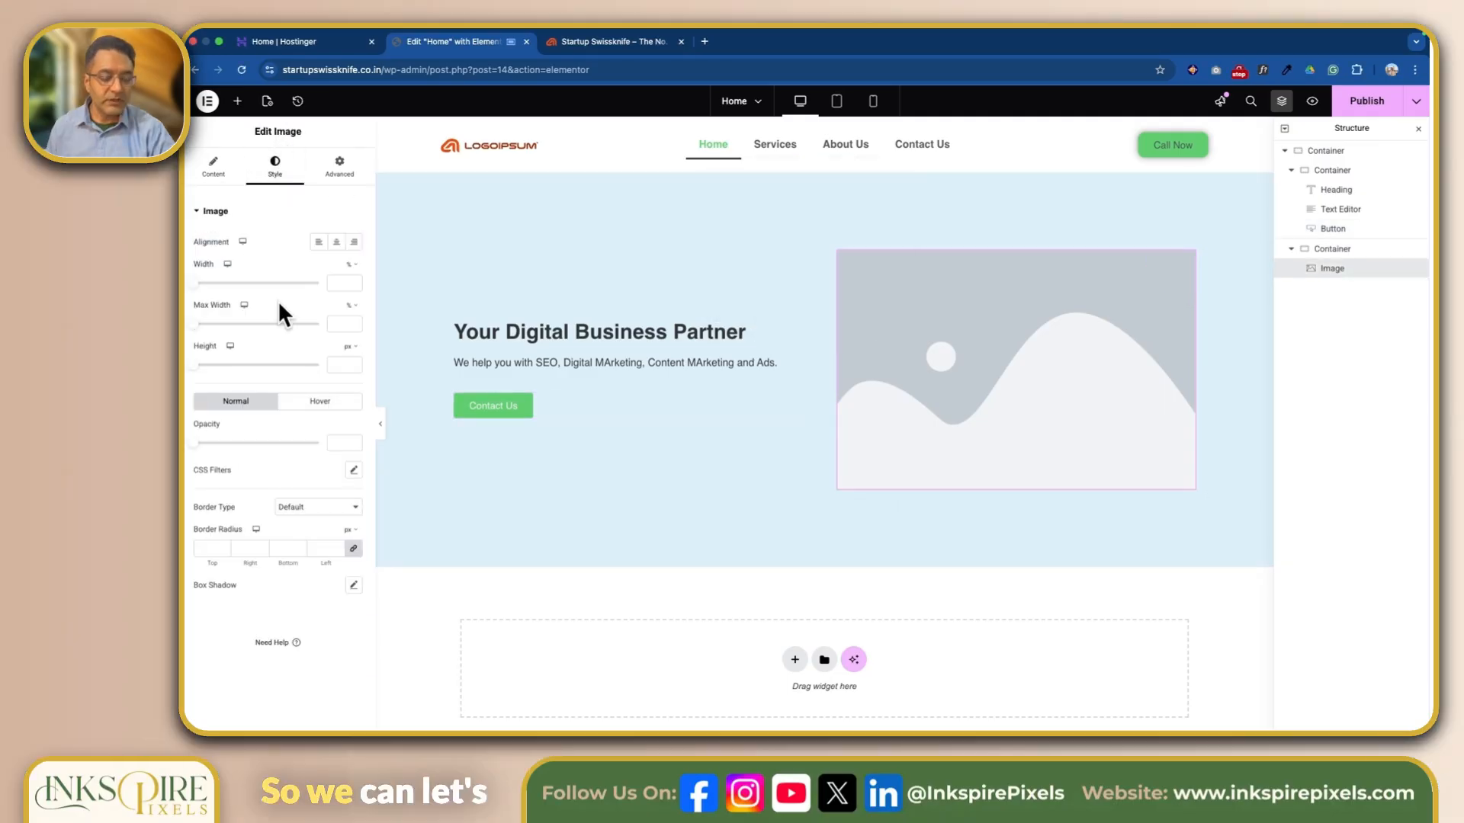
{"action": "left_click", "coordinate": [206, 180]}
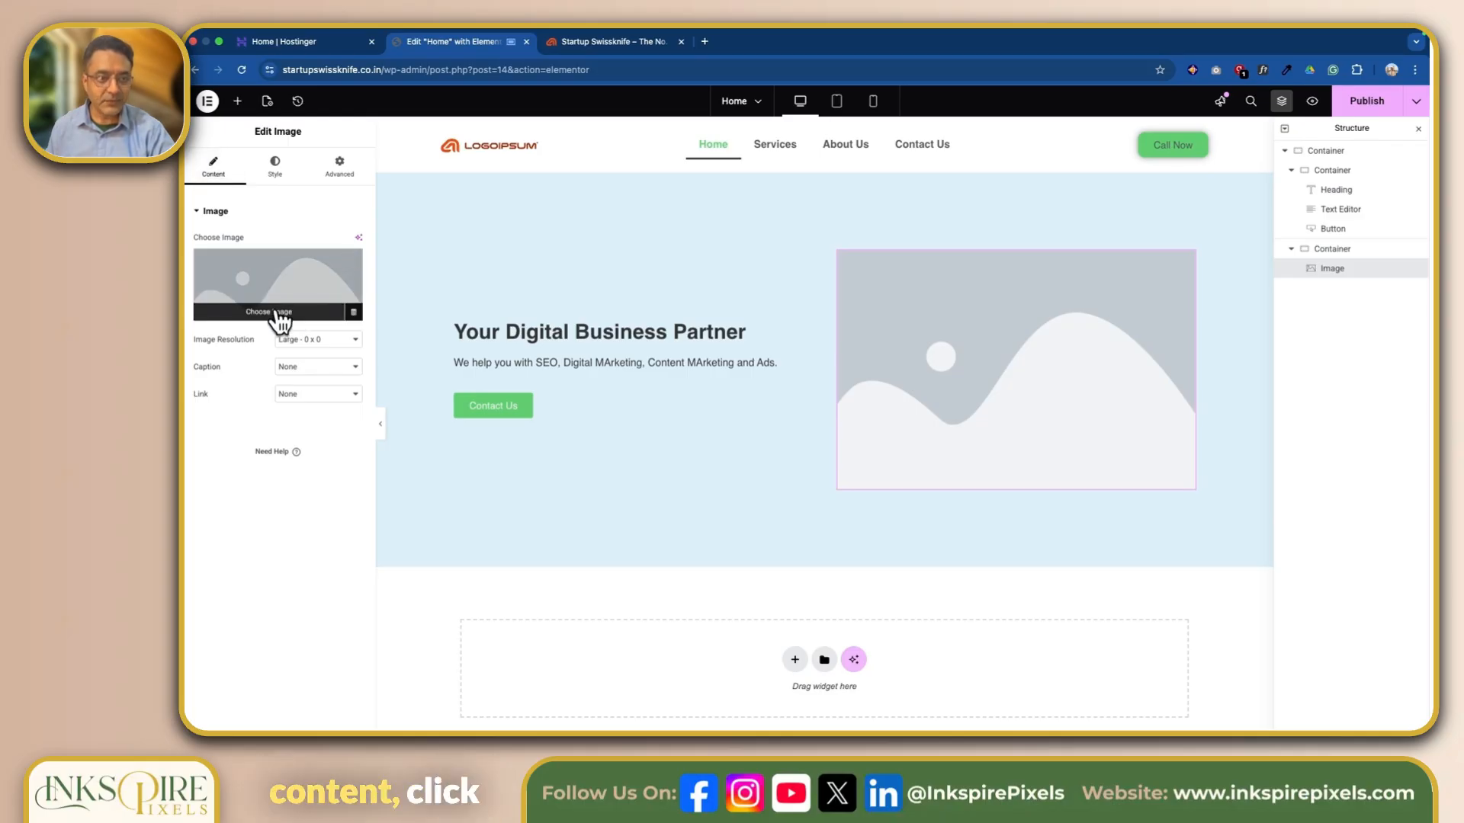
{"action": "left_click", "coordinate": [280, 314]}
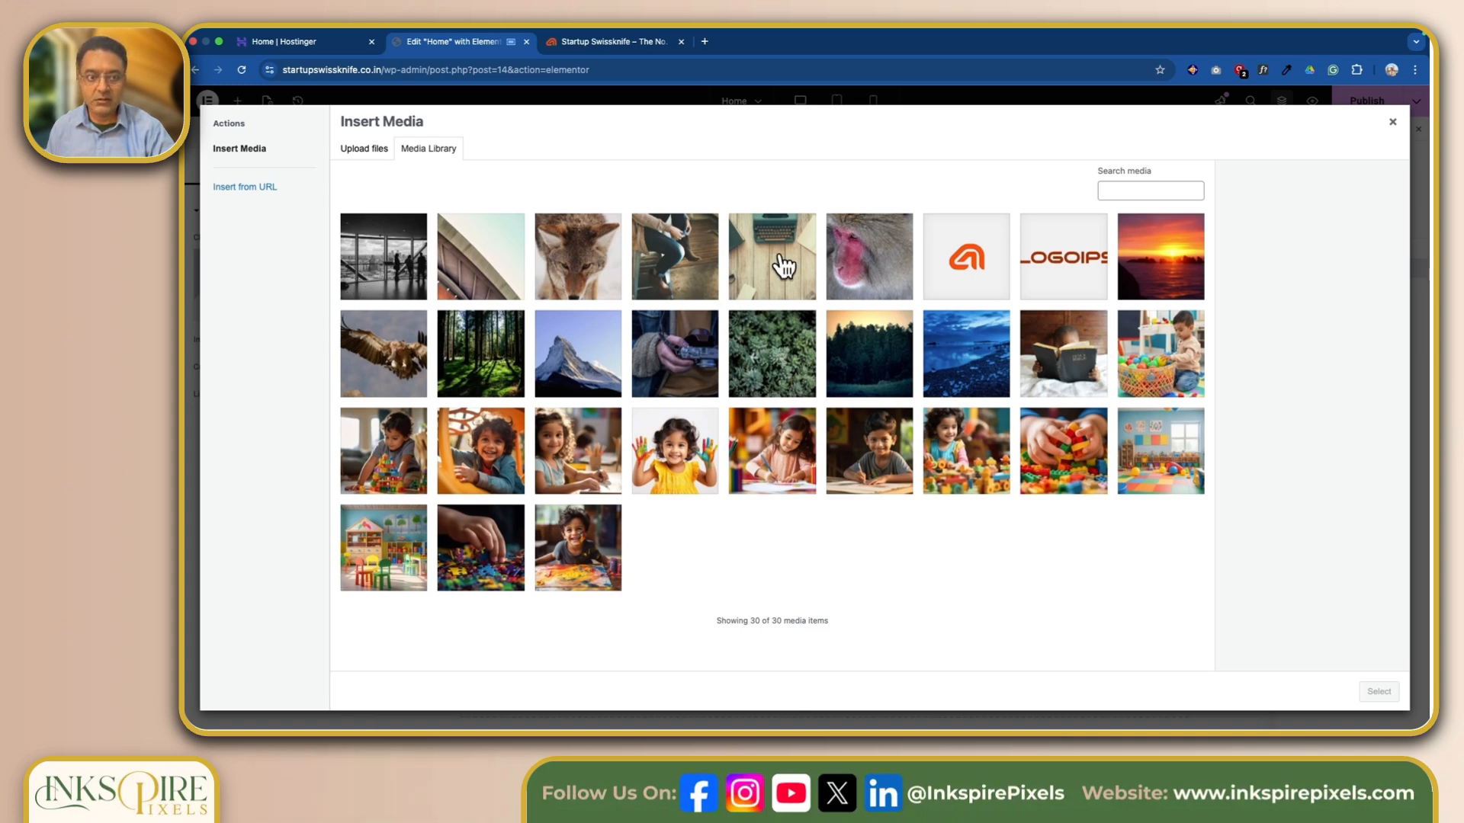
{"action": "left_click", "coordinate": [783, 266]}
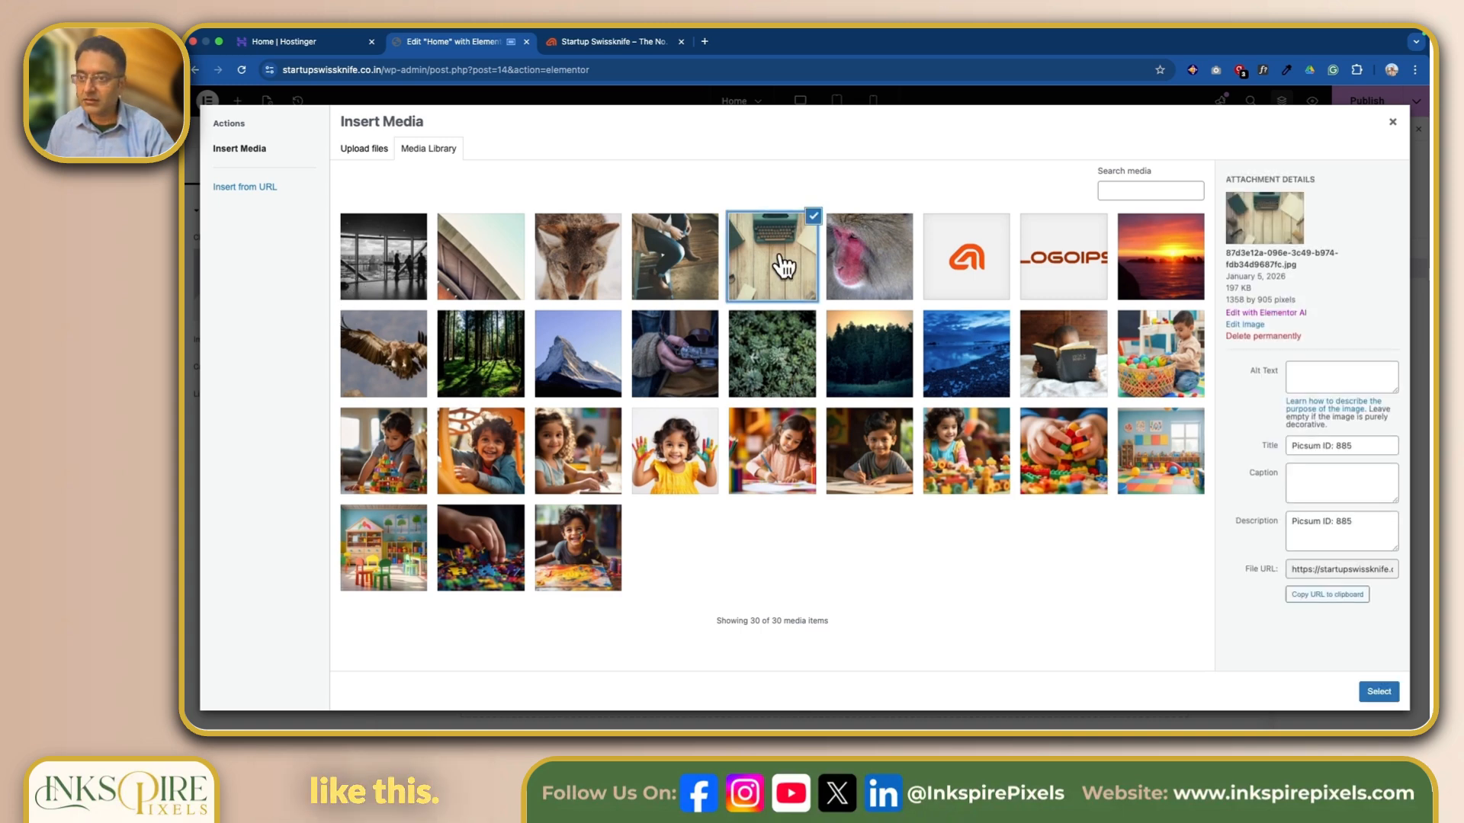
{"action": "left_click", "coordinate": [1379, 692]}
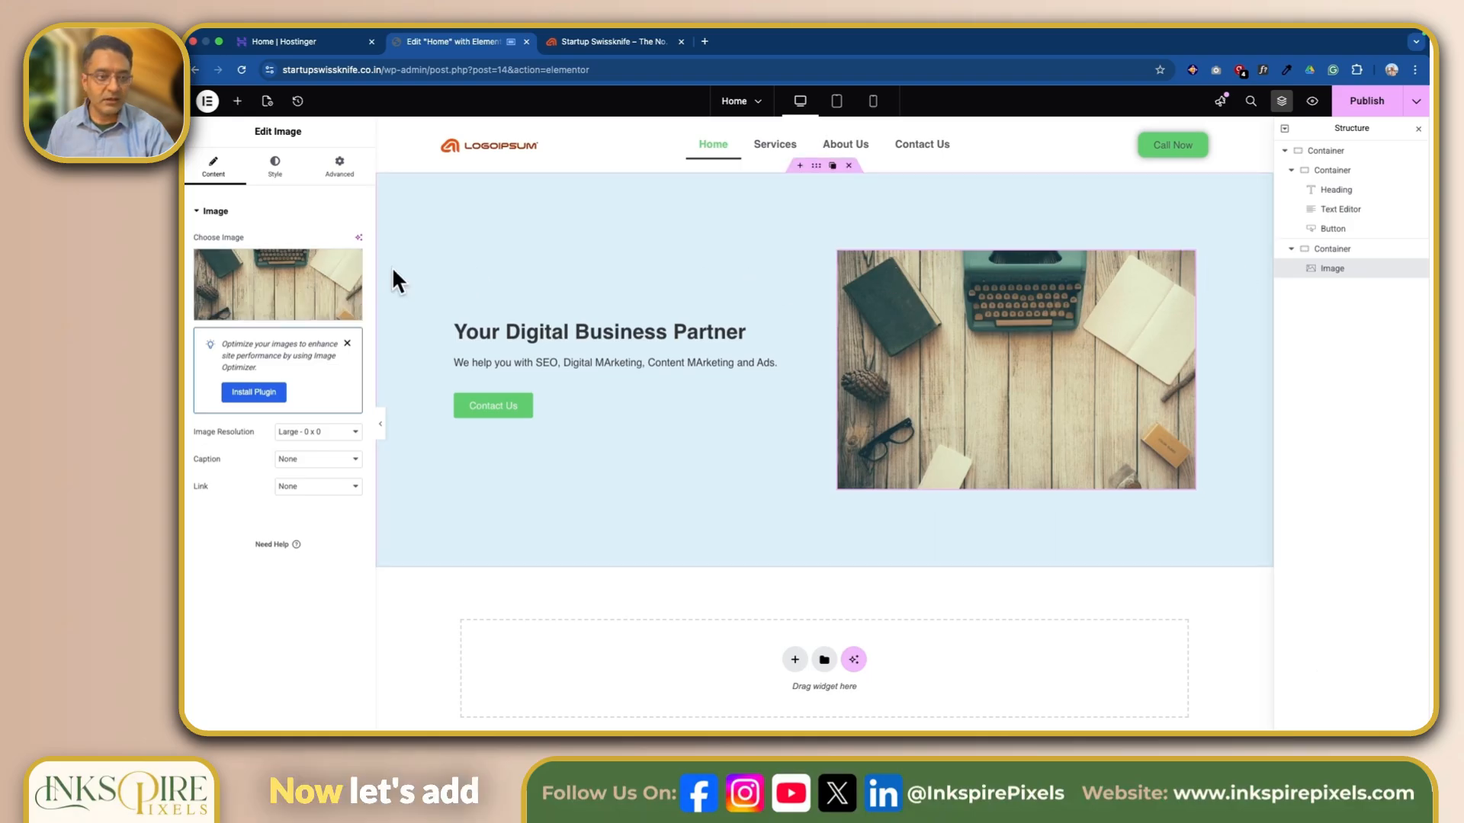
Round the hero image's corners with a 25 px border radius and give it a box shadow with the default settings.
{"action": "left_click", "coordinate": [272, 171]}
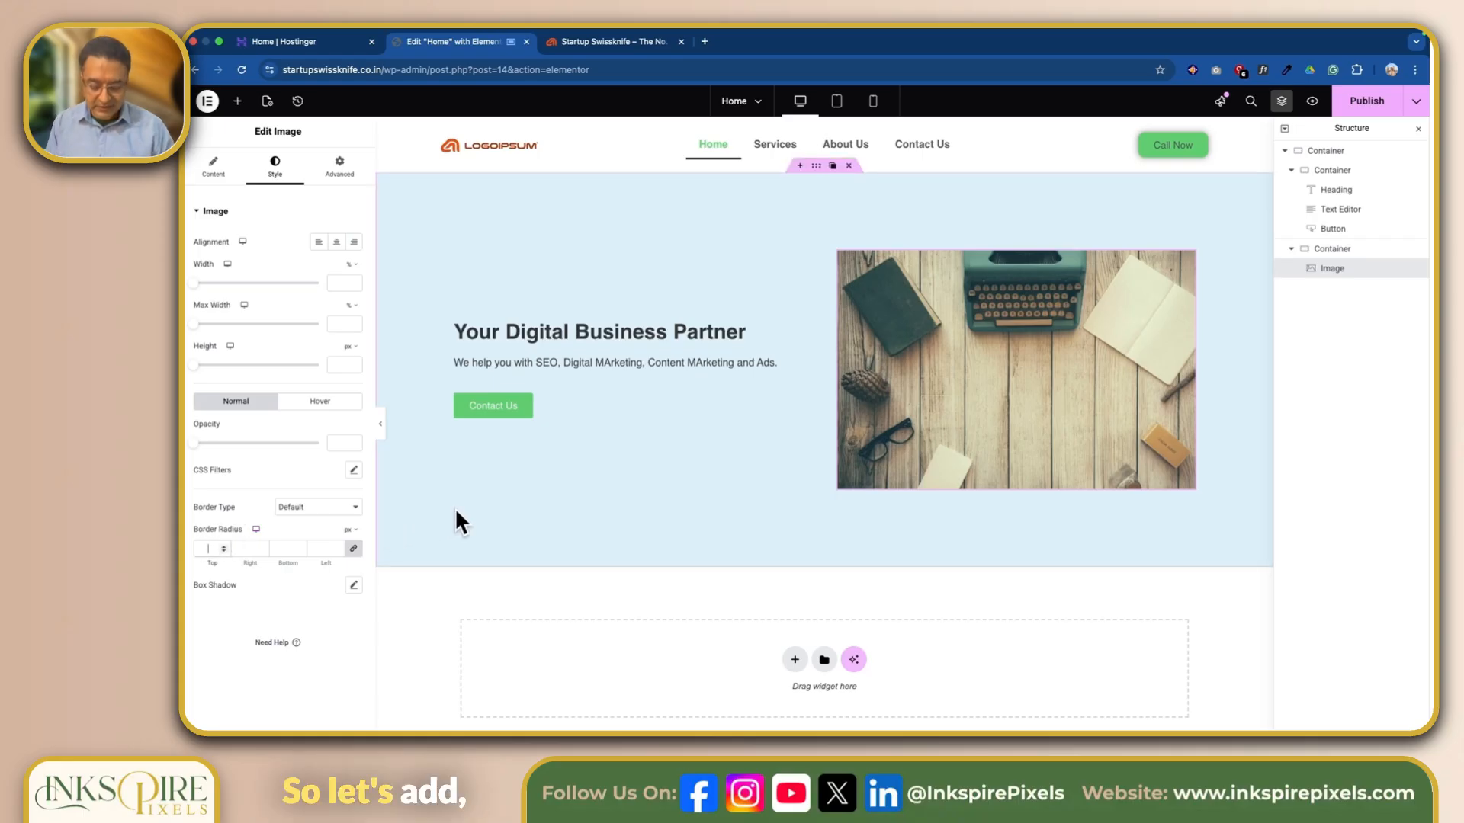
{"action": "type", "text": "5"}
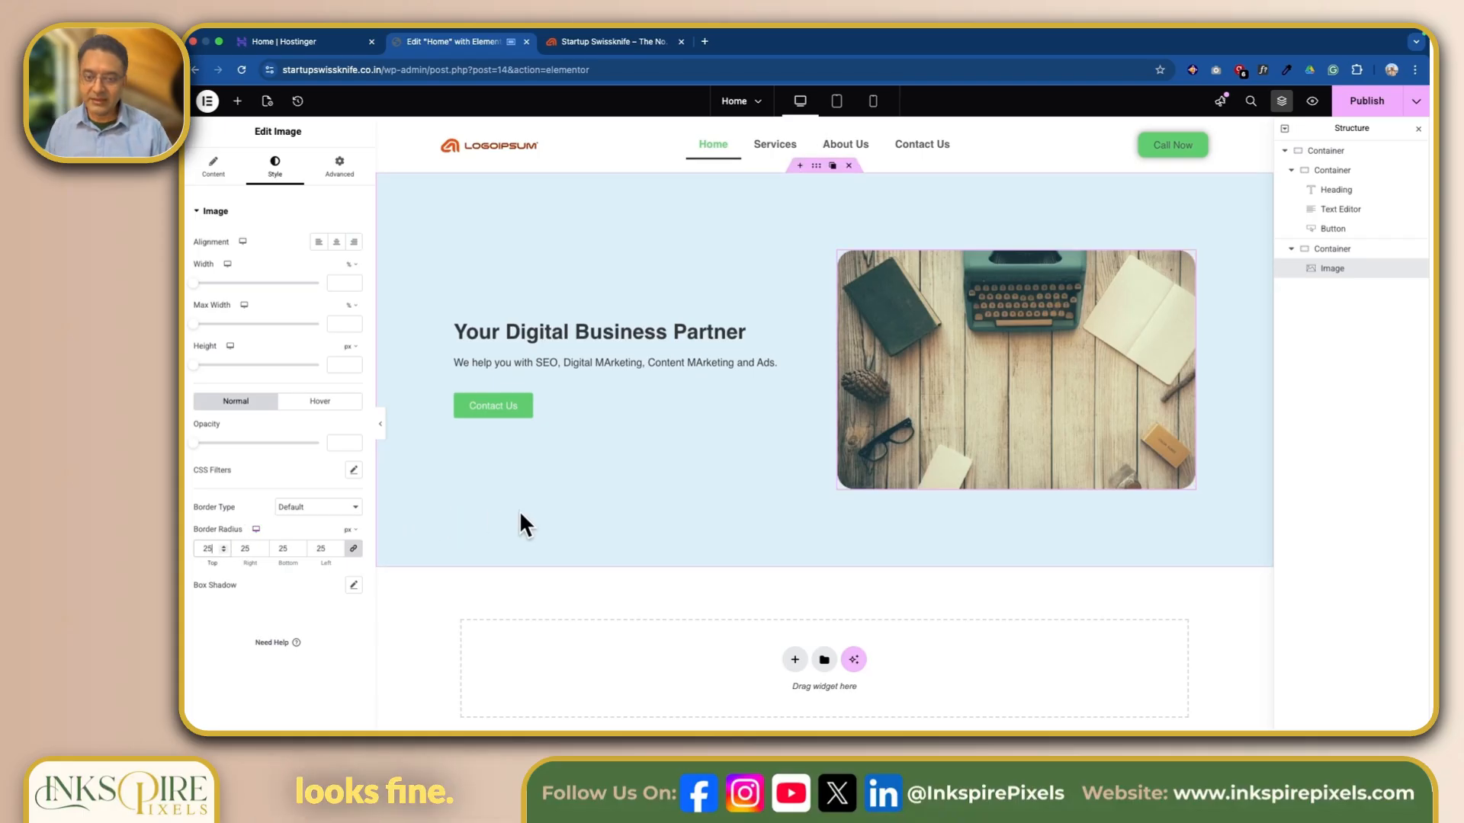
{"action": "left_click", "coordinate": [354, 587]}
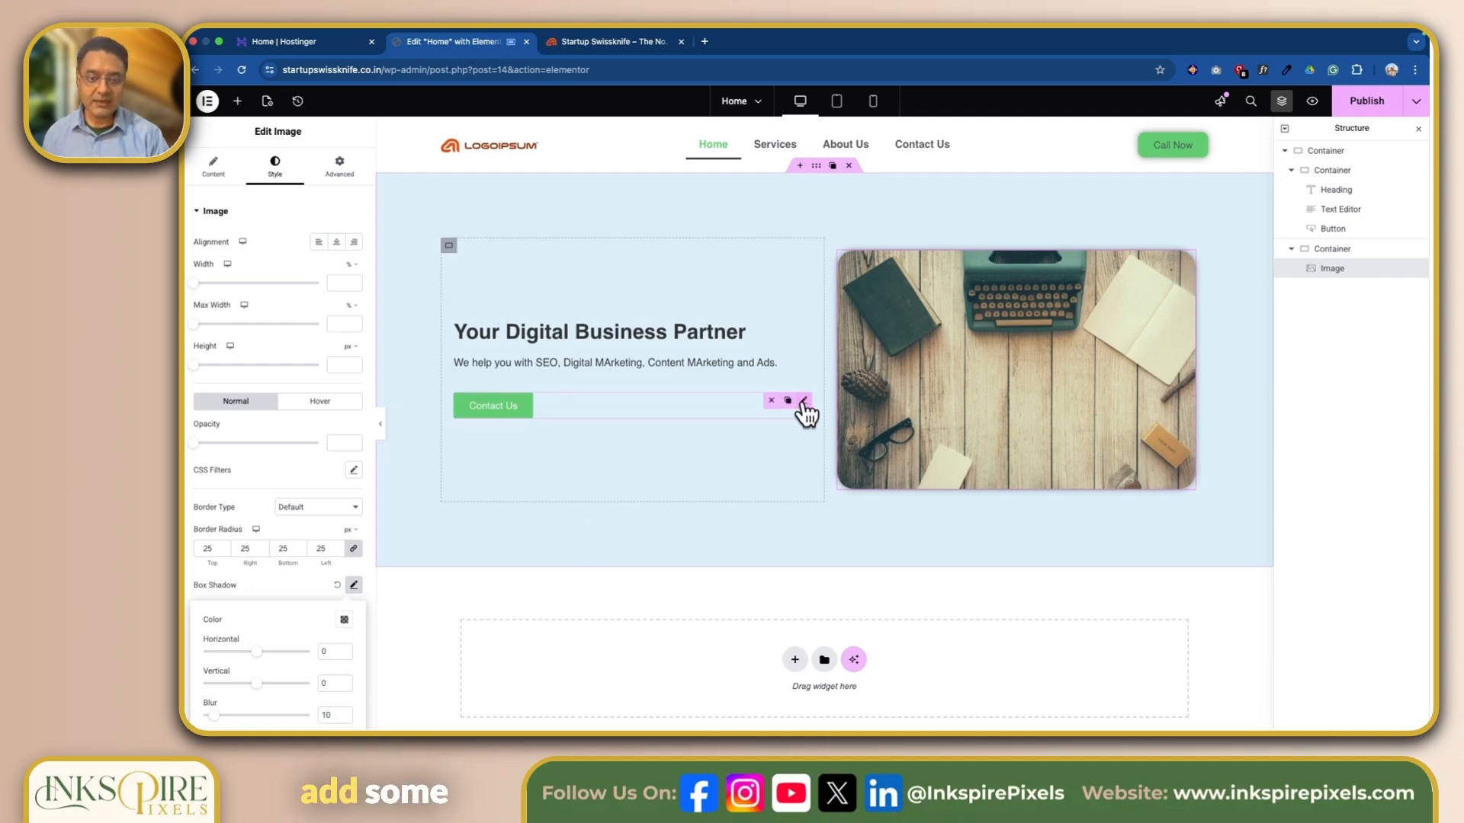
Give the Contact Us button in the hero section a 10 px border radius and a default box shadow.
{"action": "left_click", "coordinate": [804, 403]}
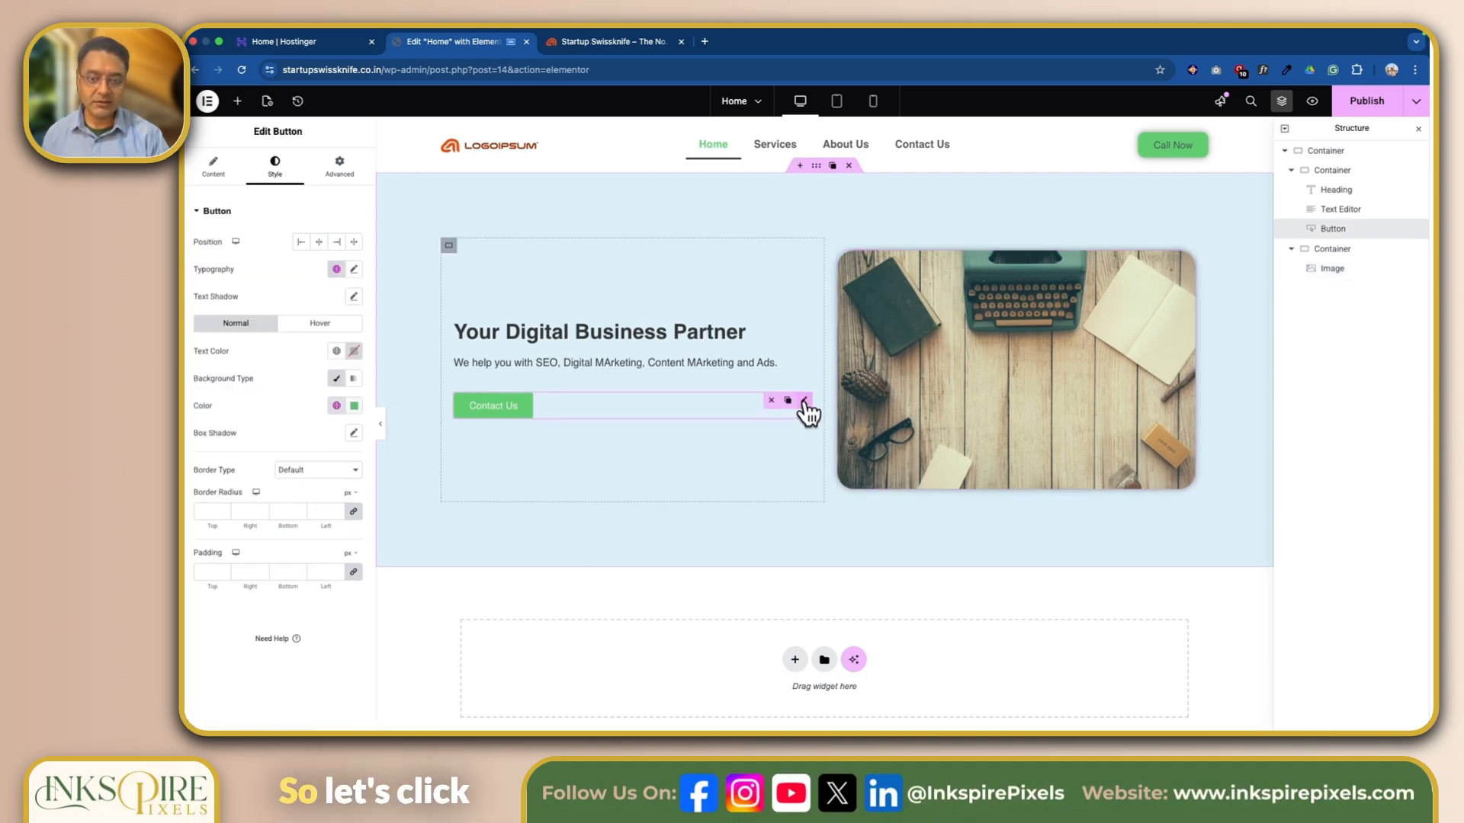
{"action": "left_click", "coordinate": [206, 511]}
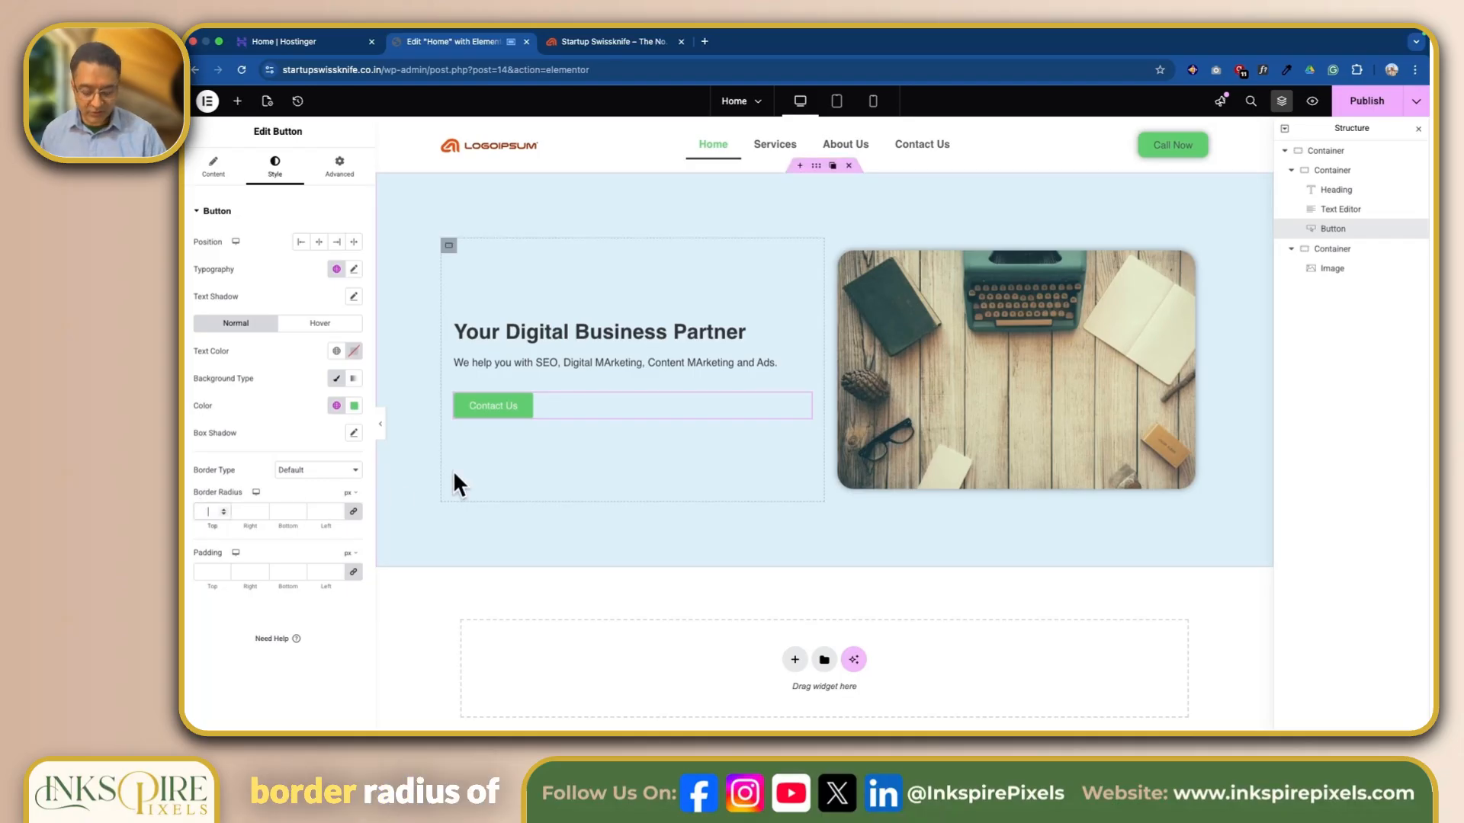
{"action": "type", "text": "15"}
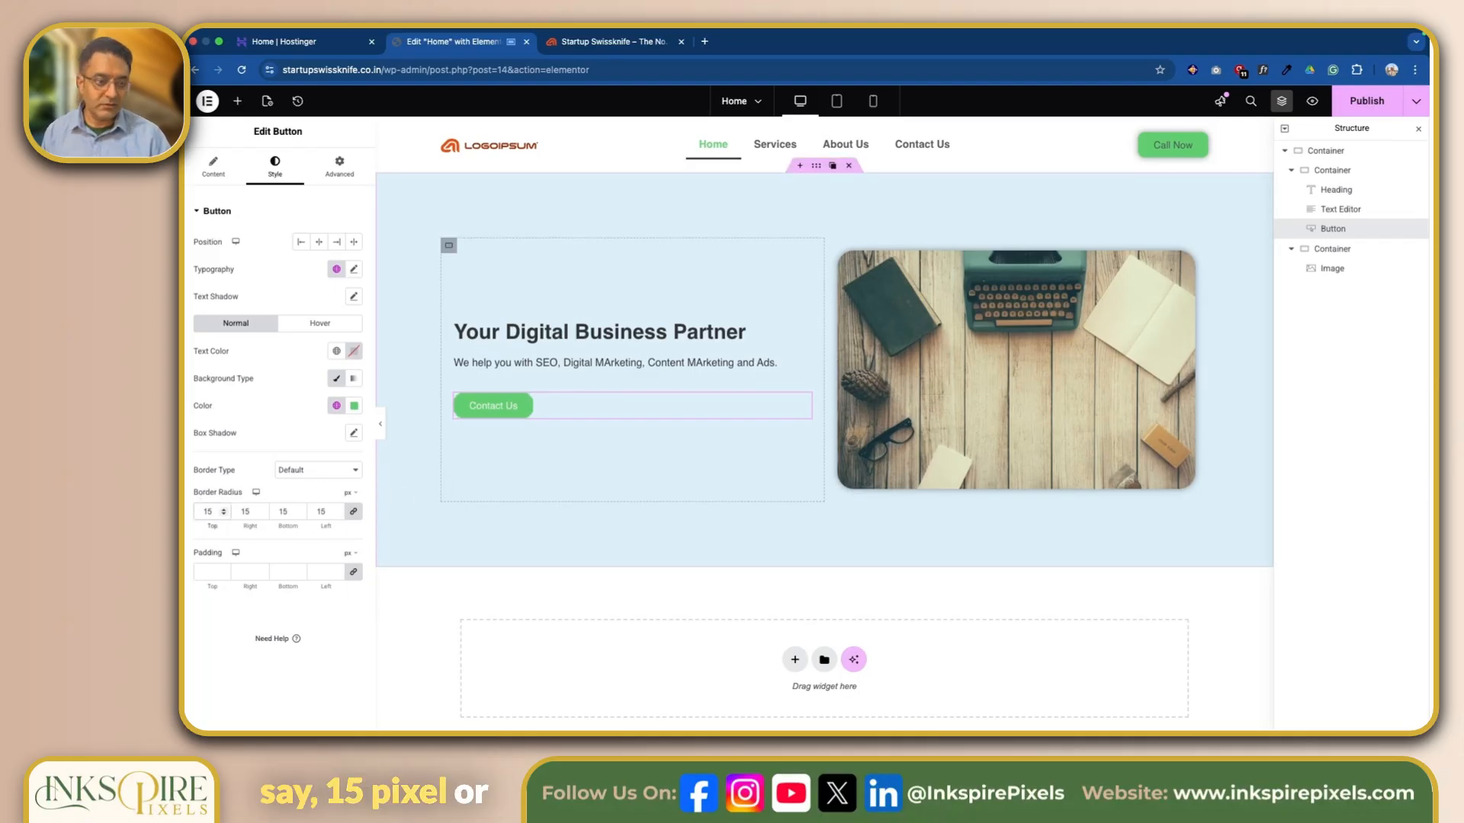
{"action": "key", "text": "BackSpace"}
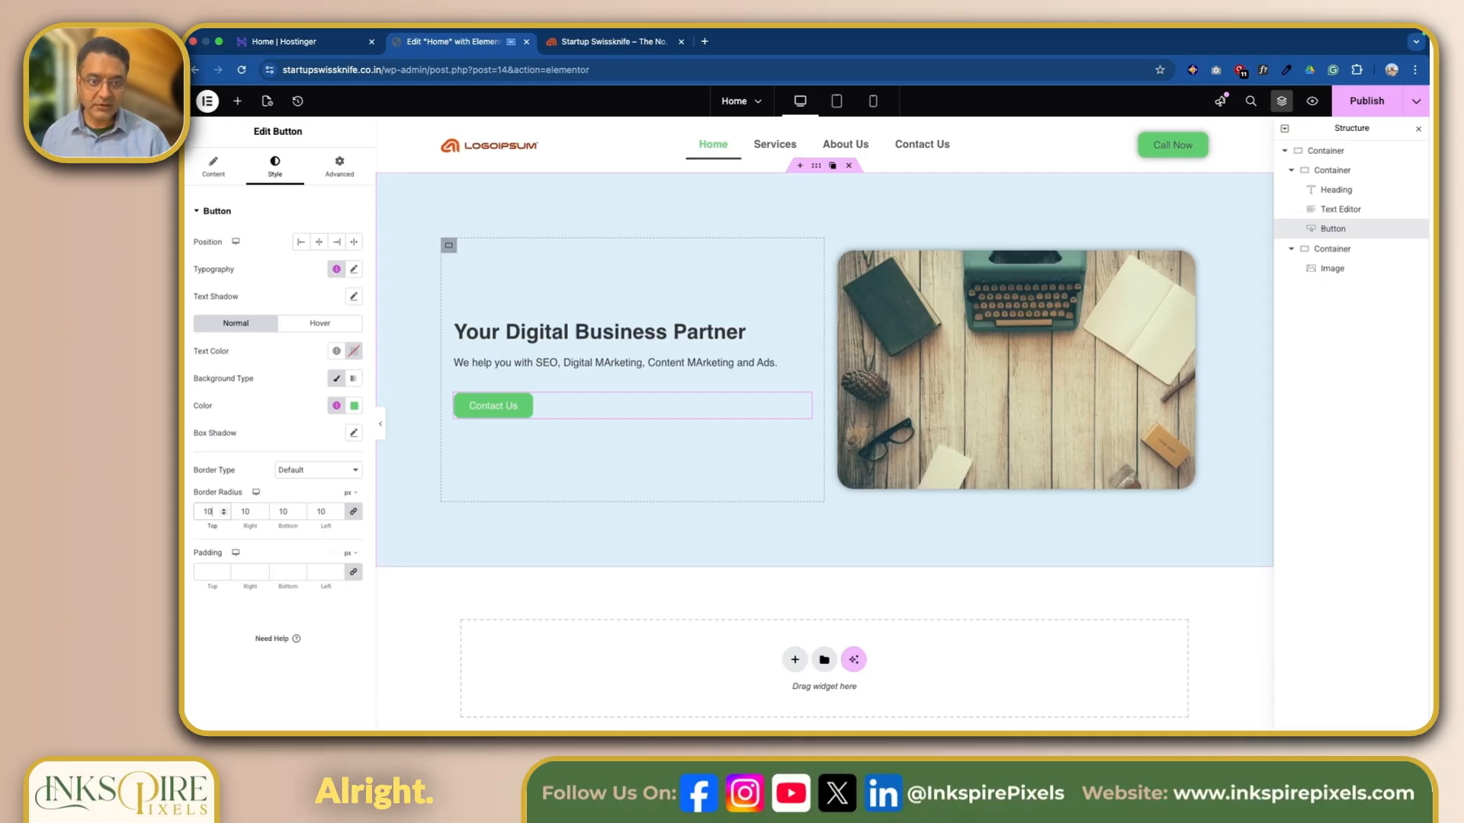
{"action": "left_click", "coordinate": [353, 434]}
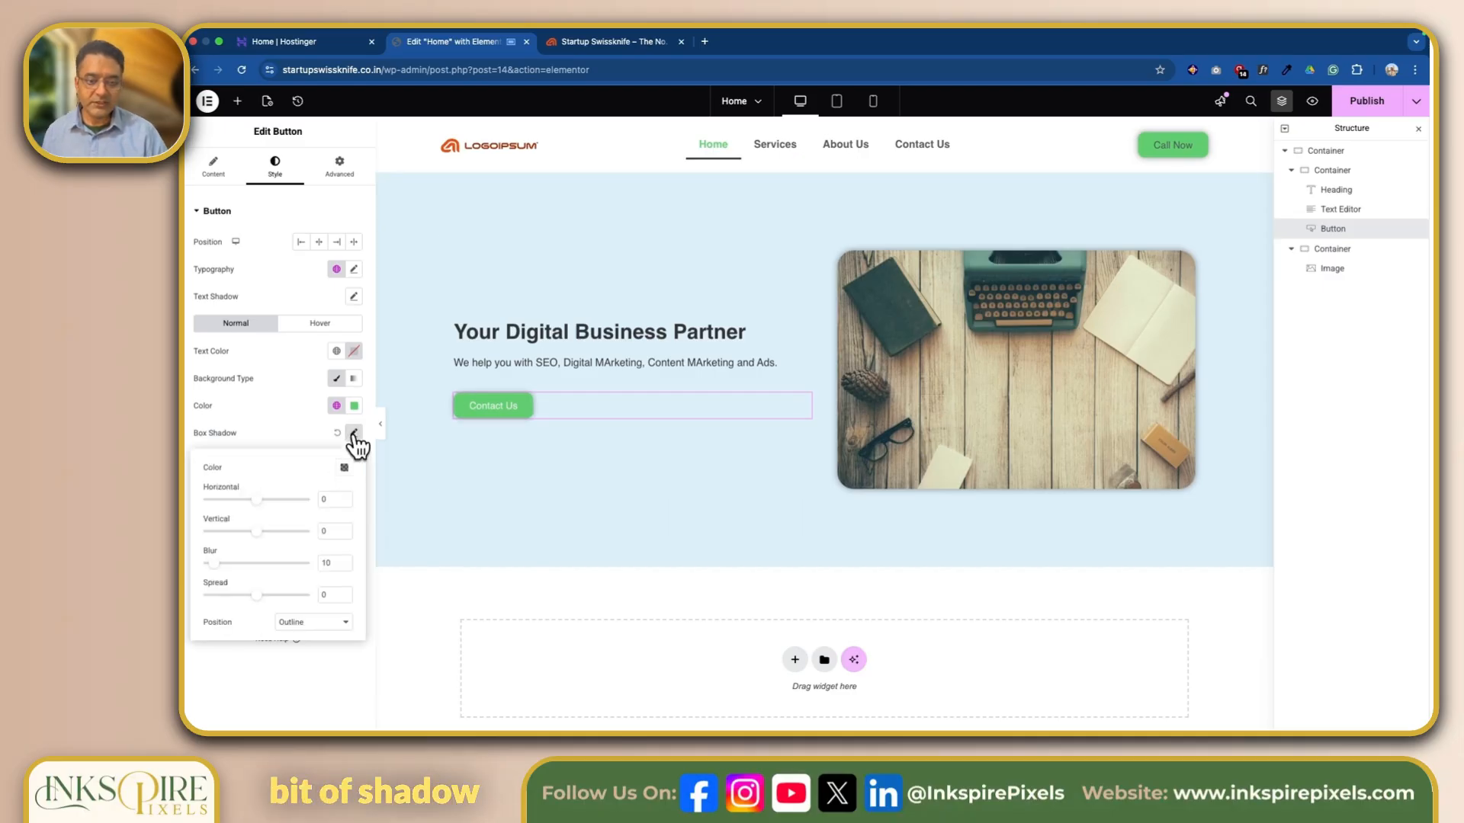
{"action": "left_click", "coordinate": [552, 586]}
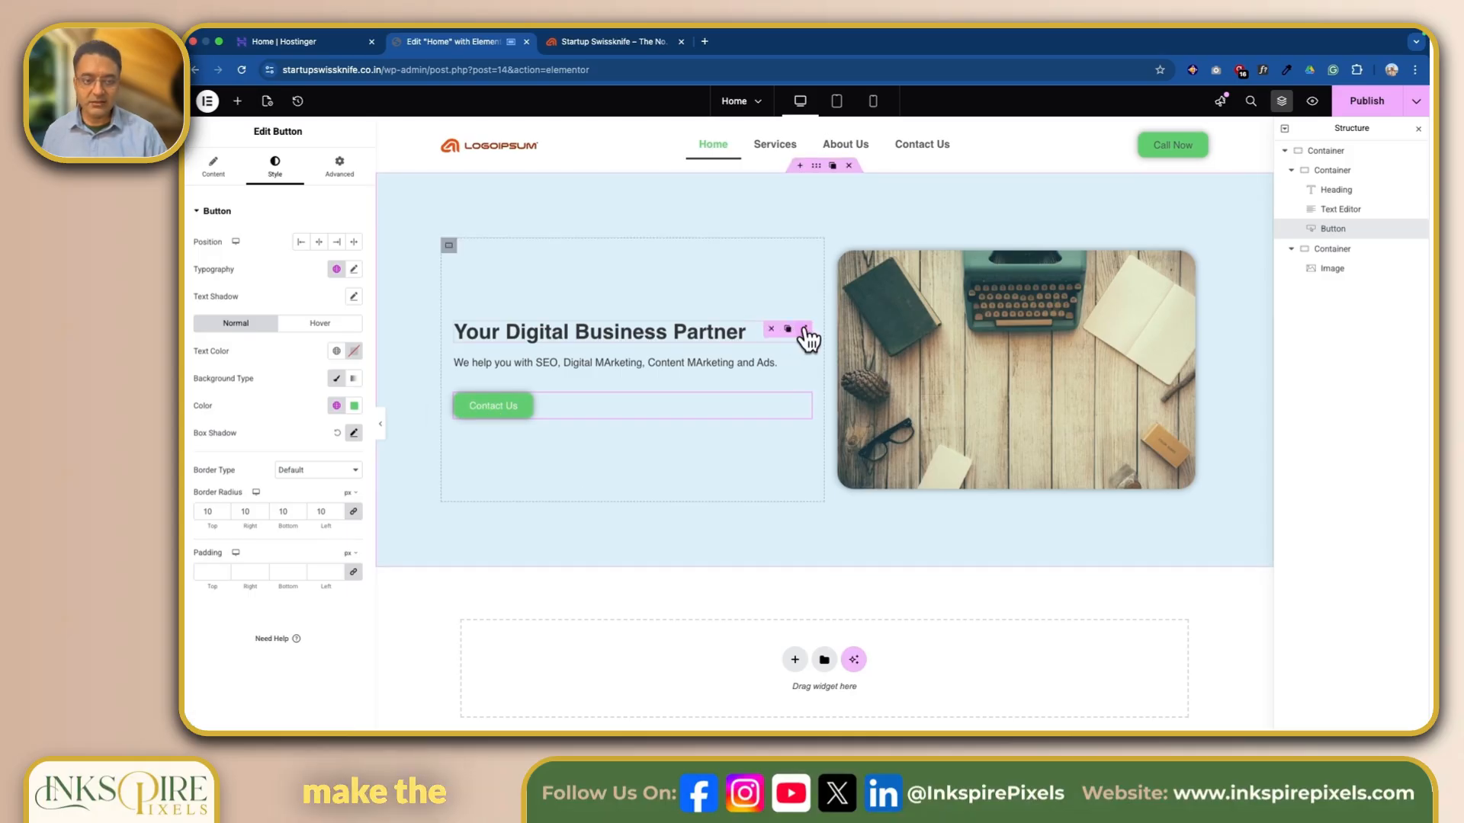
Set the font size of the "Your Digital Business Partner" heading to 90 px.
{"action": "left_click", "coordinate": [805, 330]}
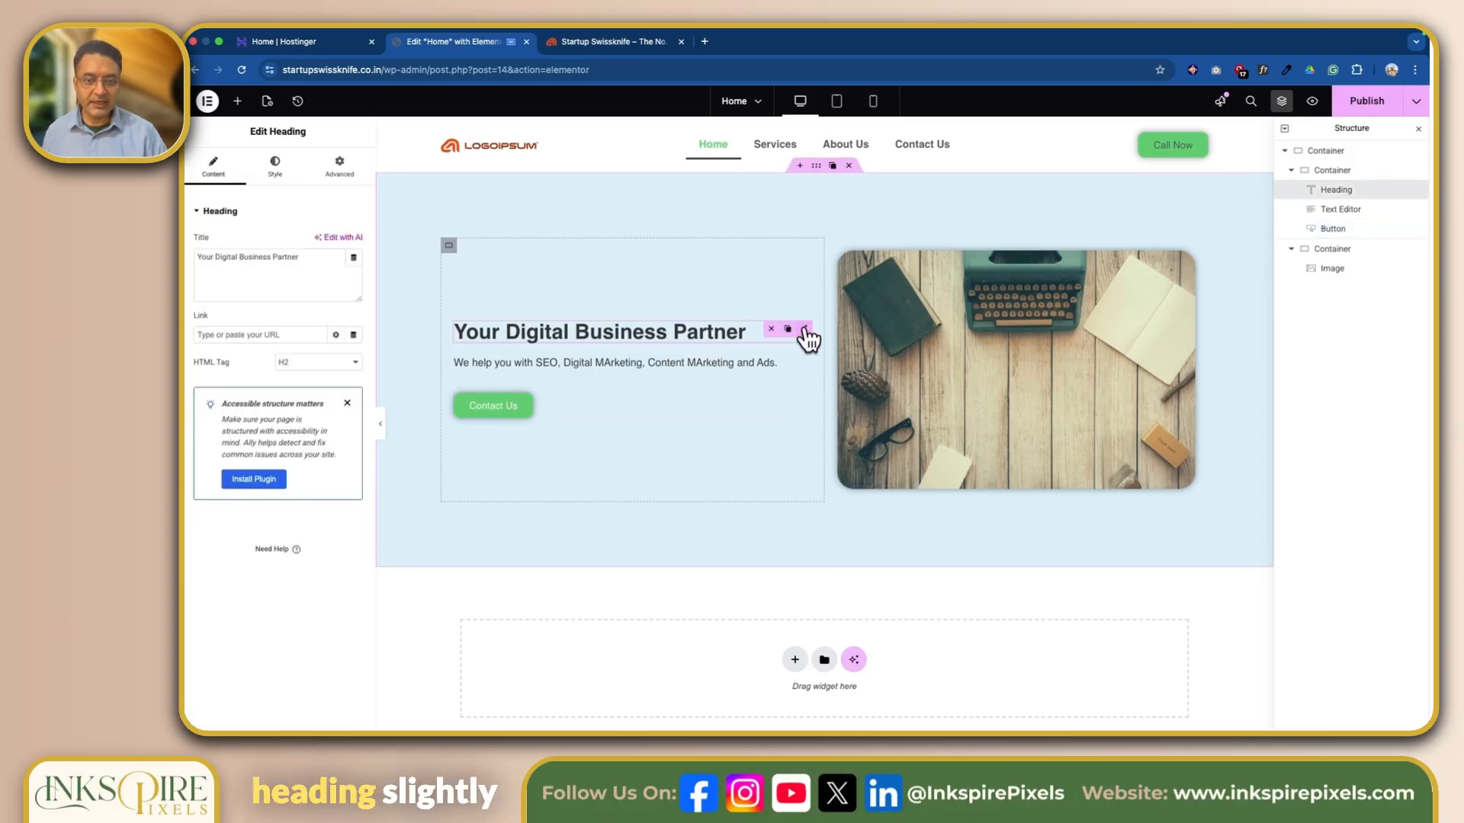
{"action": "left_click", "coordinate": [276, 166]}
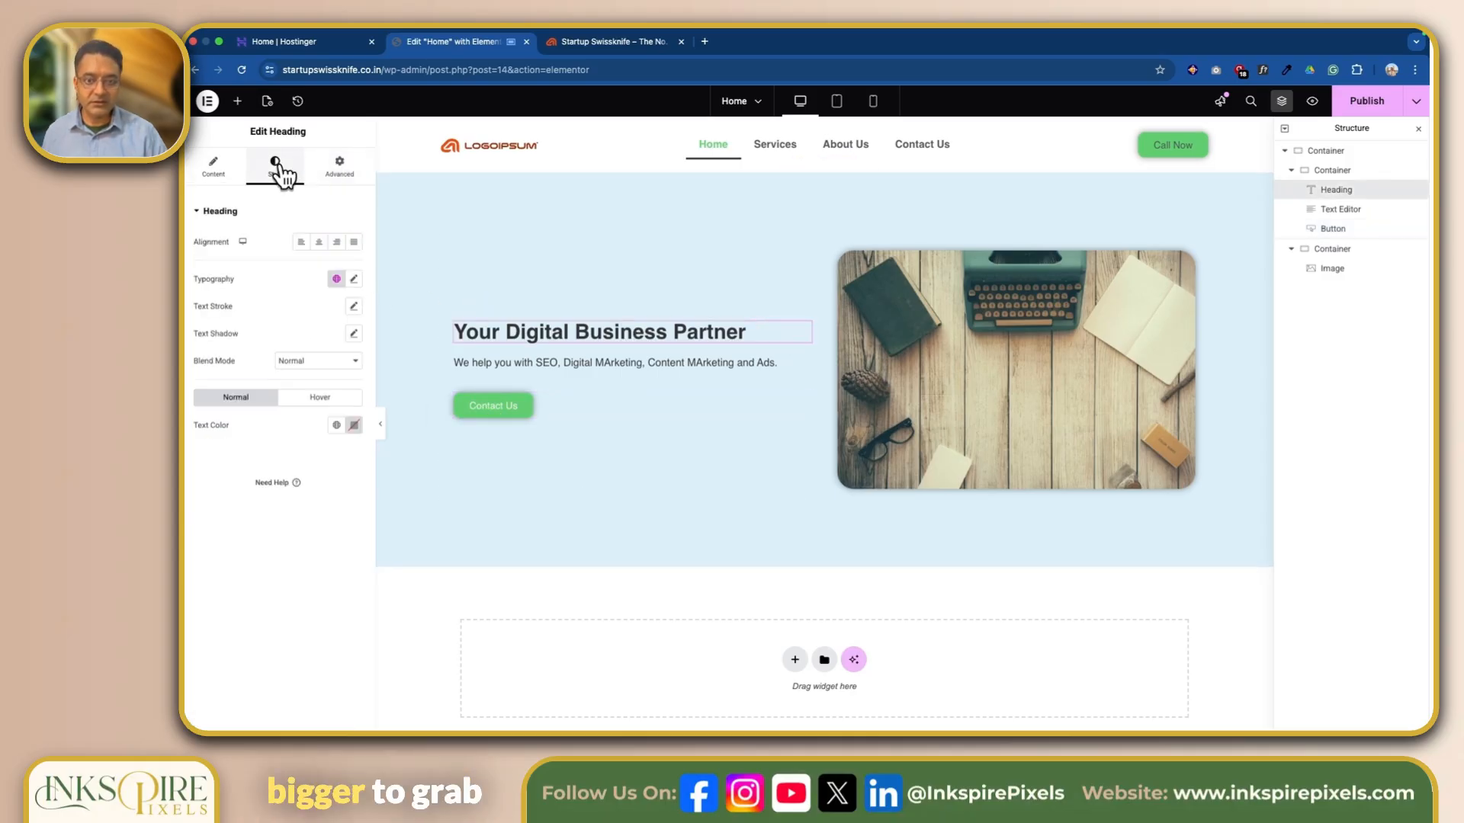
{"action": "left_click", "coordinate": [355, 280]}
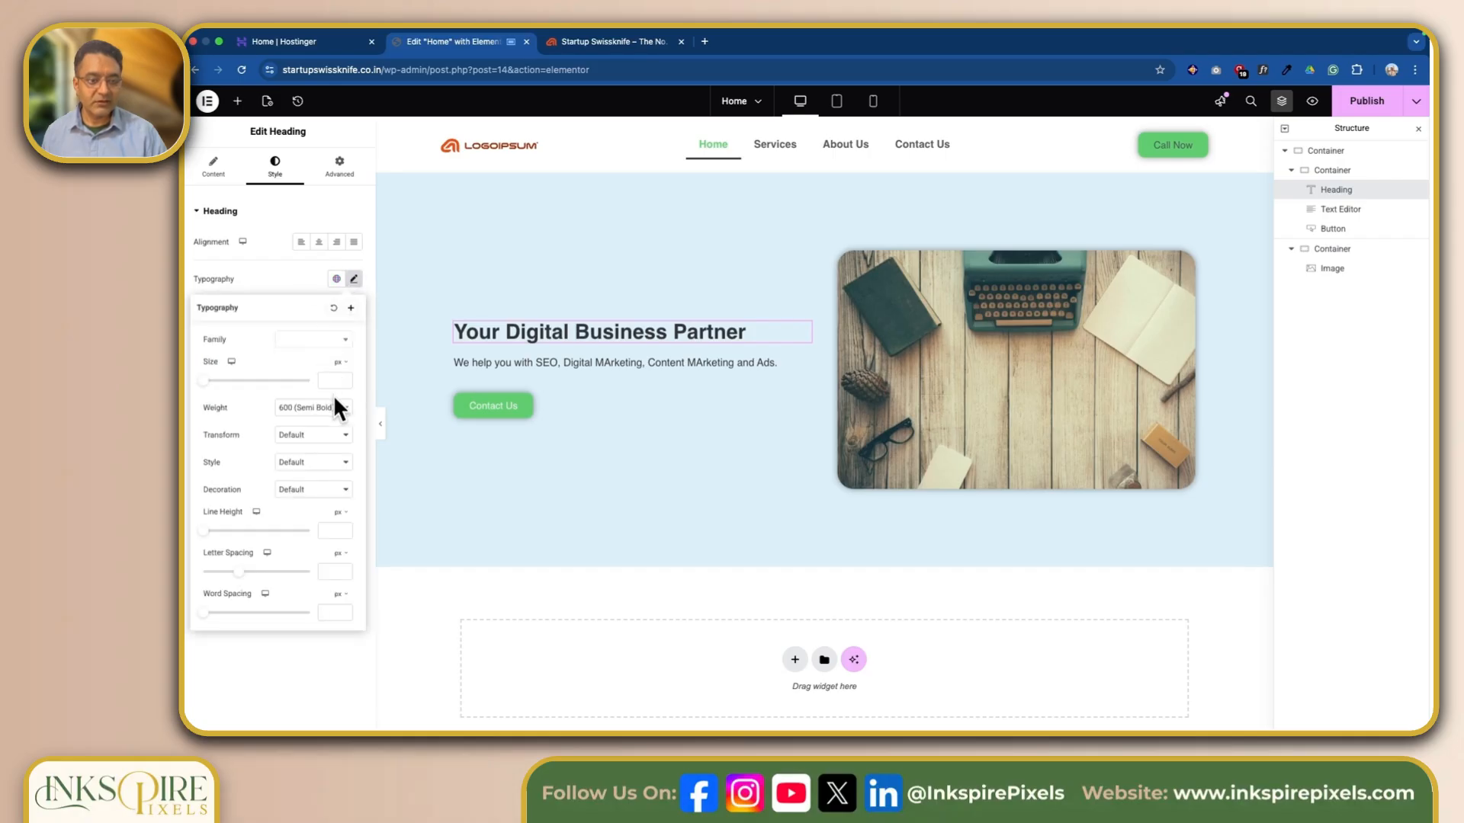
{"action": "left_click", "coordinate": [204, 381]}
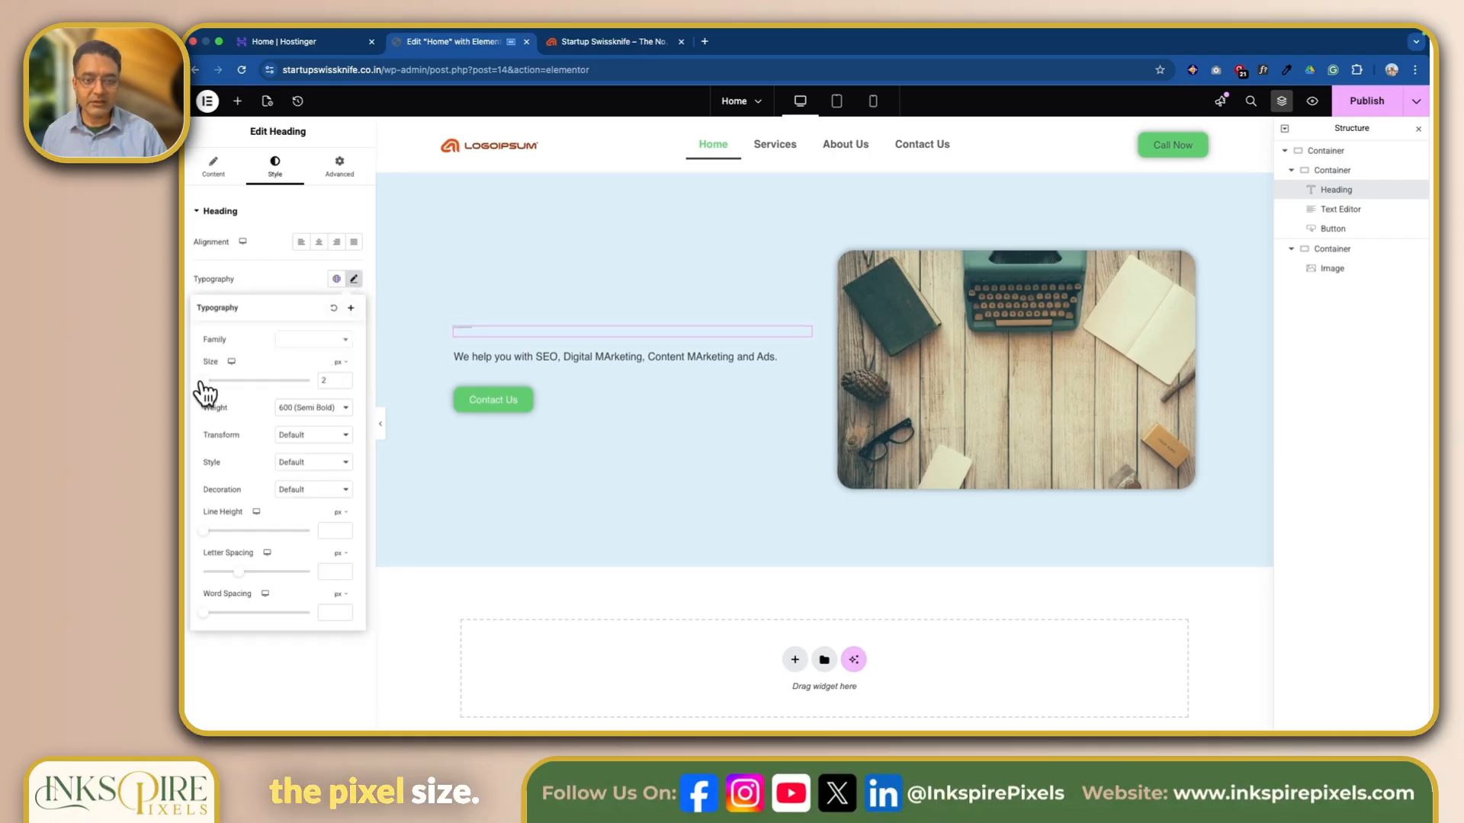
{"action": "left_click_drag", "start_coordinate": [204, 382], "coordinate": [251, 380]}
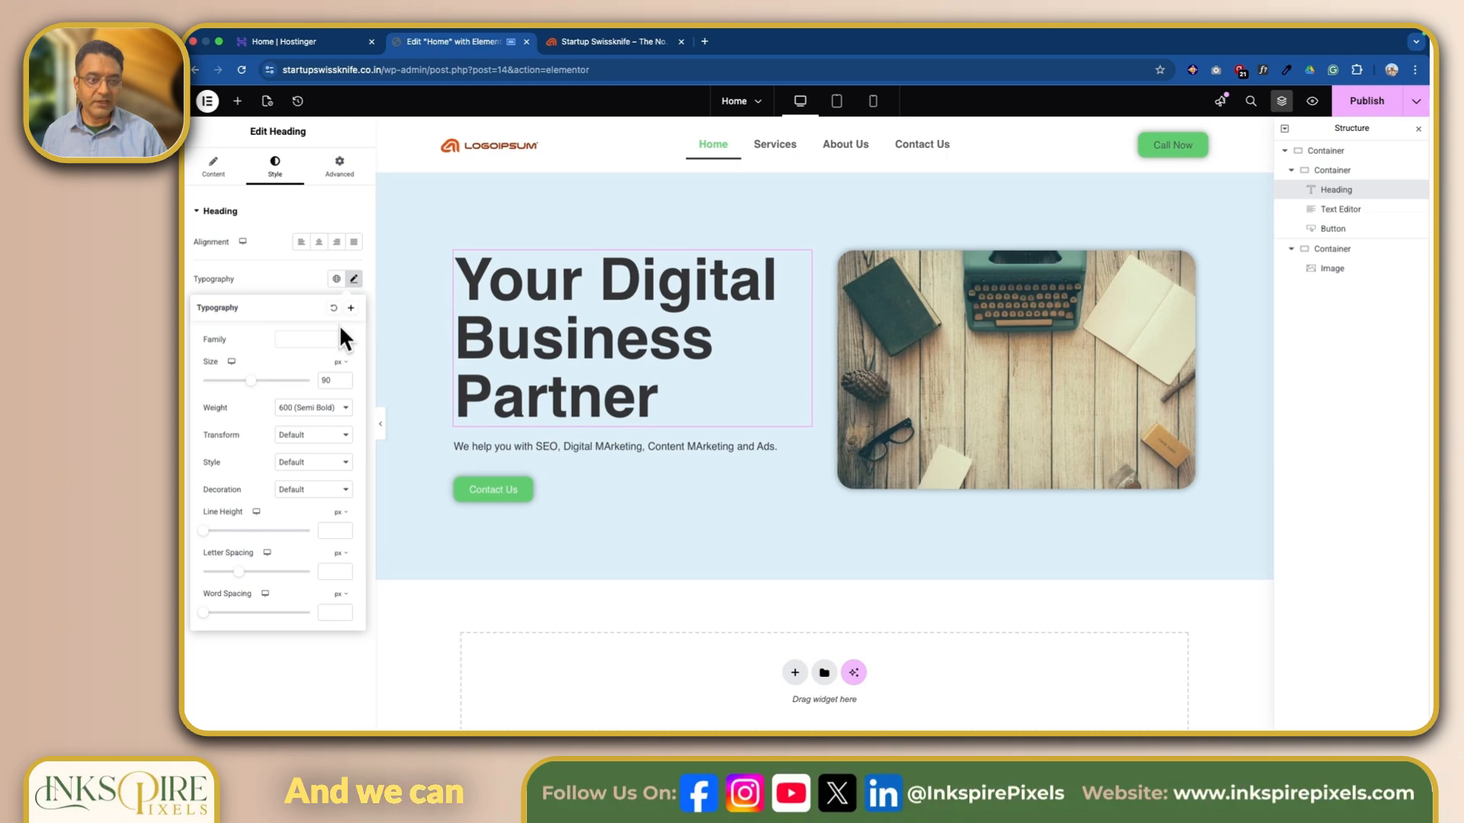
{"action": "left_click", "coordinate": [276, 277]}
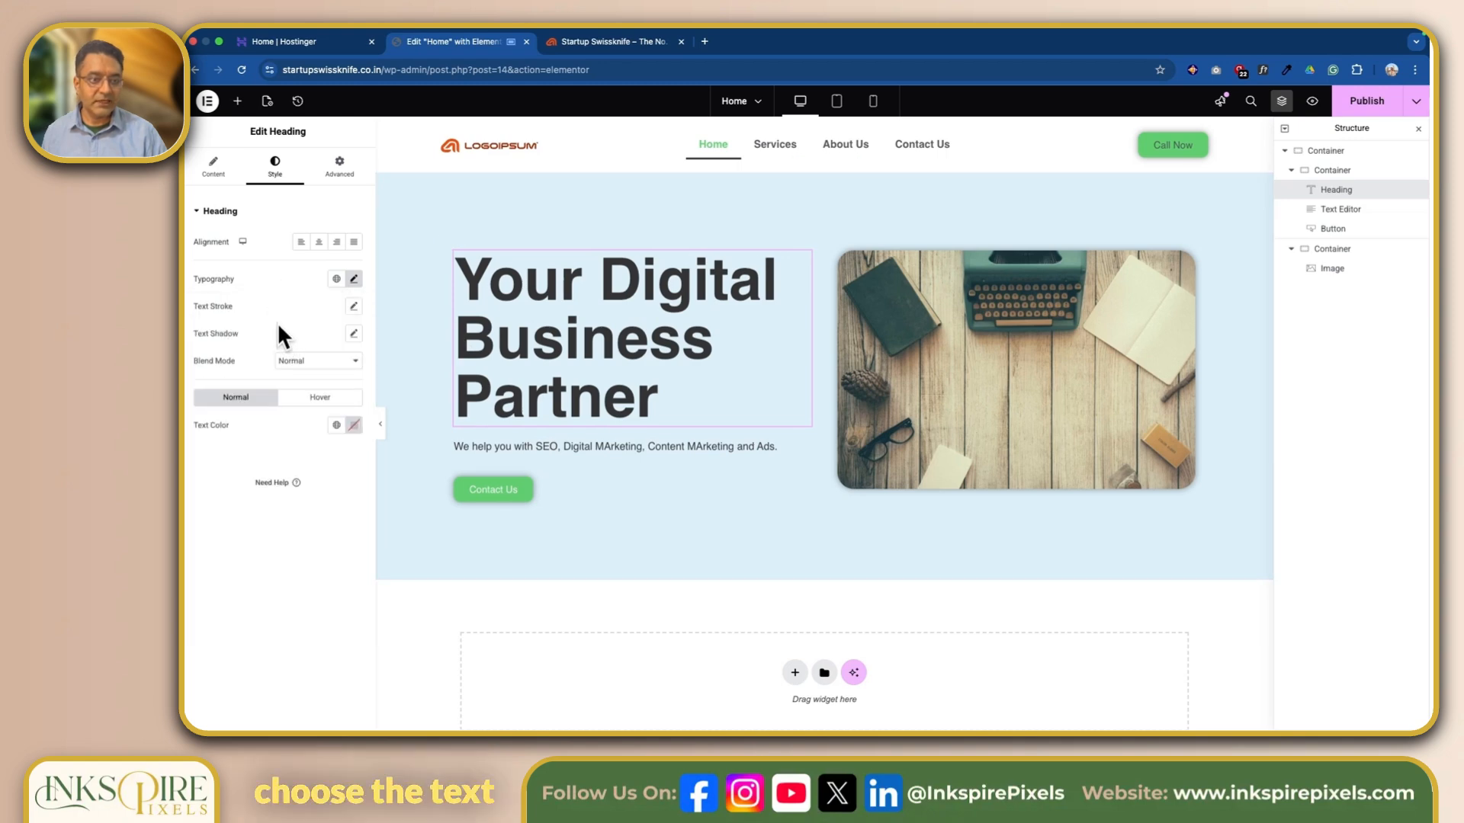
Try the global Primary color on the heading text, and settle on the global Secondary color.
{"action": "left_click", "coordinate": [336, 425]}
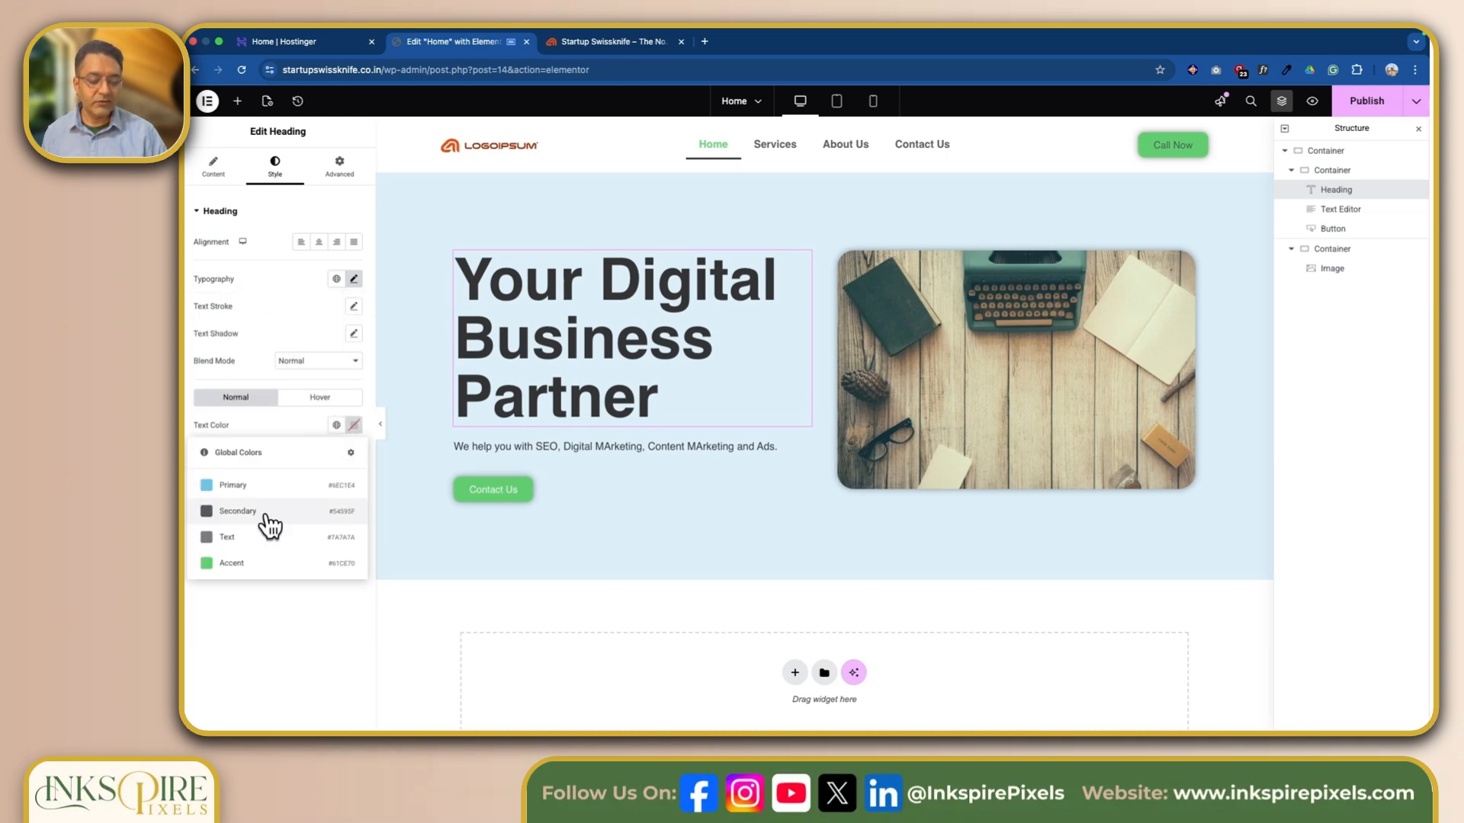
{"action": "left_click", "coordinate": [259, 485]}
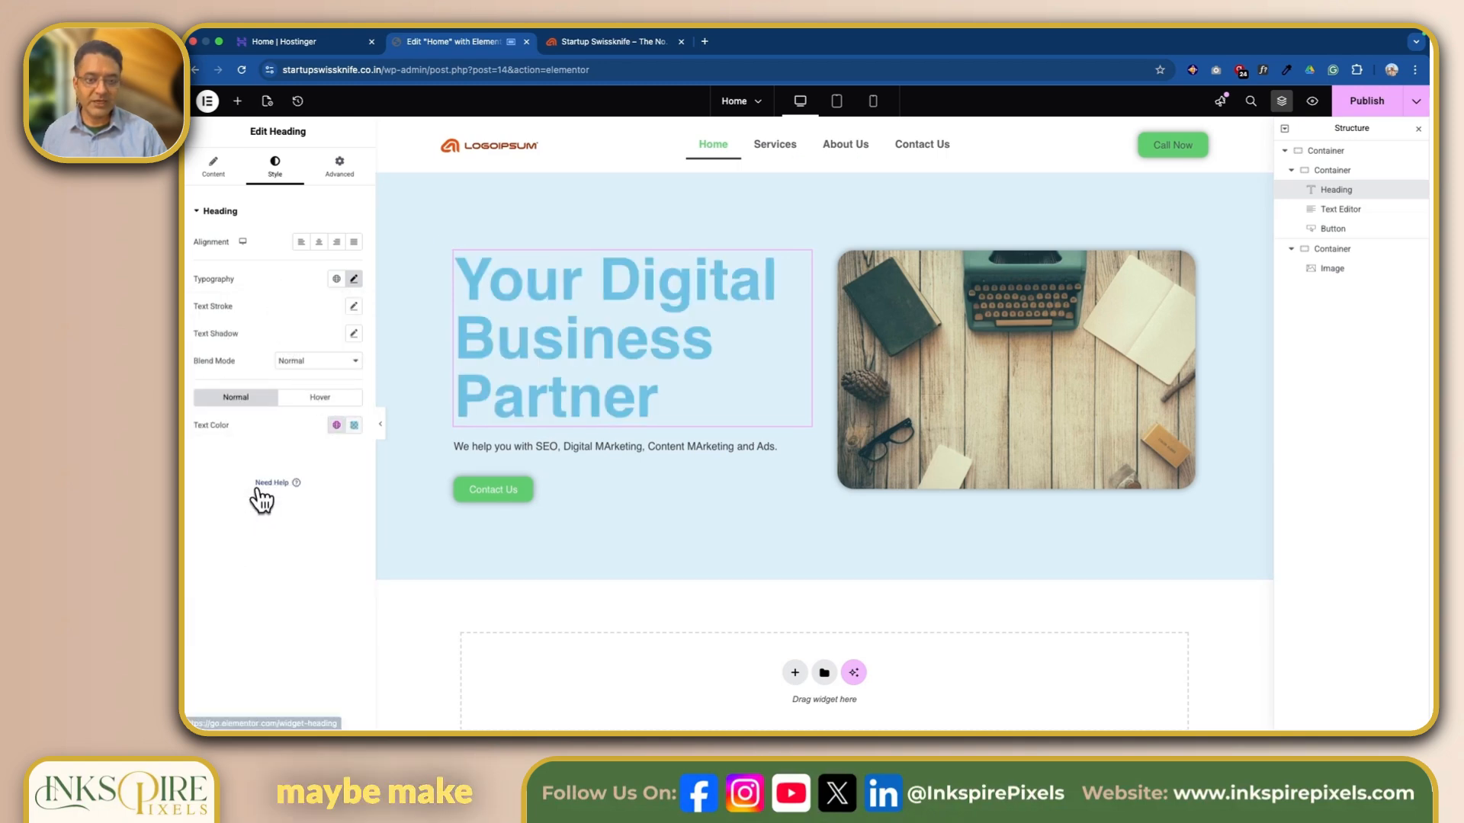
{"action": "left_click", "coordinate": [336, 425]}
{"action": "left_click", "coordinate": [308, 513]}
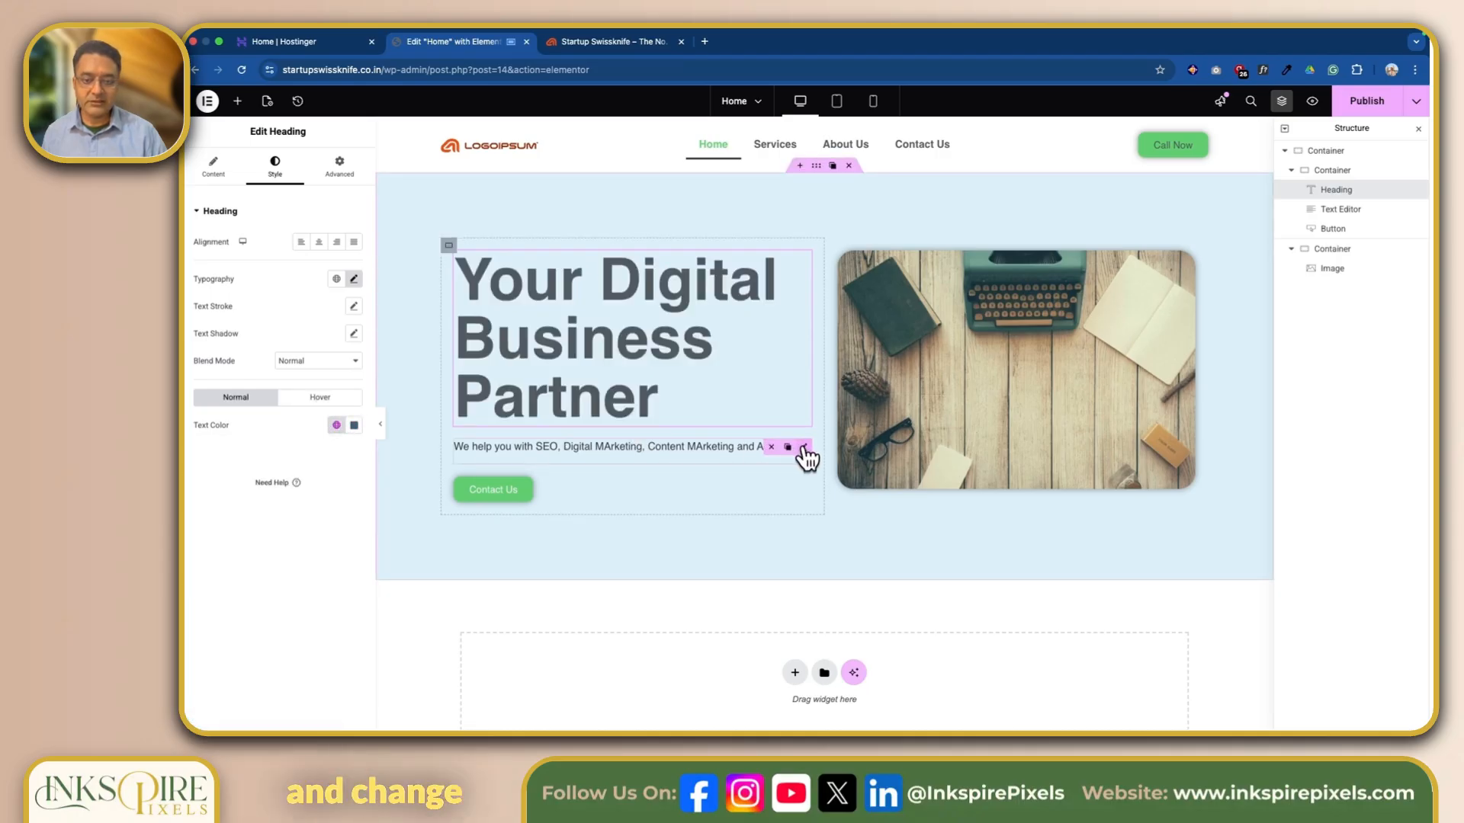
Style the paragraph under the heading with the global Text color and a font size of 16 px.
{"action": "left_click", "coordinate": [803, 449]}
{"action": "left_click", "coordinate": [274, 166]}
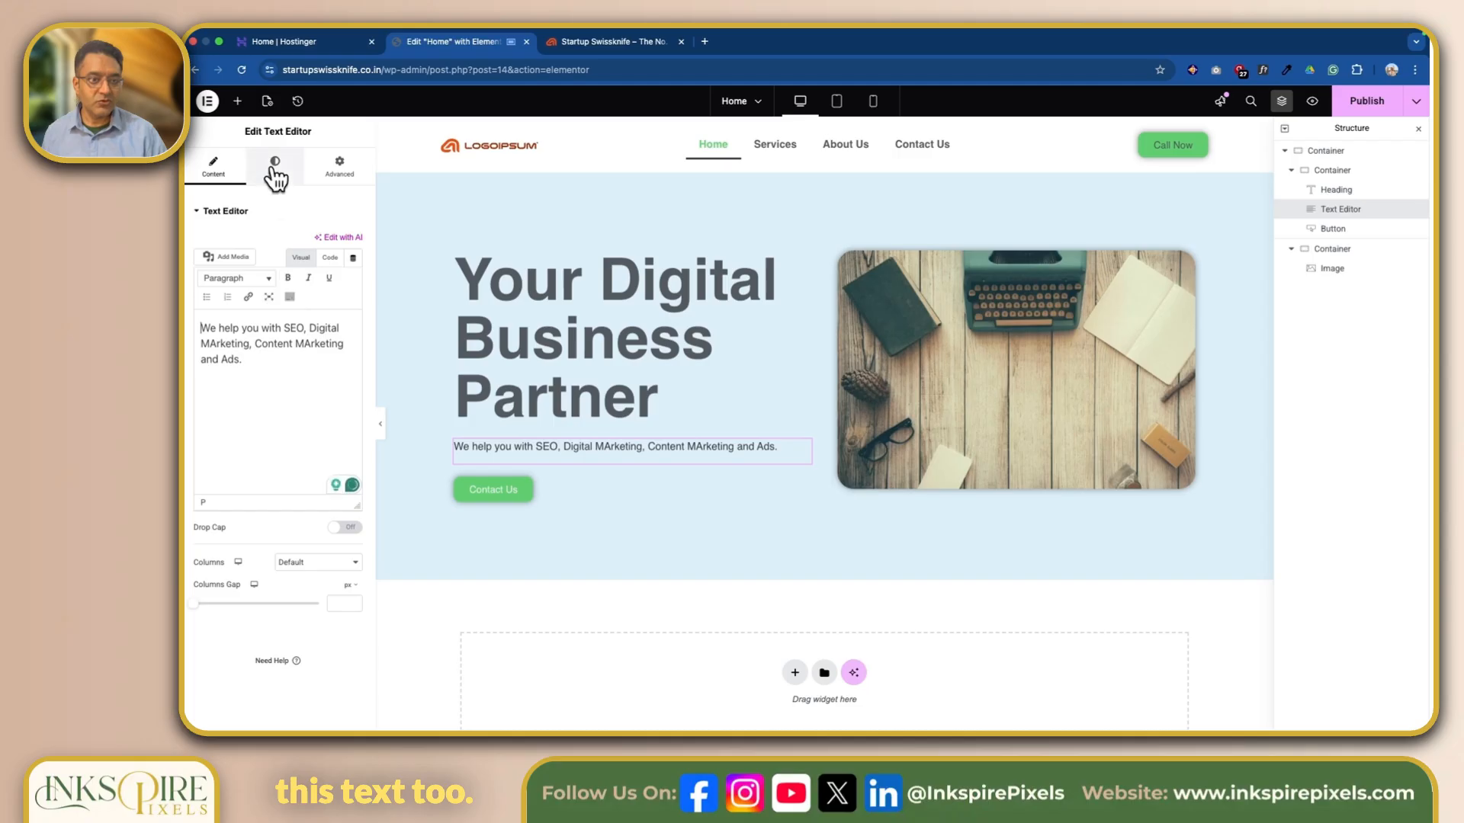
{"action": "left_click", "coordinate": [336, 411]}
{"action": "left_click", "coordinate": [280, 525]}
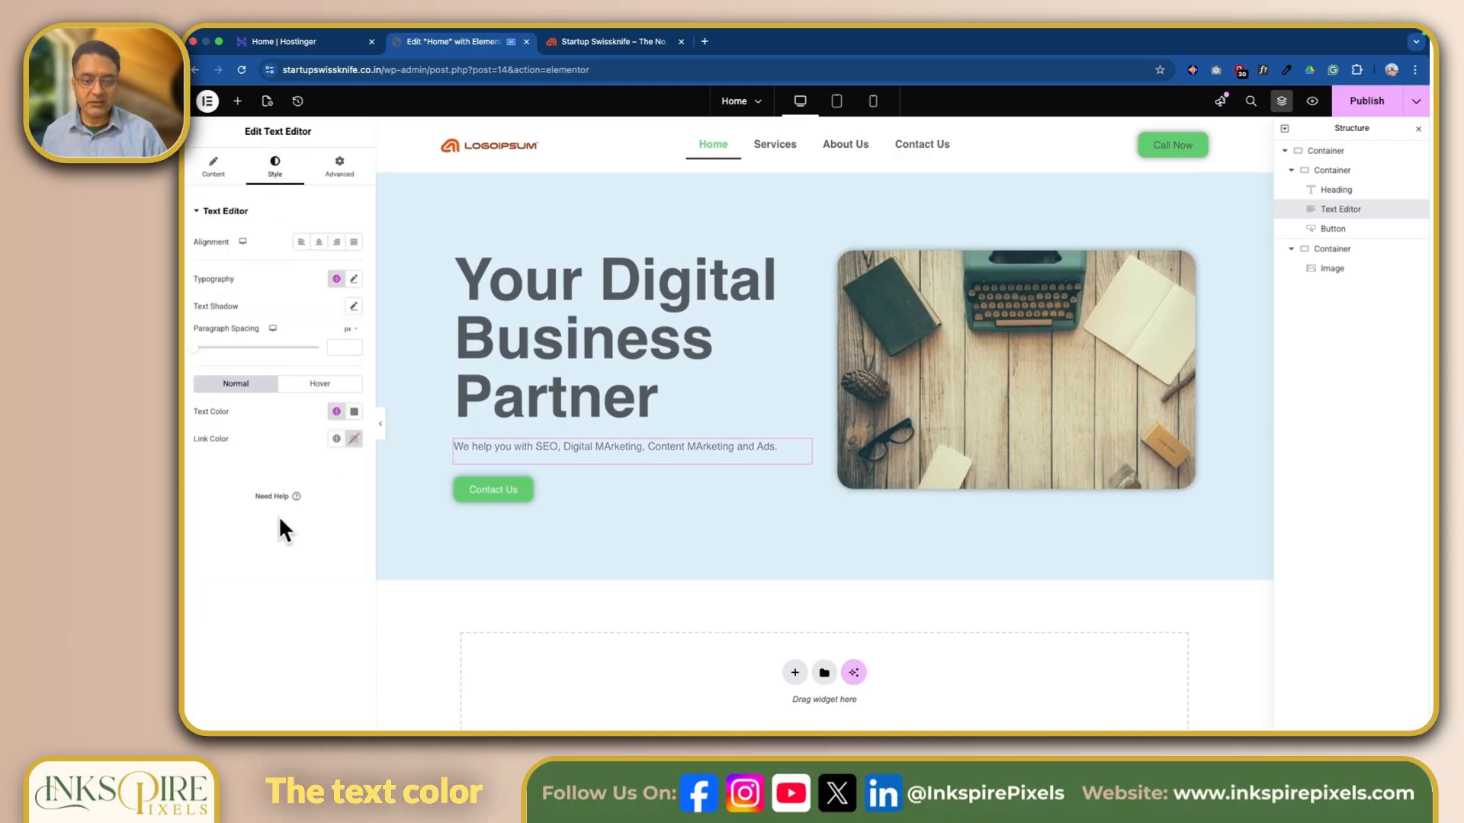
{"action": "left_click", "coordinate": [354, 279]}
{"action": "left_click_drag", "start_coordinate": [204, 380], "coordinate": [216, 394]}
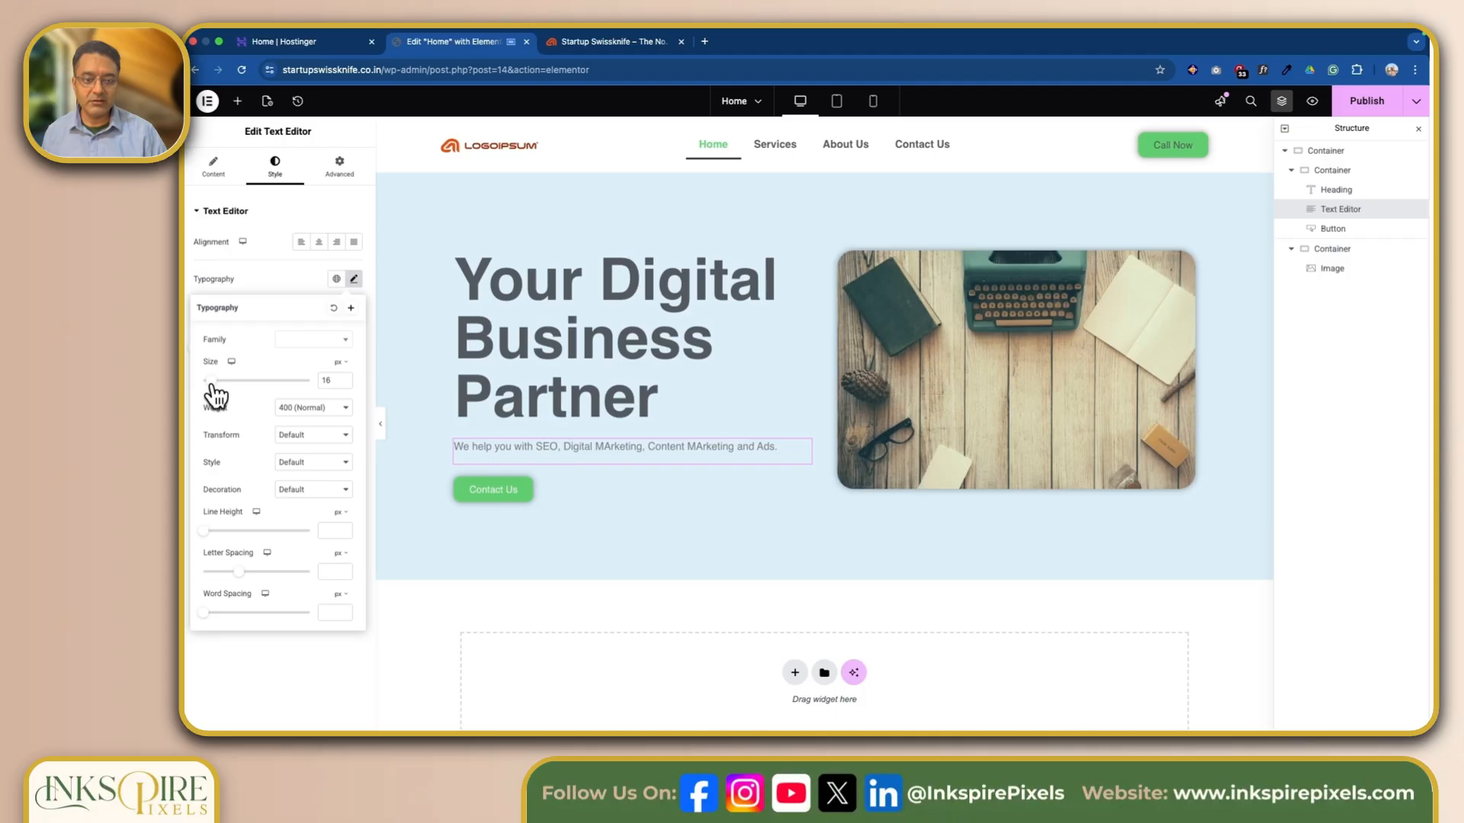
{"action": "left_click", "coordinate": [510, 543]}
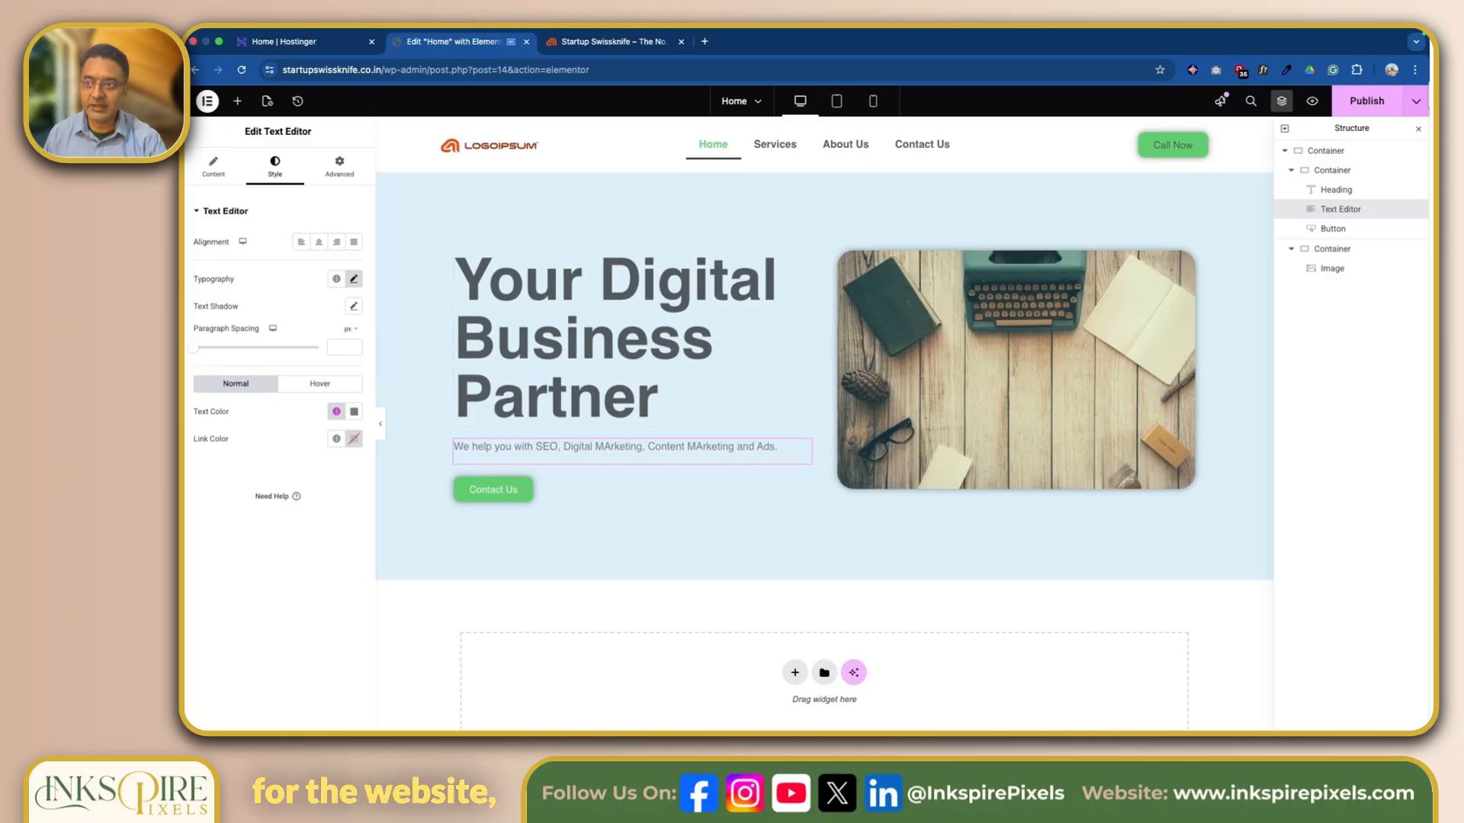
Publish the Home page and exit the Elementor editor to the WordPress dashboard.
{"action": "left_click", "coordinate": [1372, 105]}
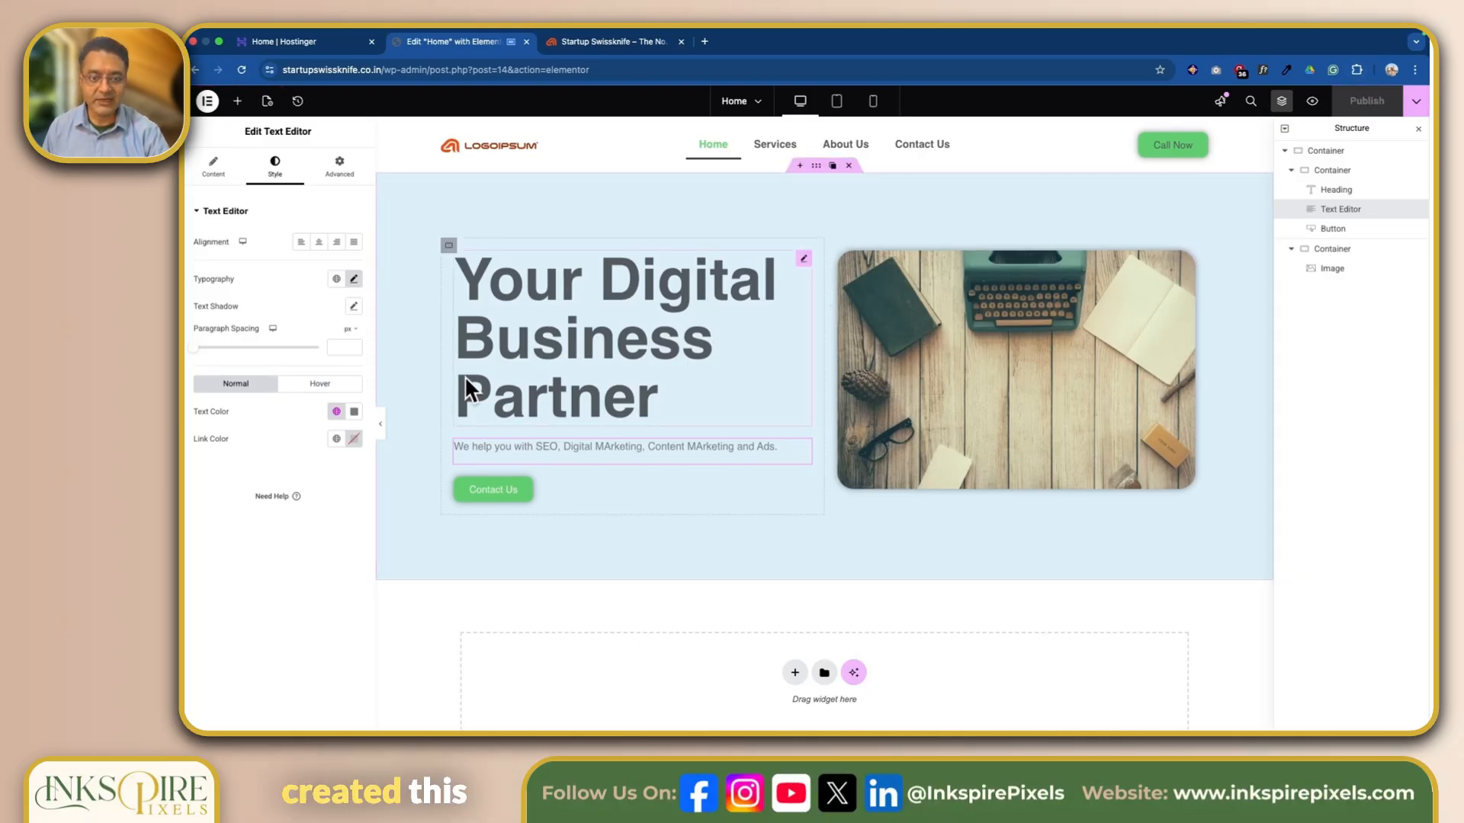
{"action": "scroll", "coordinate": [758, 596], "scroll_direction": "down", "scroll_amount": 1}
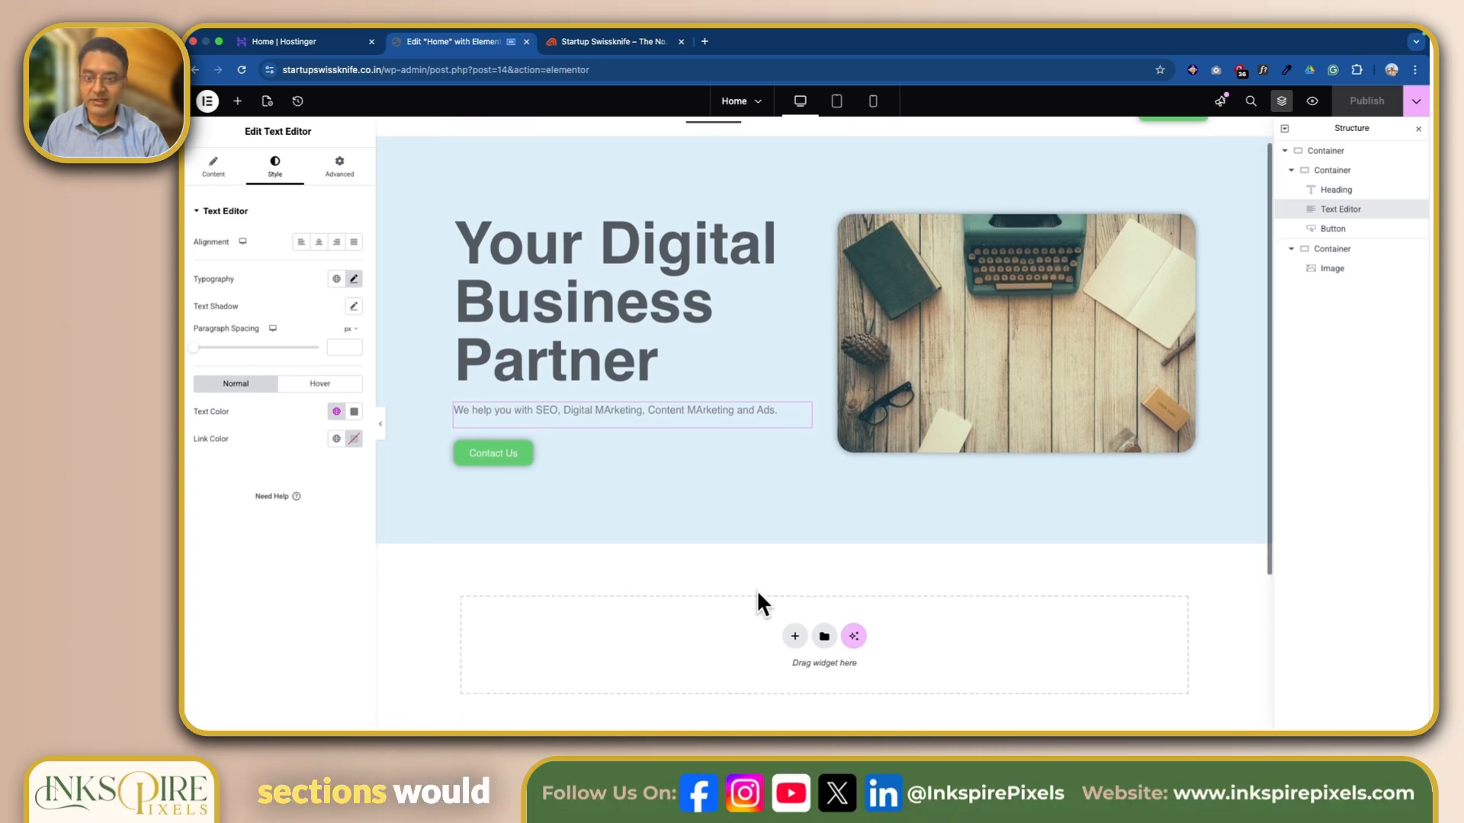
{"action": "scroll", "coordinate": [756, 588], "scroll_direction": "down", "scroll_amount": 4}
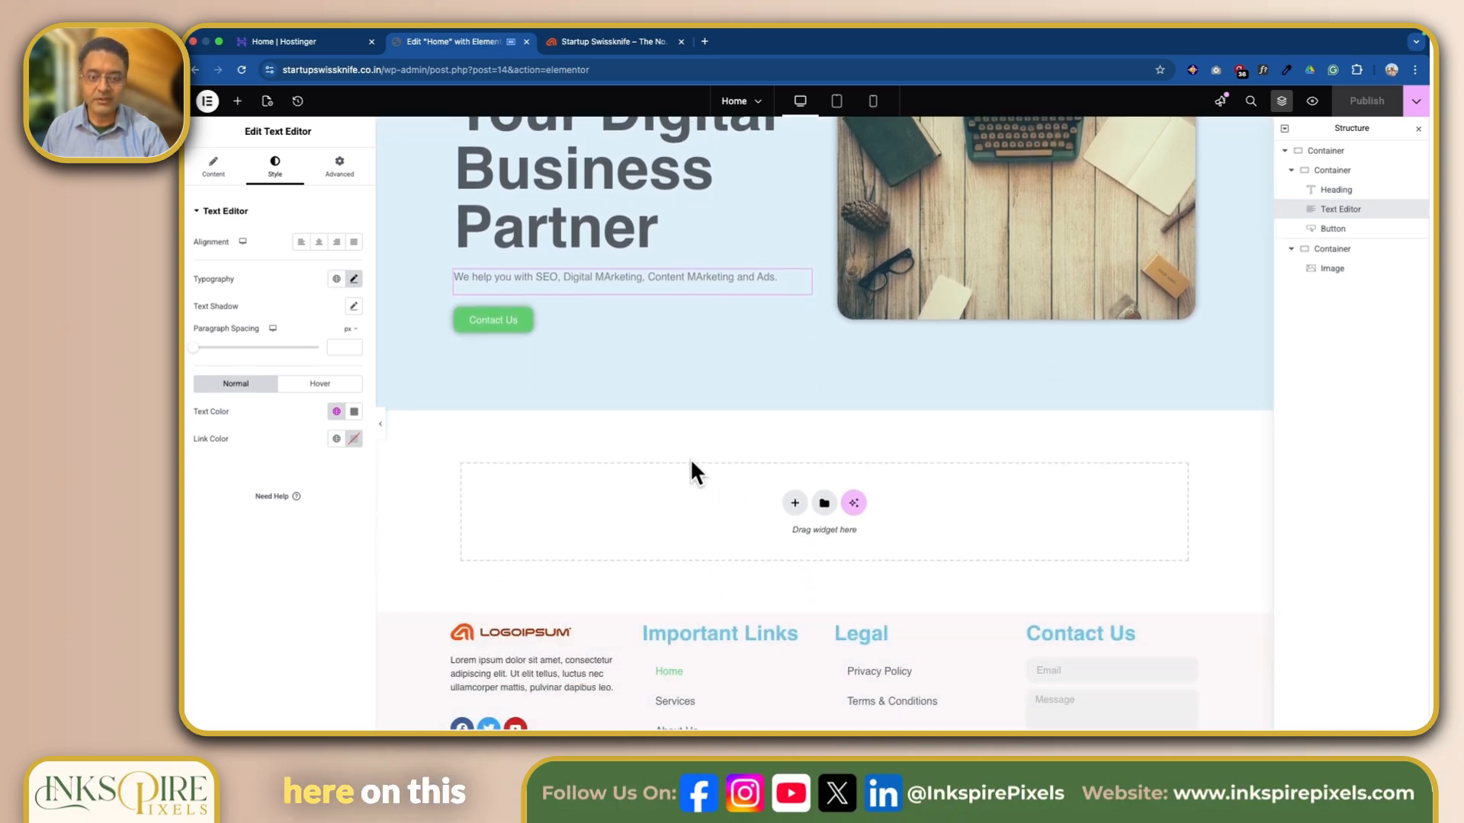
{"action": "scroll", "coordinate": [672, 476], "scroll_direction": "up", "scroll_amount": 5}
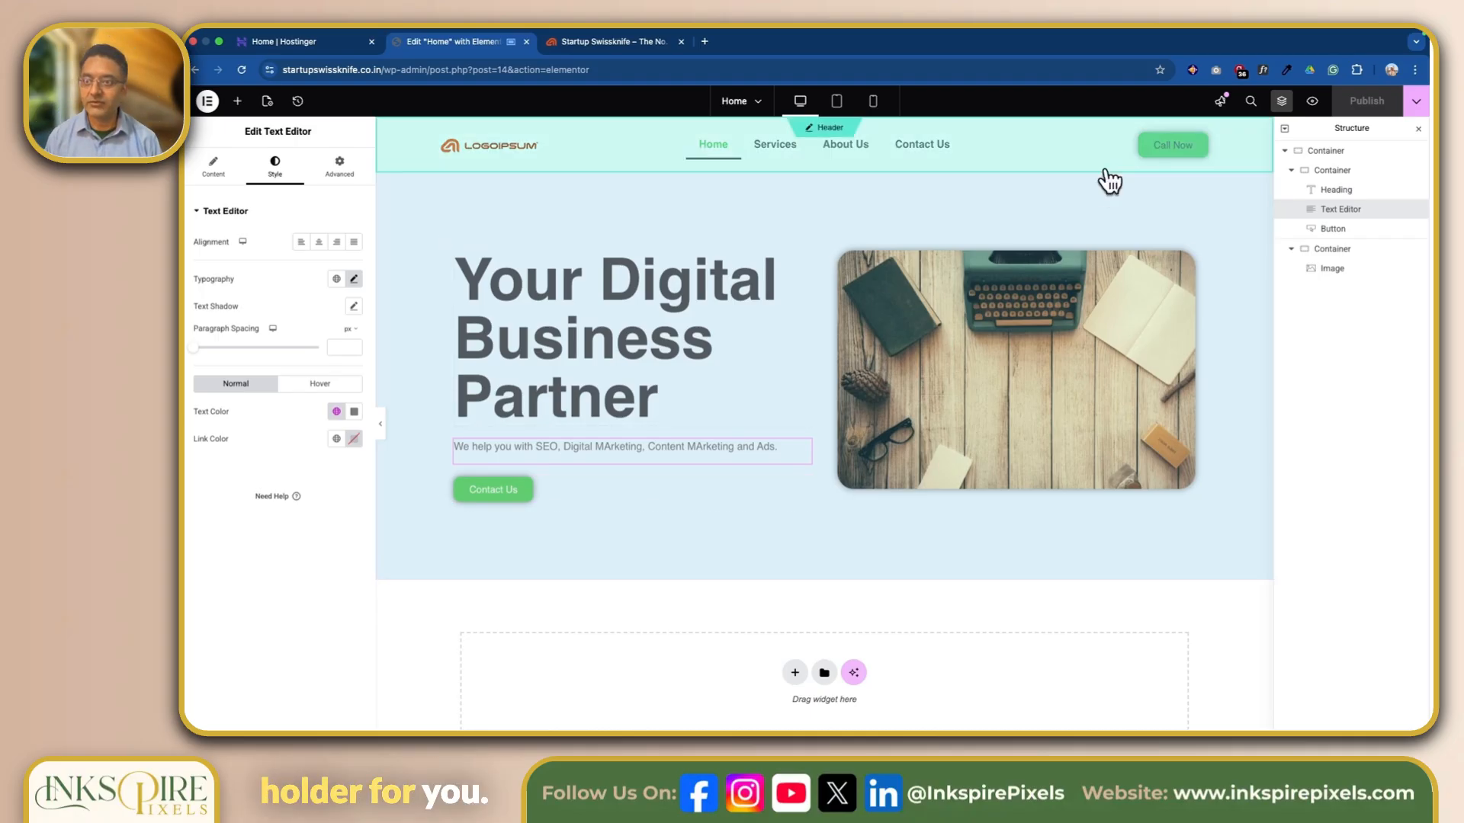
{"action": "left_click", "coordinate": [206, 100]}
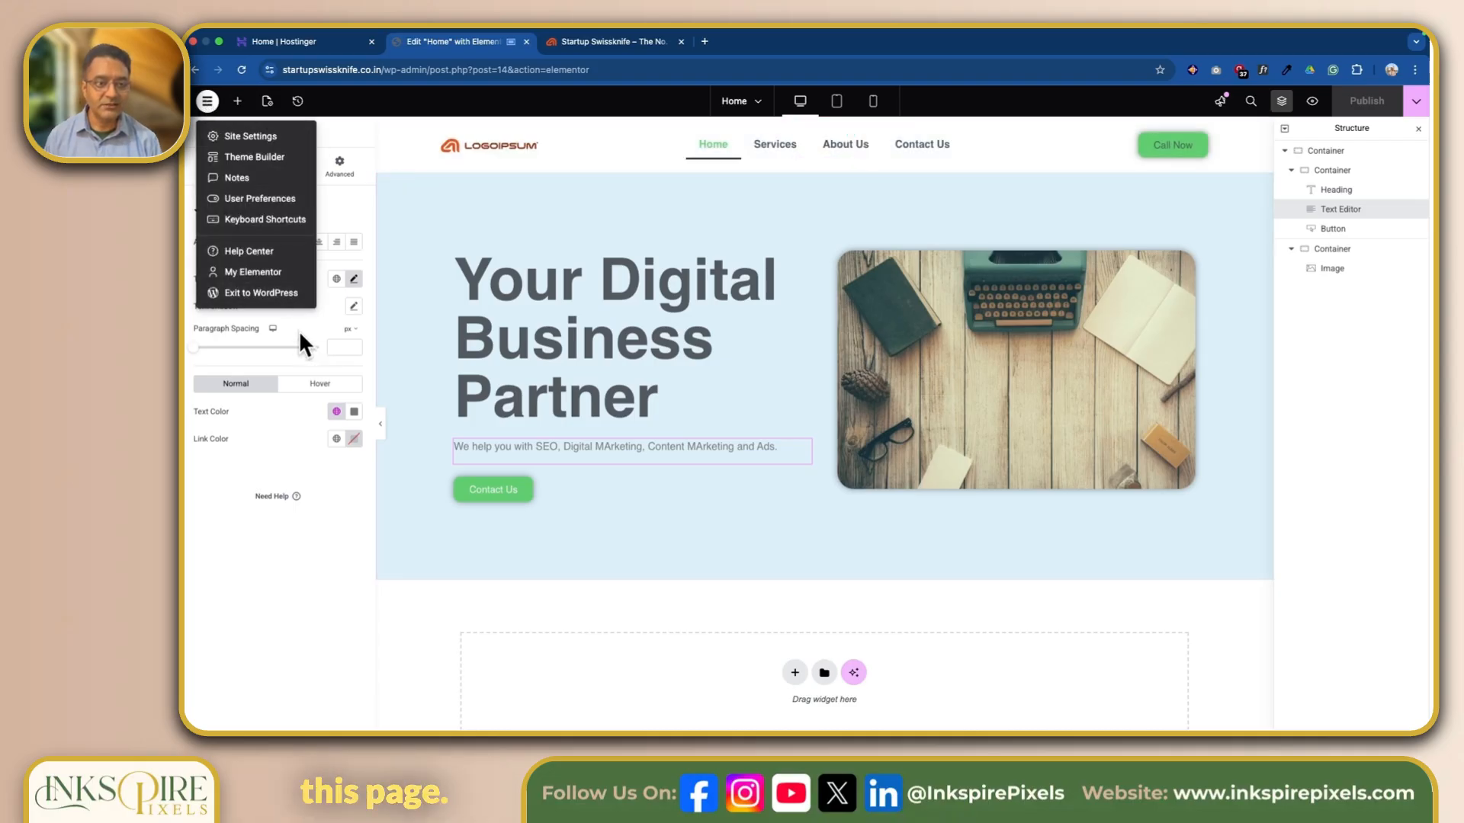
{"action": "left_click", "coordinate": [270, 293]}
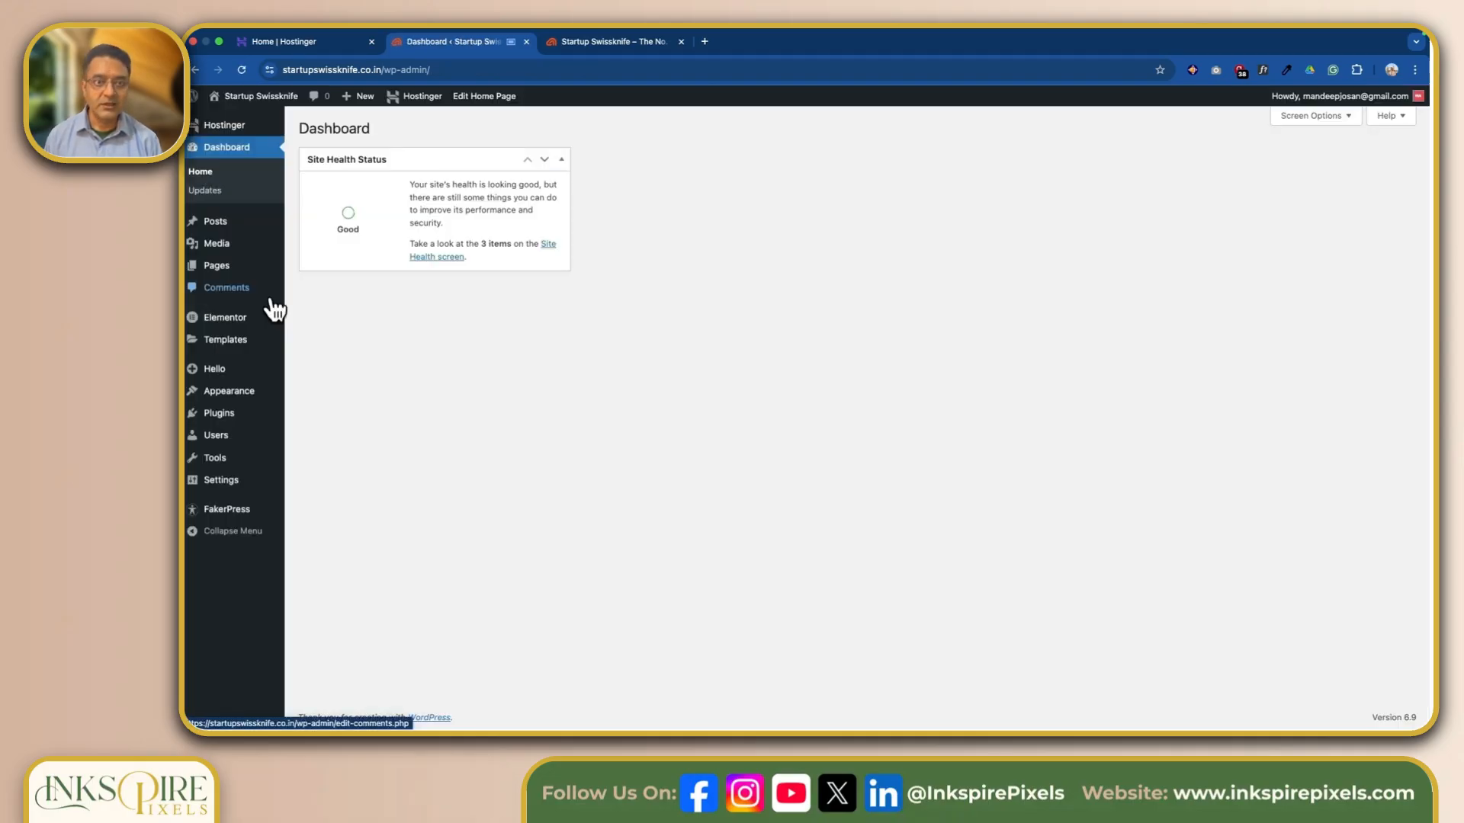
Reload the live site's home page and review the published hero section between the header and footer.
{"action": "left_click", "coordinate": [617, 47]}
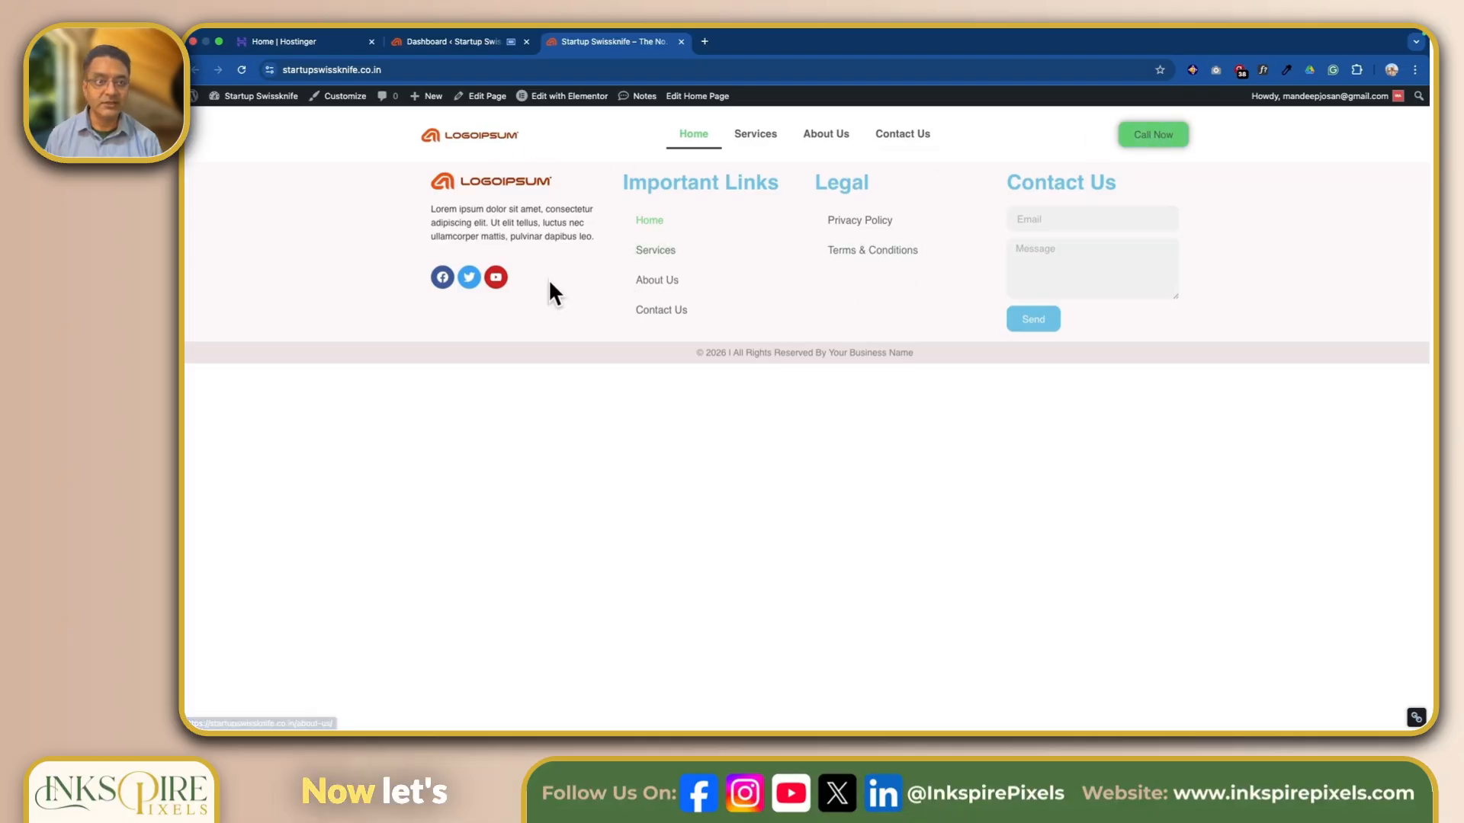
{"action": "left_click", "coordinate": [239, 70]}
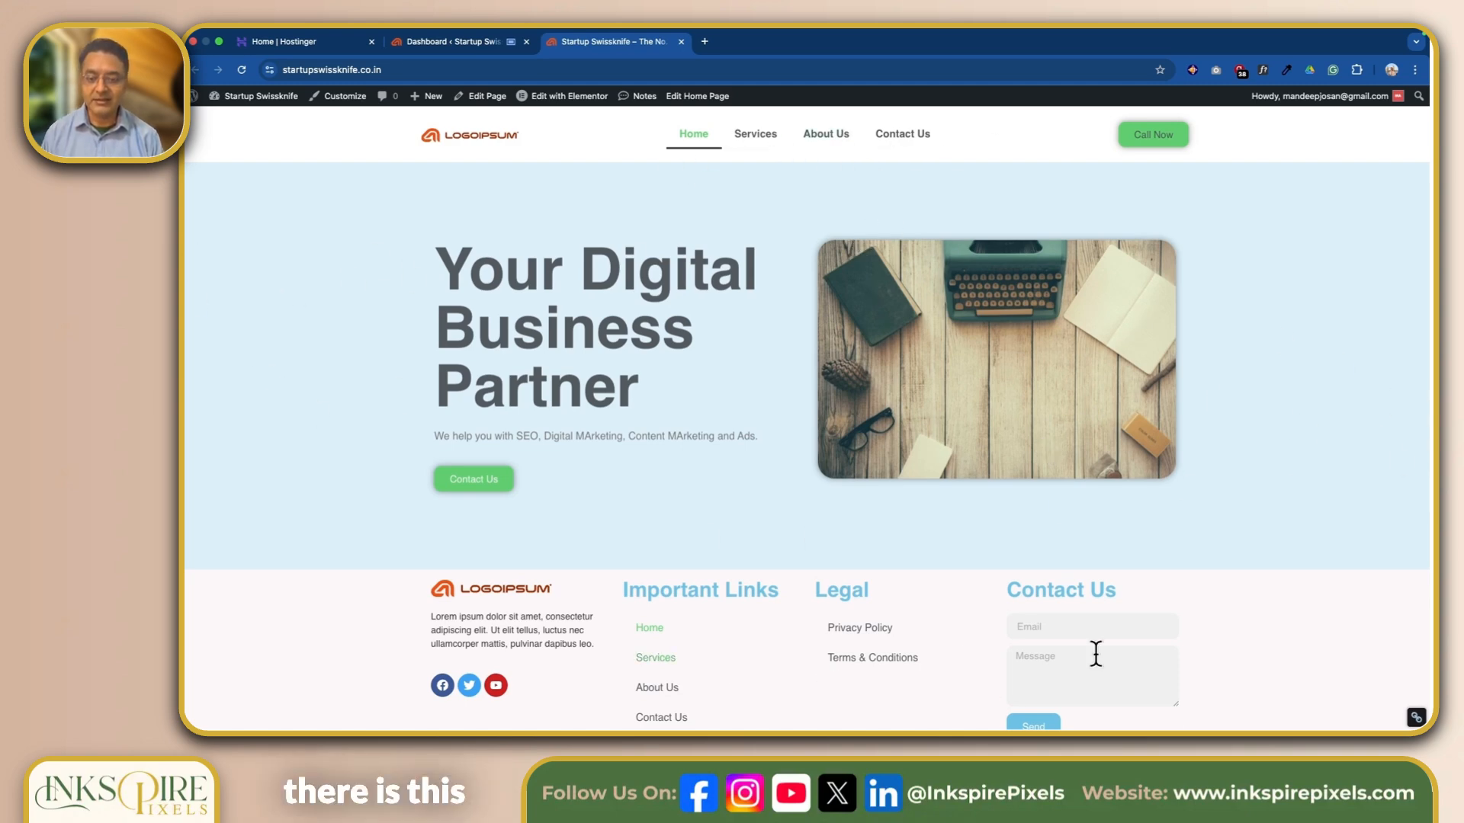
{"action": "scroll", "coordinate": [1323, 667], "scroll_direction": "down", "scroll_amount": 2}
{"action": "scroll", "coordinate": [1326, 684], "scroll_direction": "up", "scroll_amount": 3}
{"action": "scroll", "coordinate": [1322, 670], "scroll_direction": "down", "scroll_amount": 2}
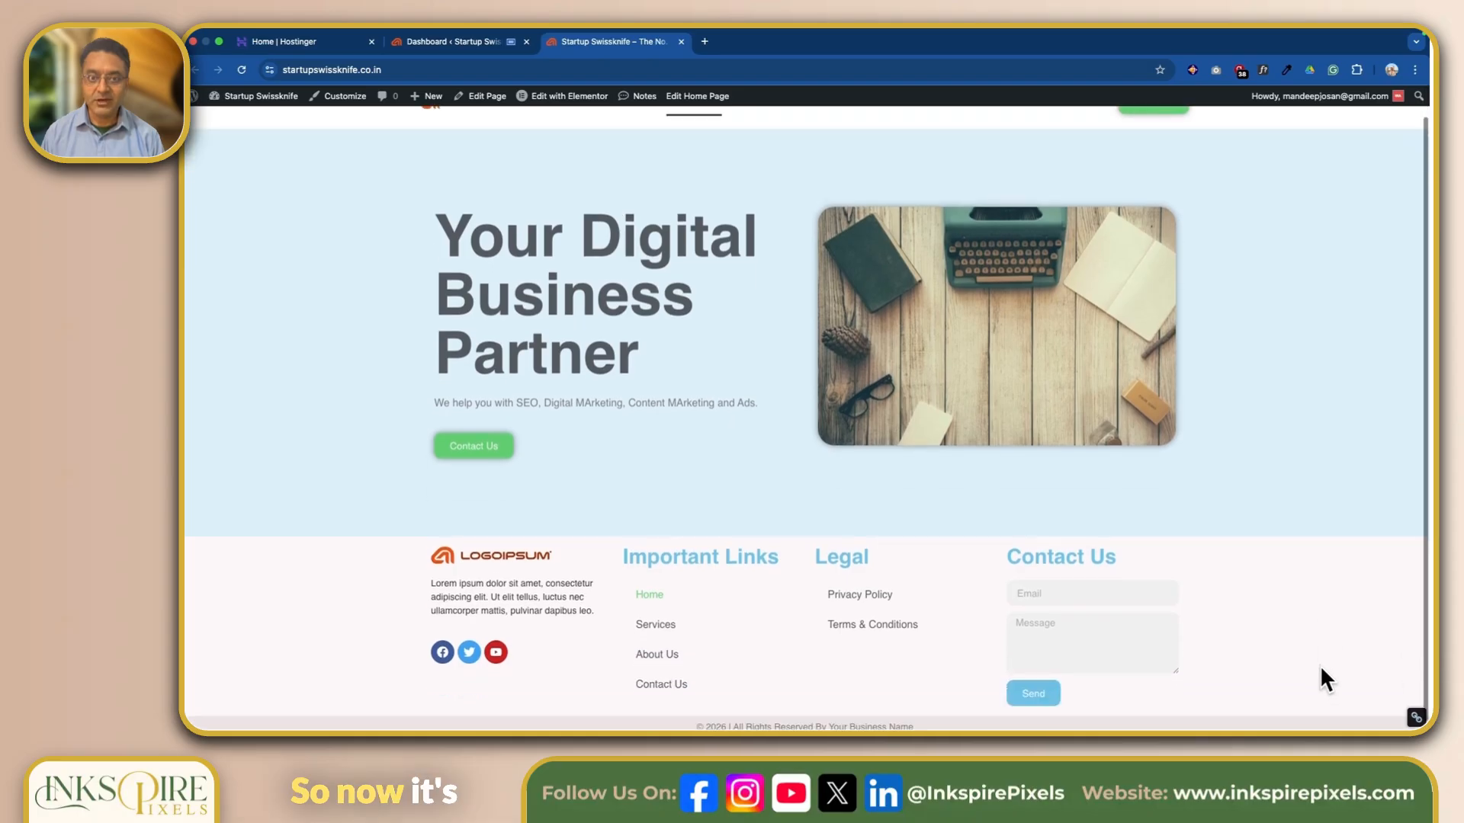
{"action": "scroll", "coordinate": [1322, 666], "scroll_direction": "up", "scroll_amount": 2}
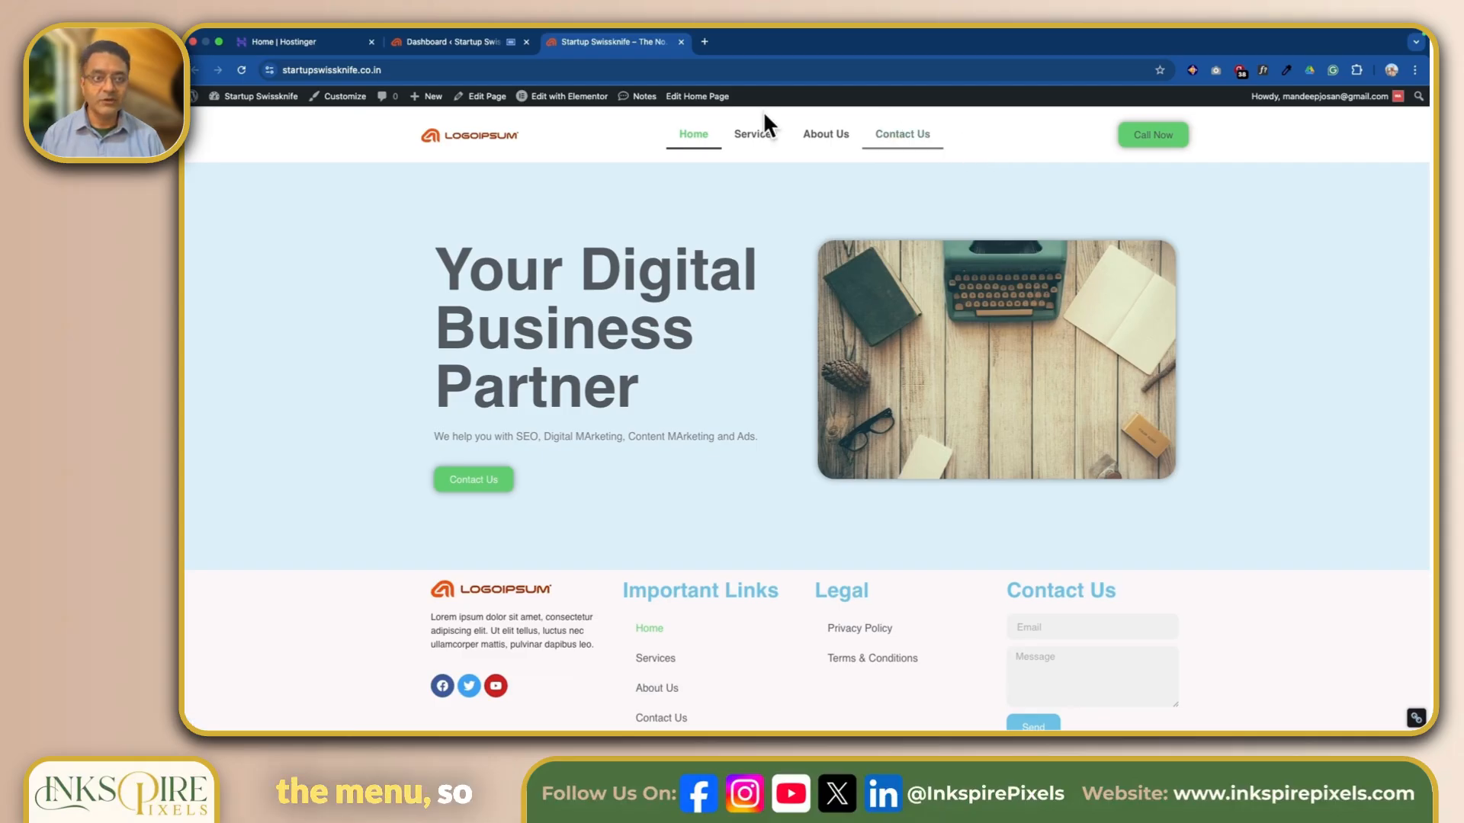
Return to the WordPress dashboard and open the Menus management page.
{"action": "mouse_move", "coordinate": [410, 26]}
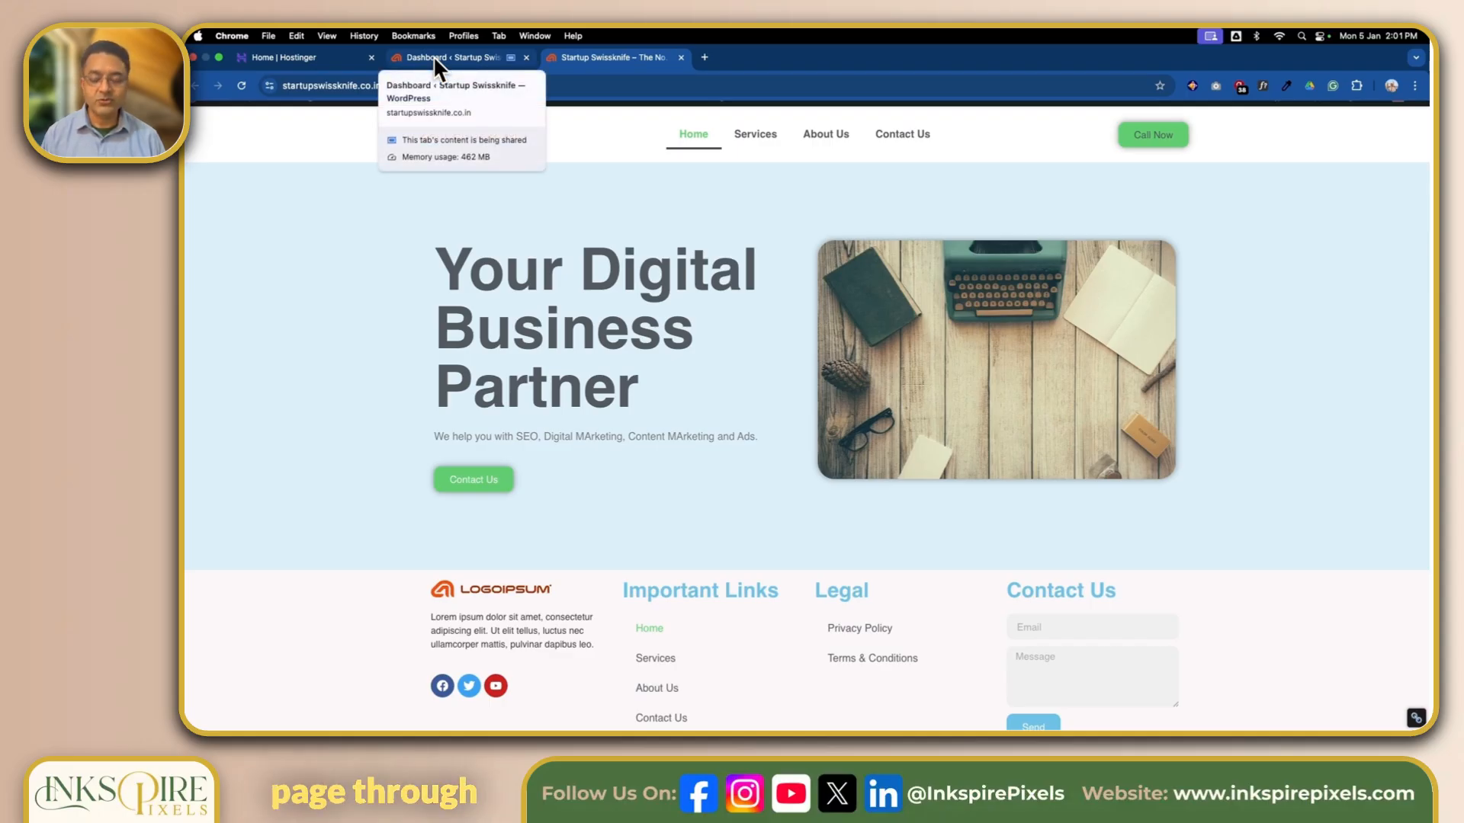
{"action": "left_click", "coordinate": [433, 56]}
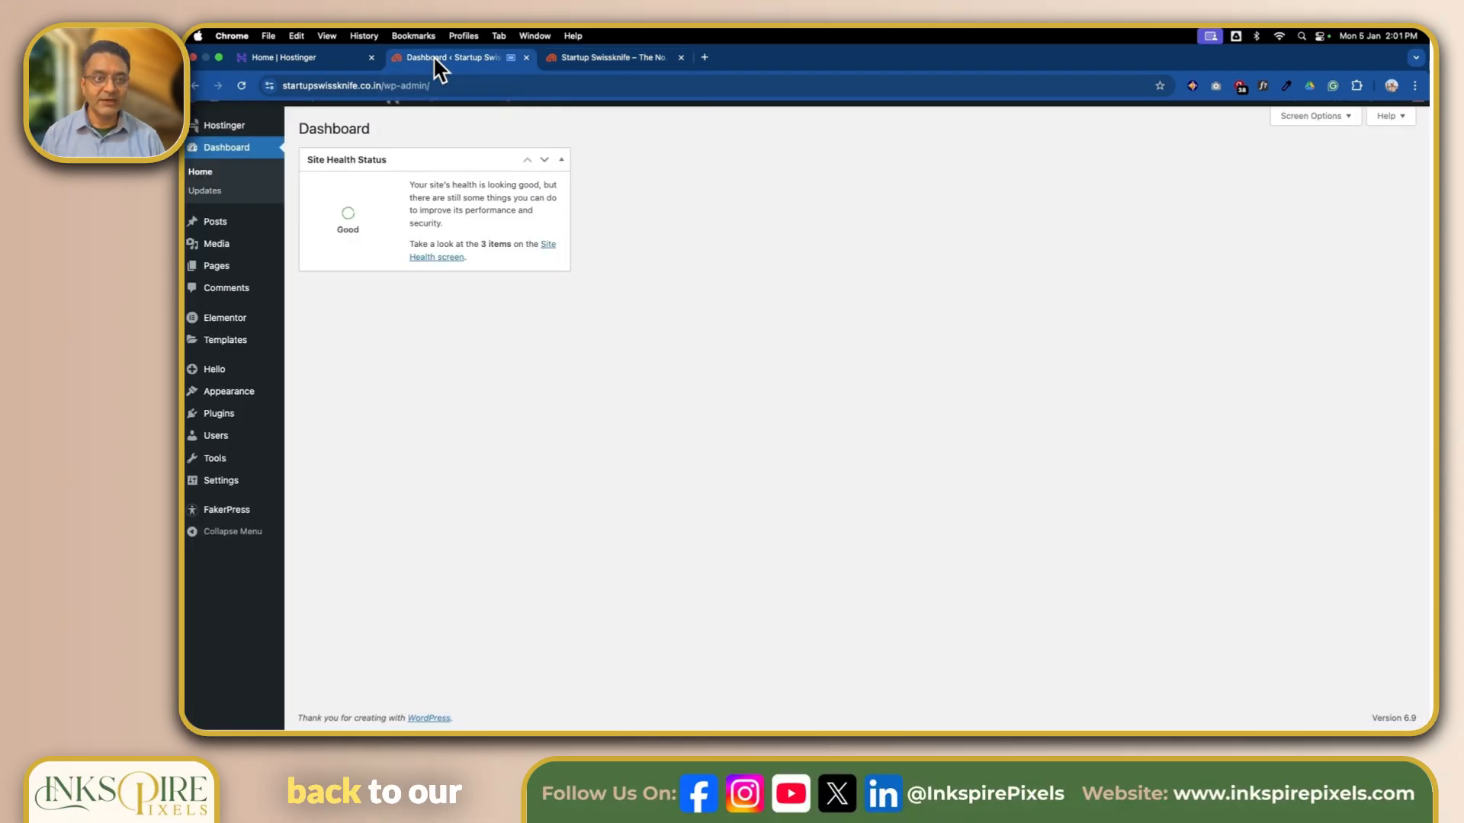
{"action": "mouse_move", "coordinate": [261, 392]}
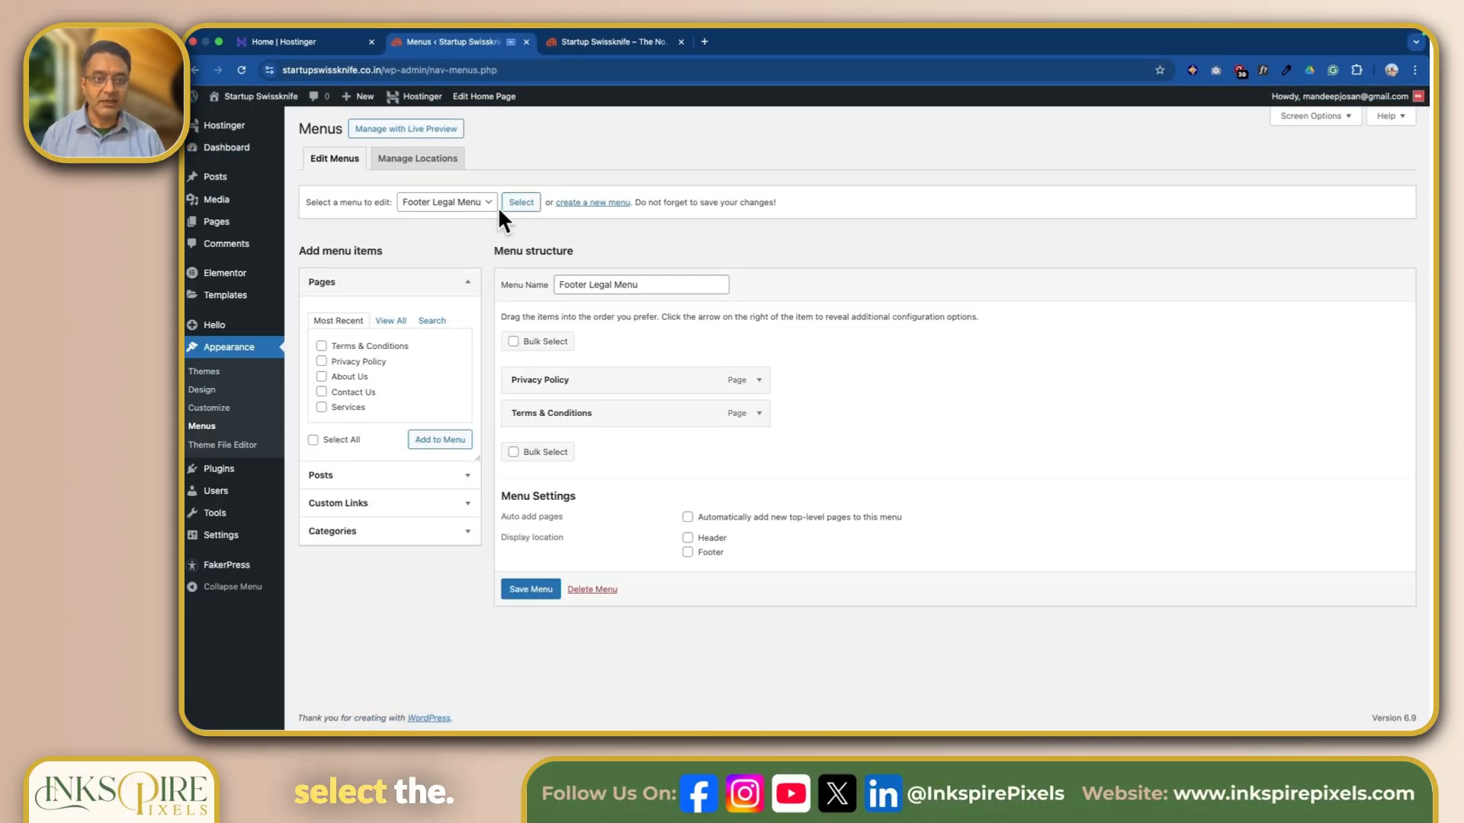
Load the Header Menu for editing, add the Blogs posts page to it, and save the menu.
{"action": "left_click", "coordinate": [485, 203]}
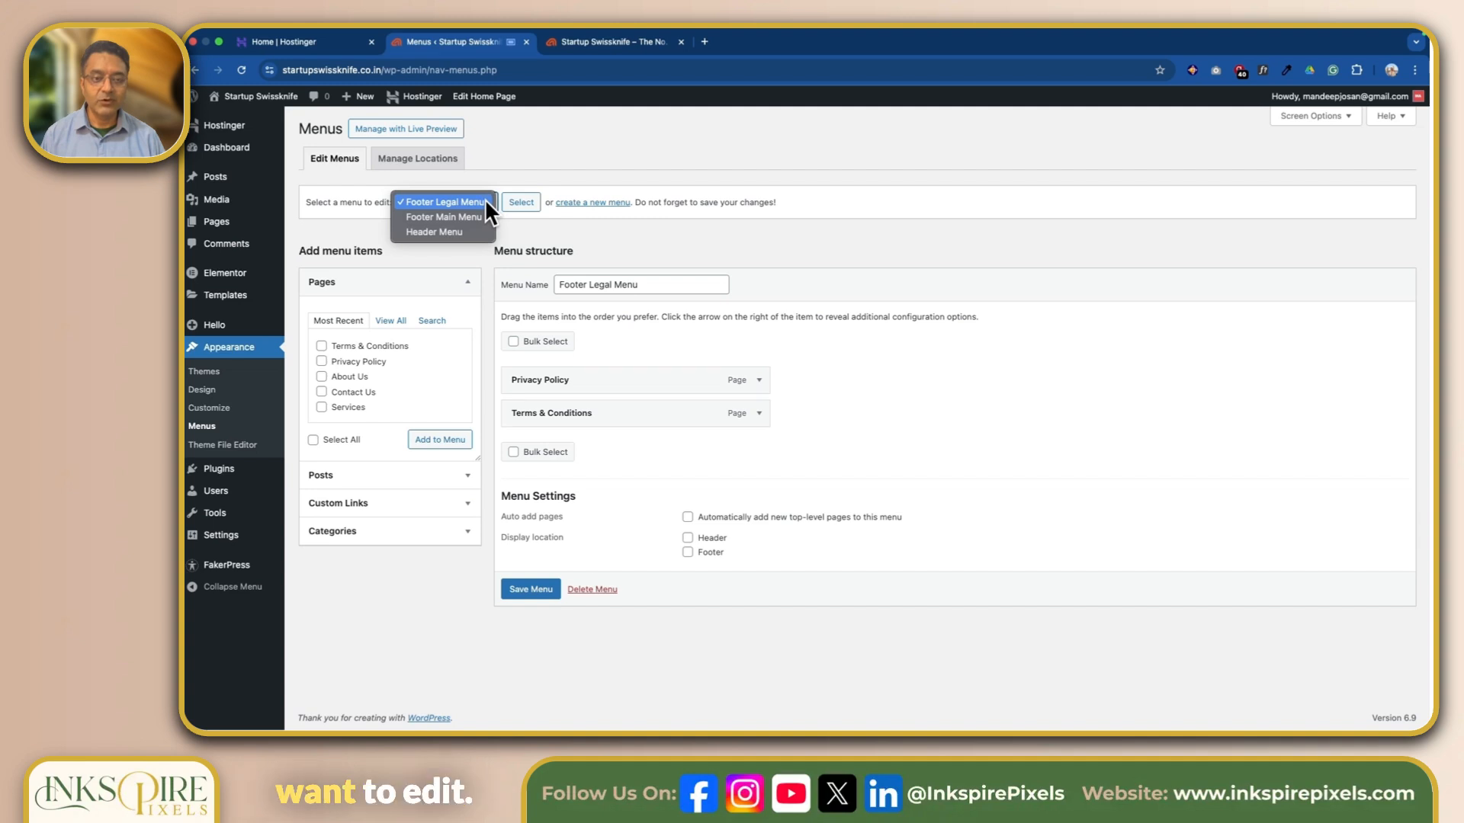
{"action": "left_click", "coordinate": [455, 230]}
{"action": "left_click", "coordinate": [528, 204]}
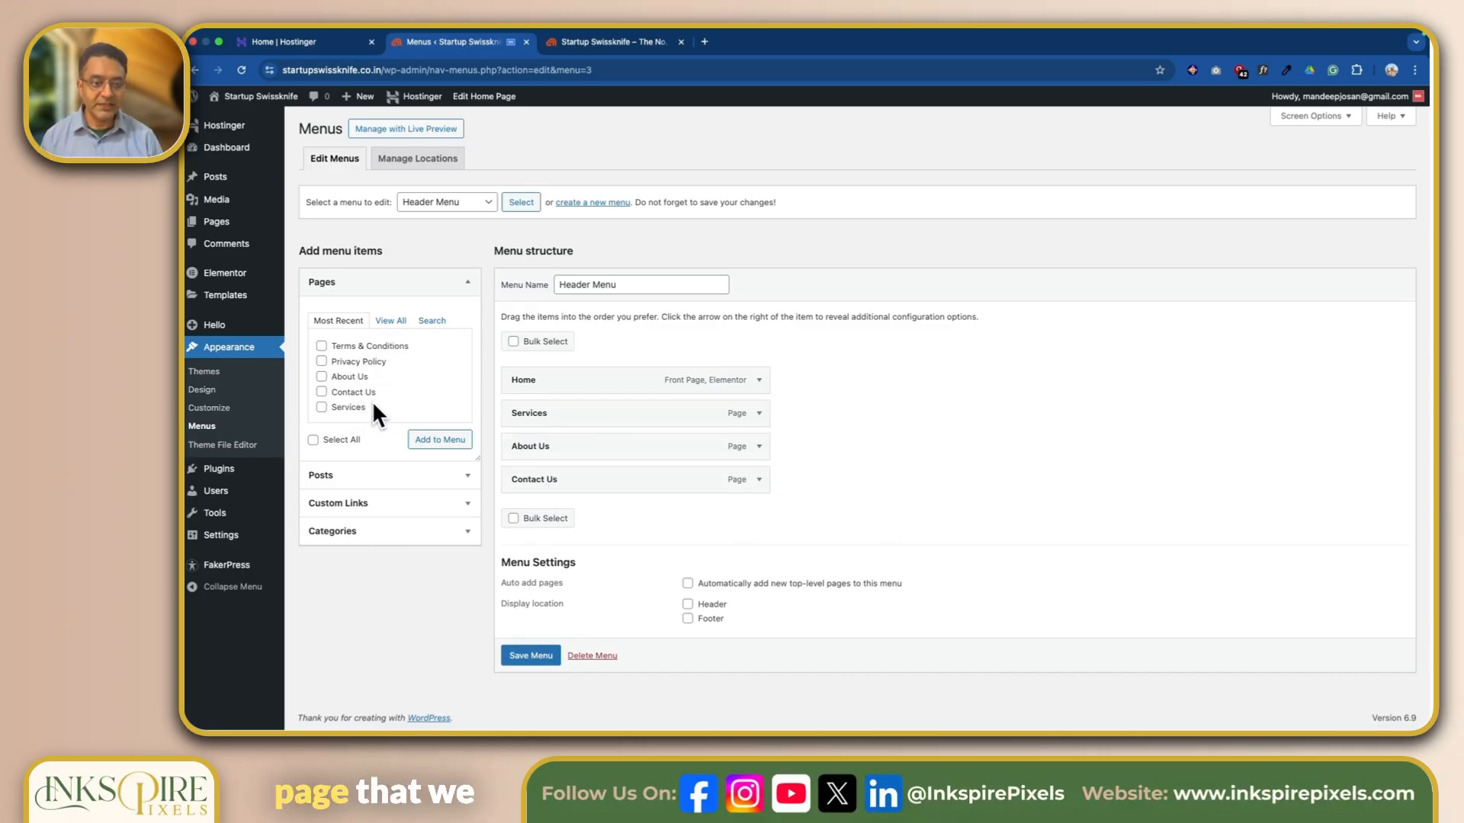
{"action": "left_click", "coordinate": [392, 322]}
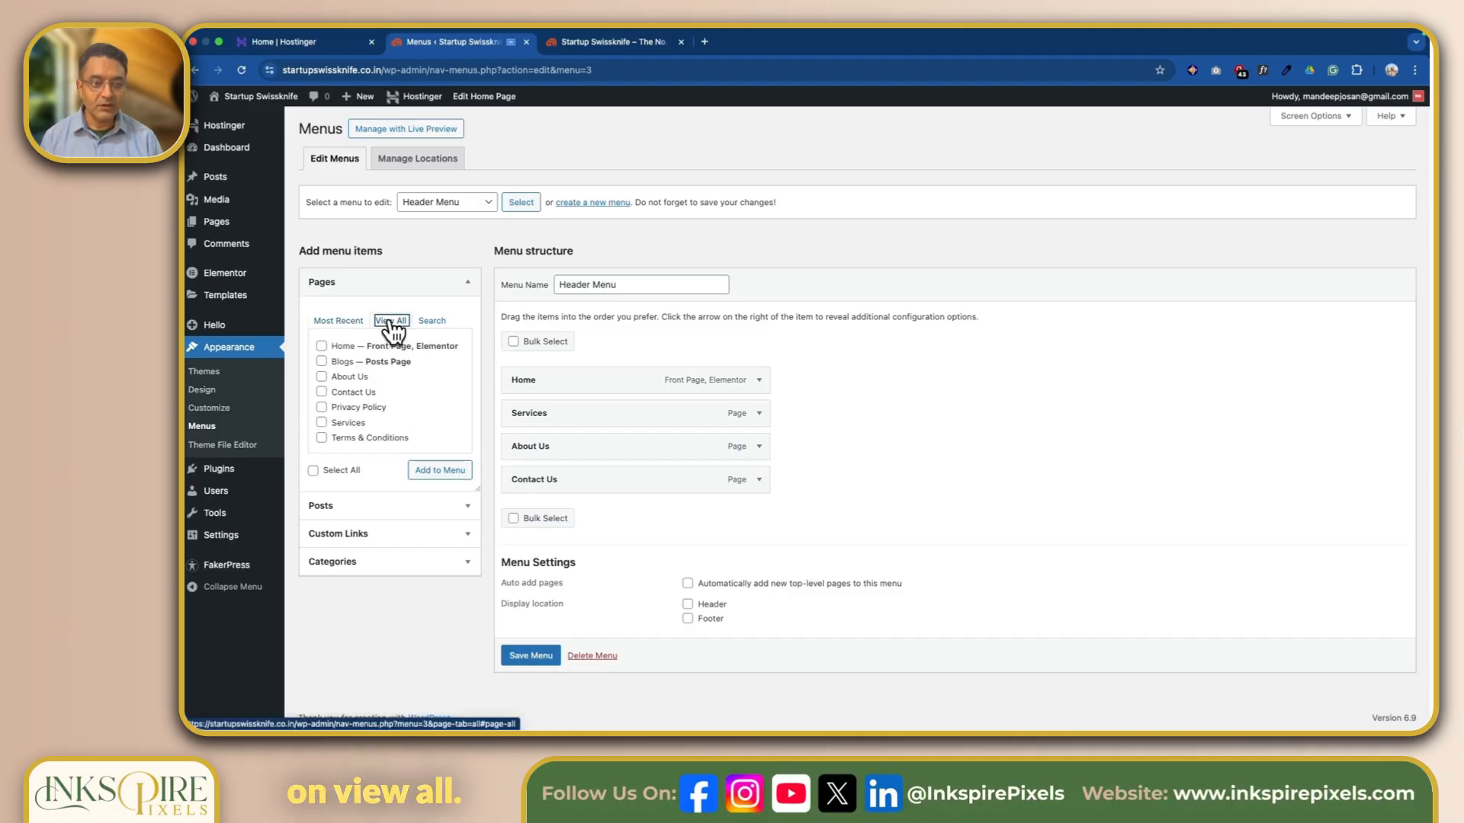
{"action": "left_click", "coordinate": [321, 363]}
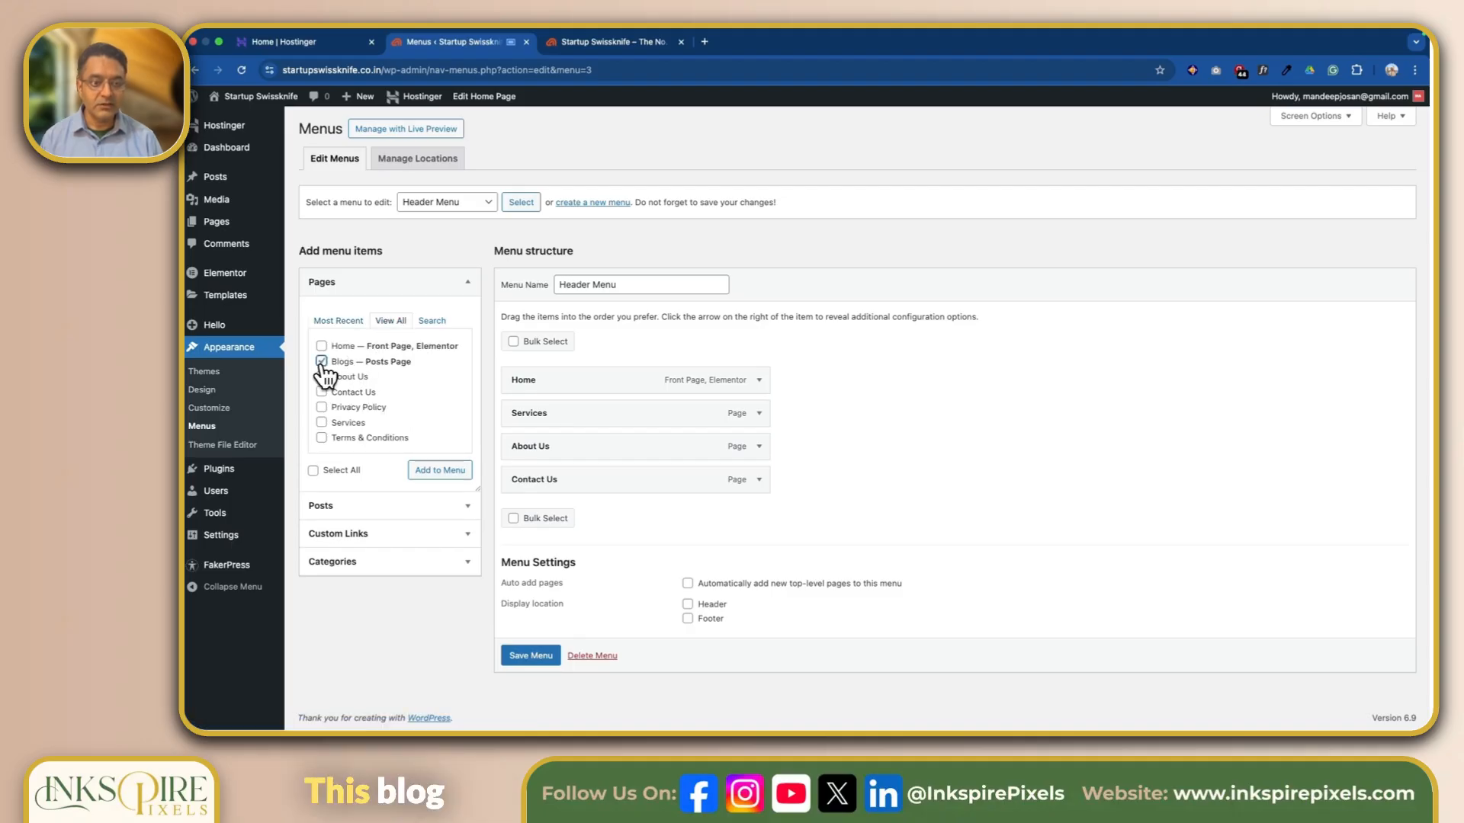
{"action": "left_click", "coordinate": [439, 471]}
{"action": "scroll", "coordinate": [527, 678], "scroll_direction": "down", "scroll_amount": 1}
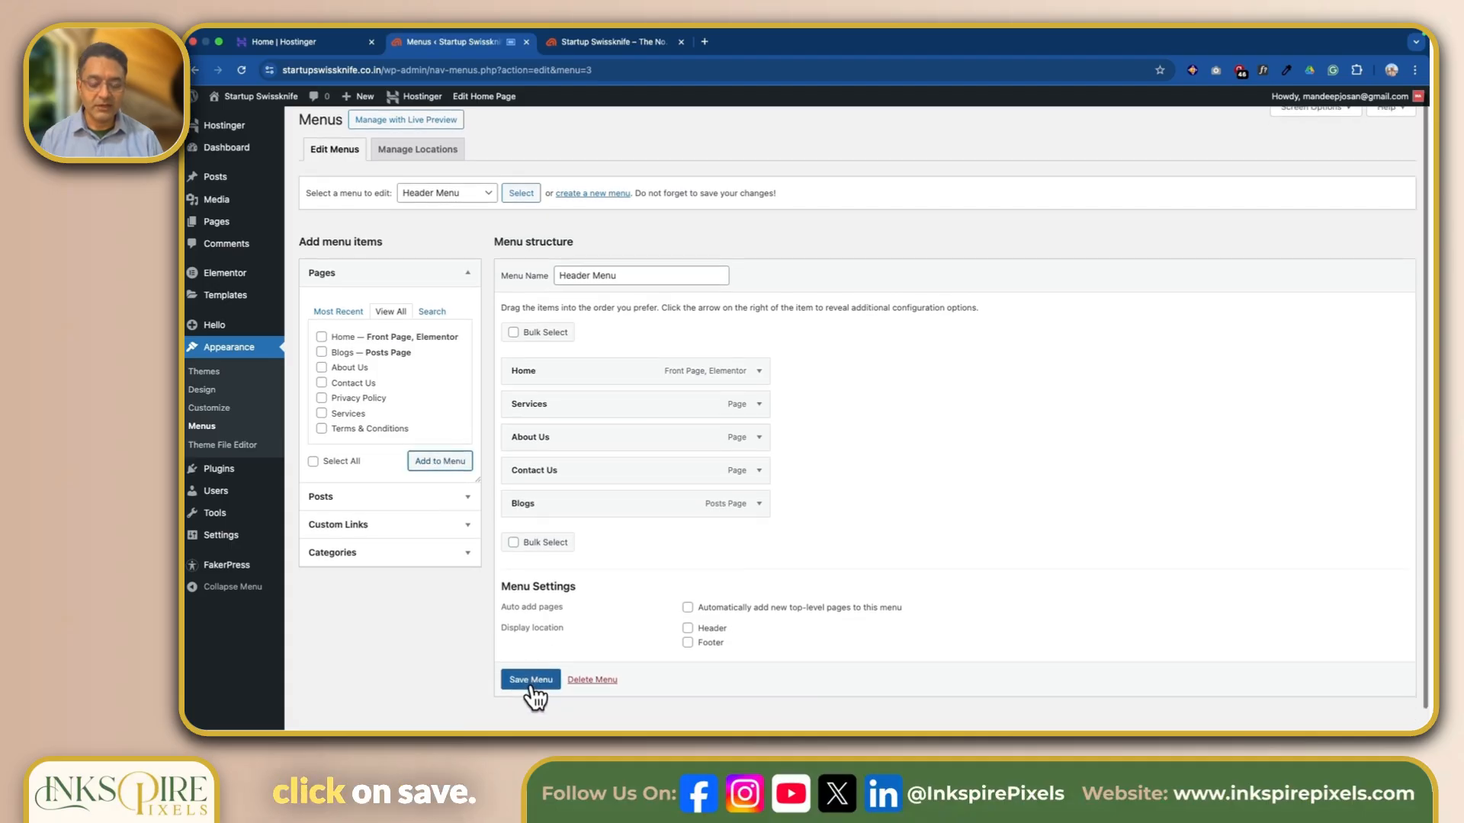
{"action": "left_click", "coordinate": [533, 680]}
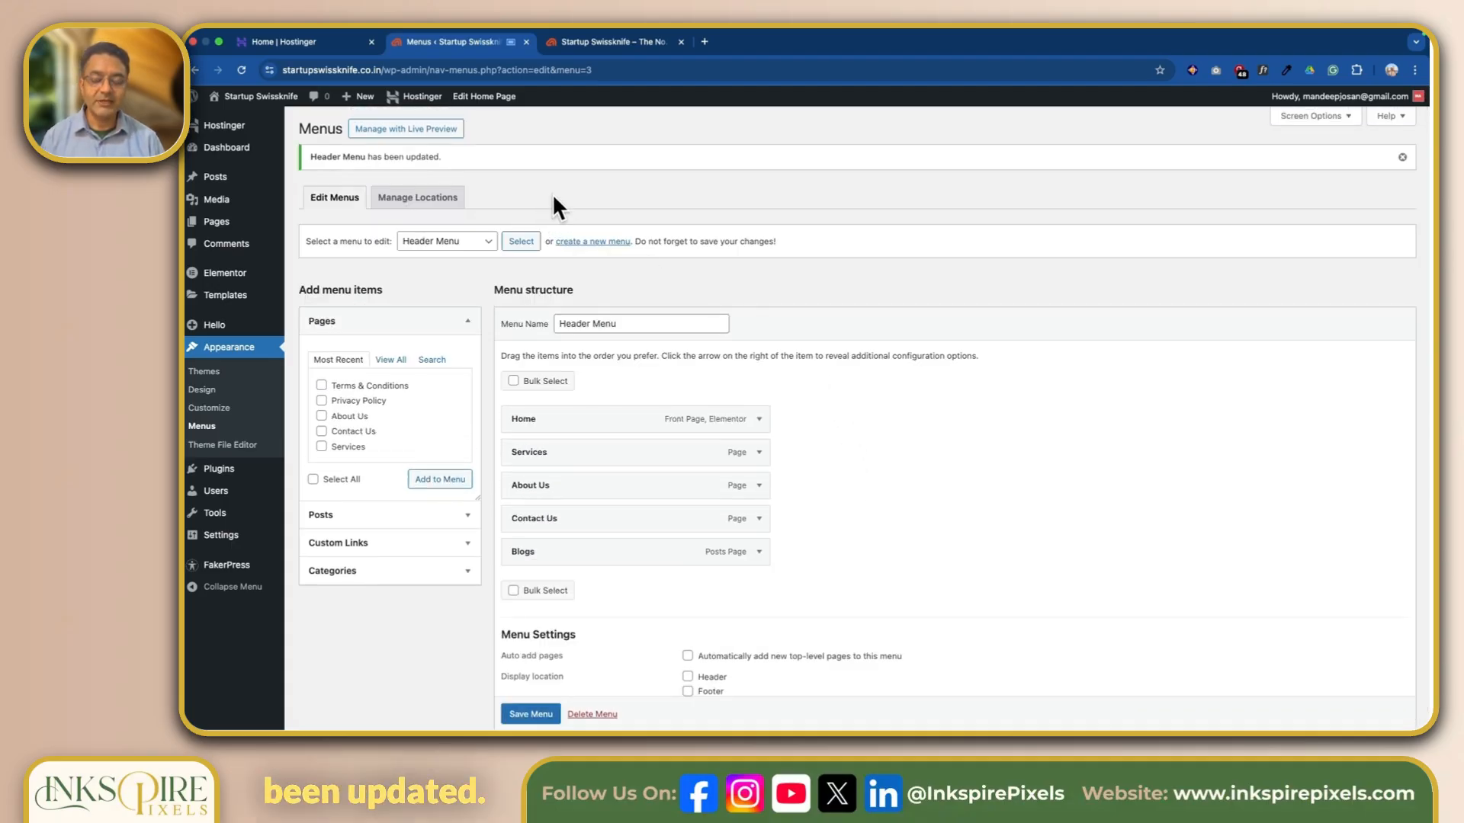
Reload the live site, review the Blogs page from the header navigation down to the footer, and return to the Home page.
{"action": "left_click", "coordinate": [604, 43]}
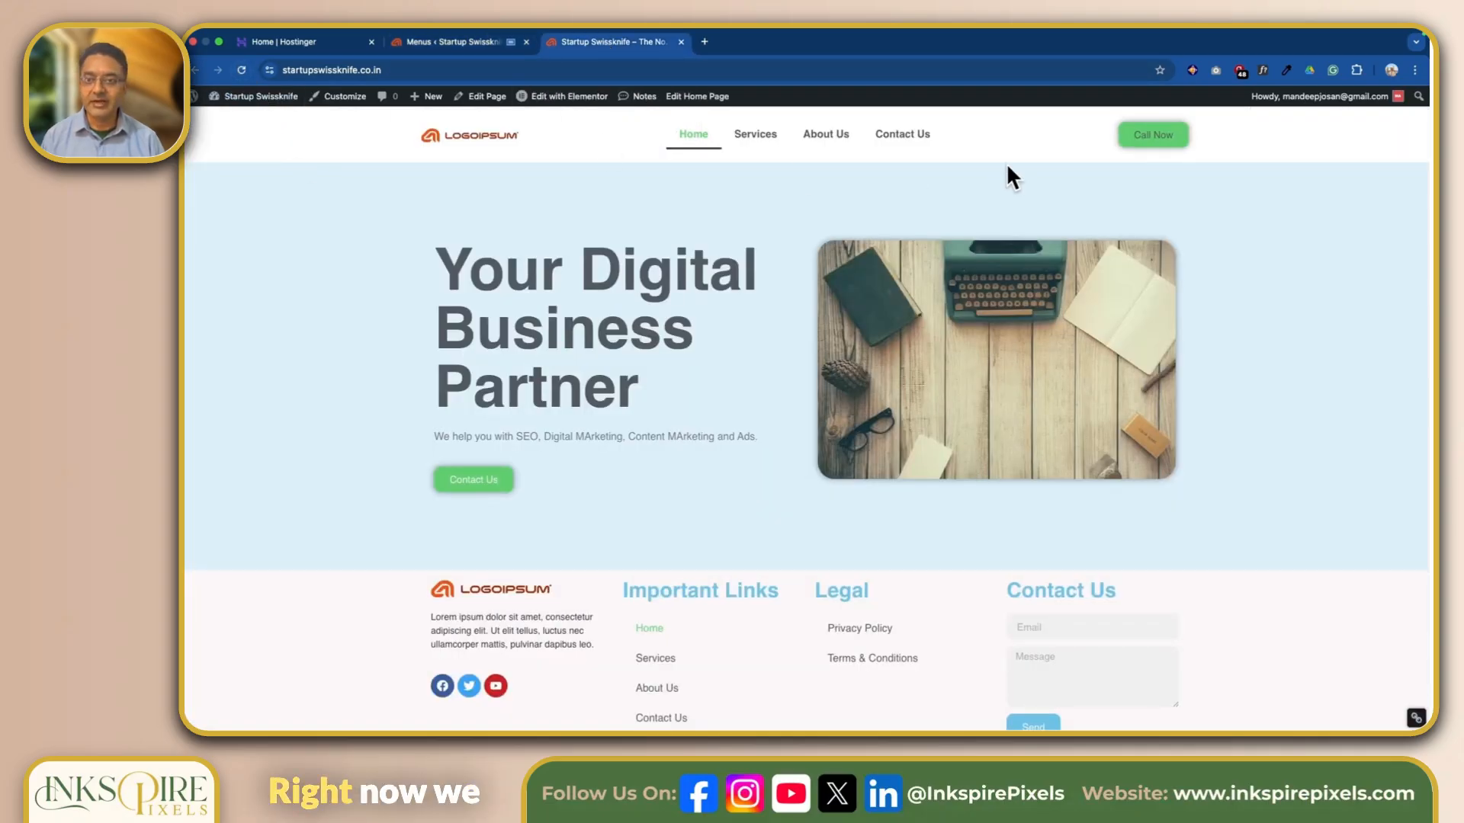
{"action": "left_click", "coordinate": [240, 70]}
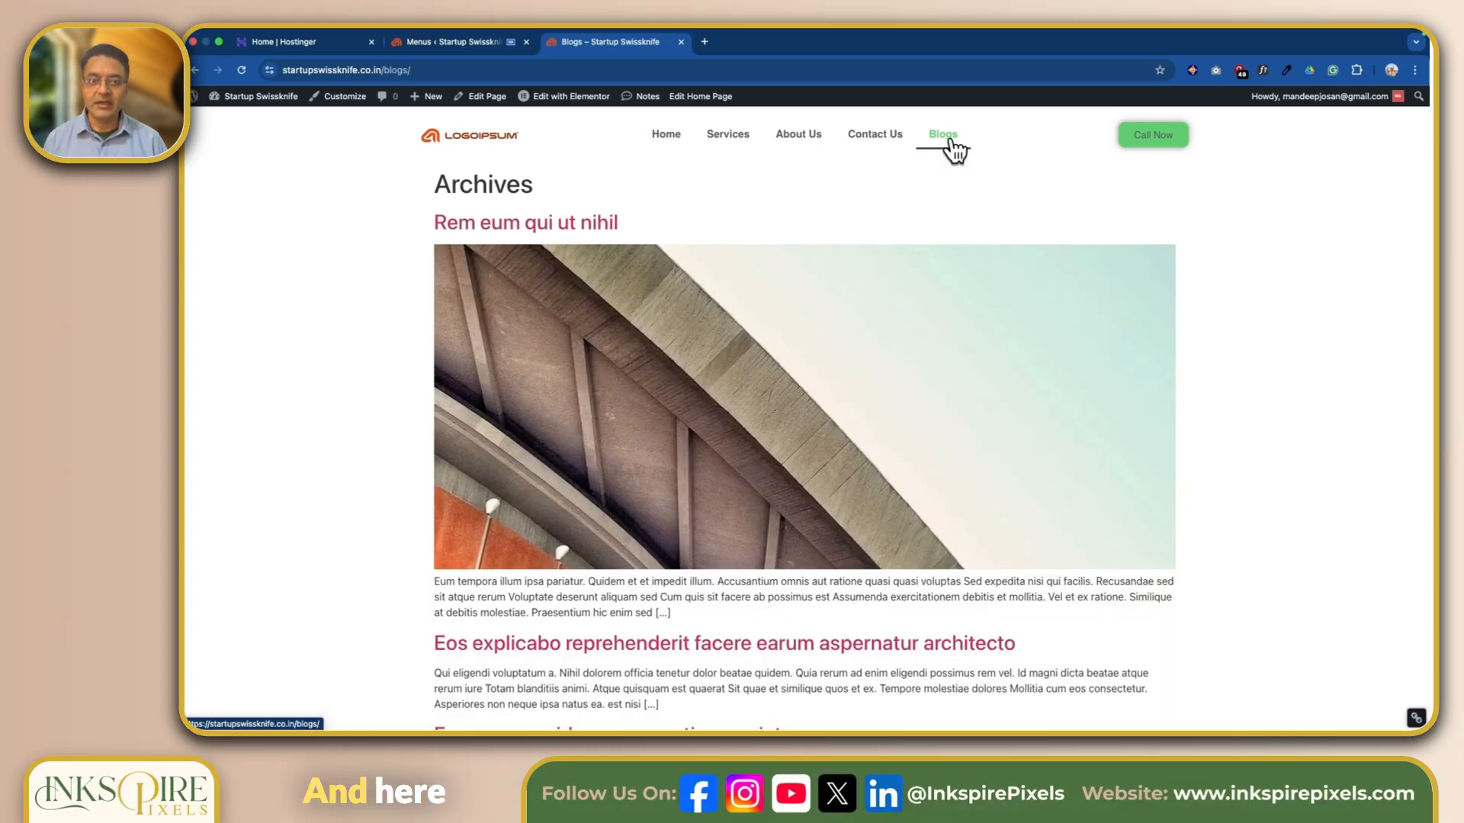
{"action": "scroll", "coordinate": [1030, 497], "scroll_direction": "down", "scroll_amount": 5}
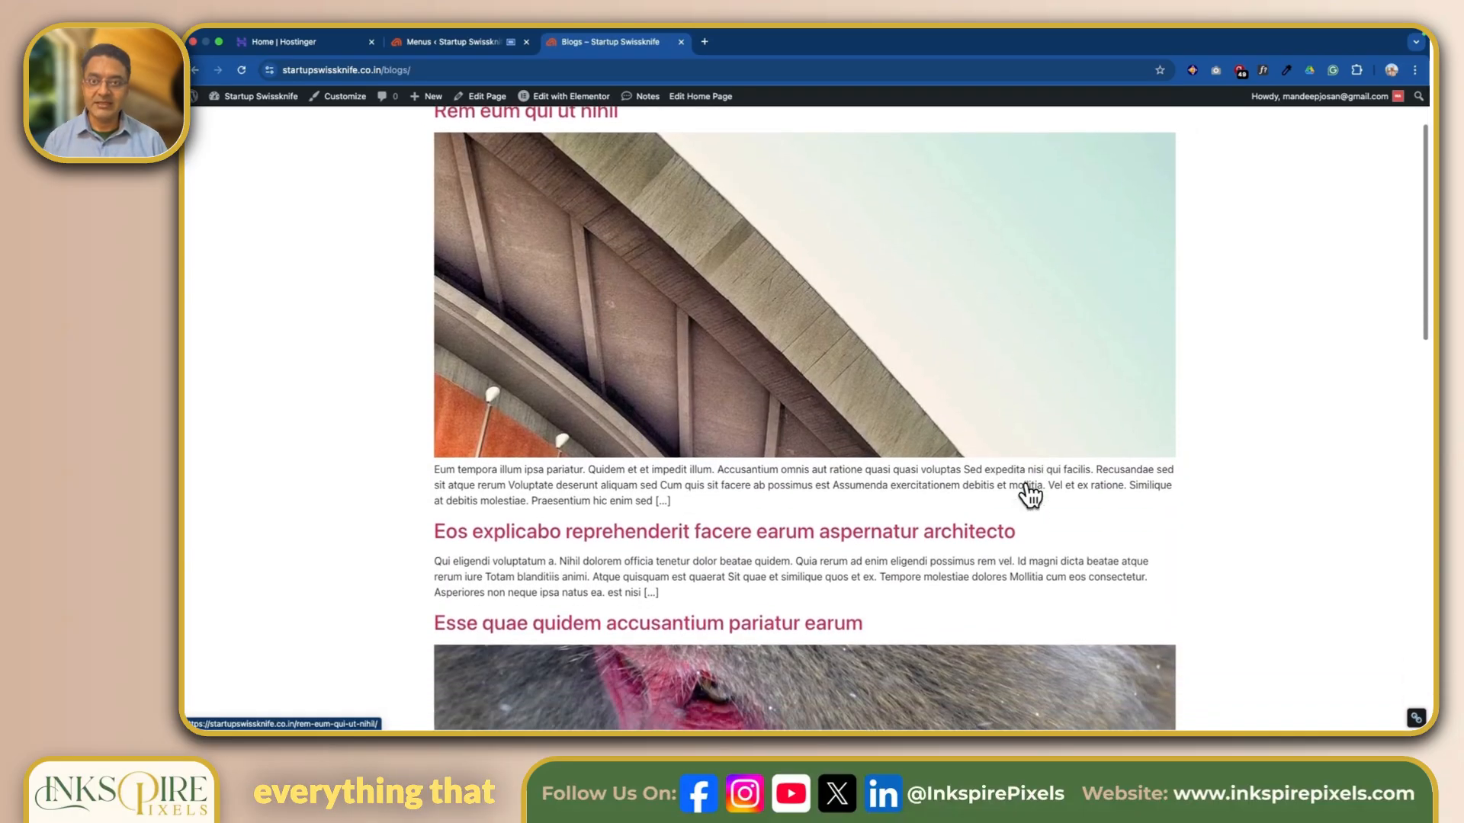
{"action": "scroll", "coordinate": [1027, 480], "scroll_direction": "down", "scroll_amount": 12}
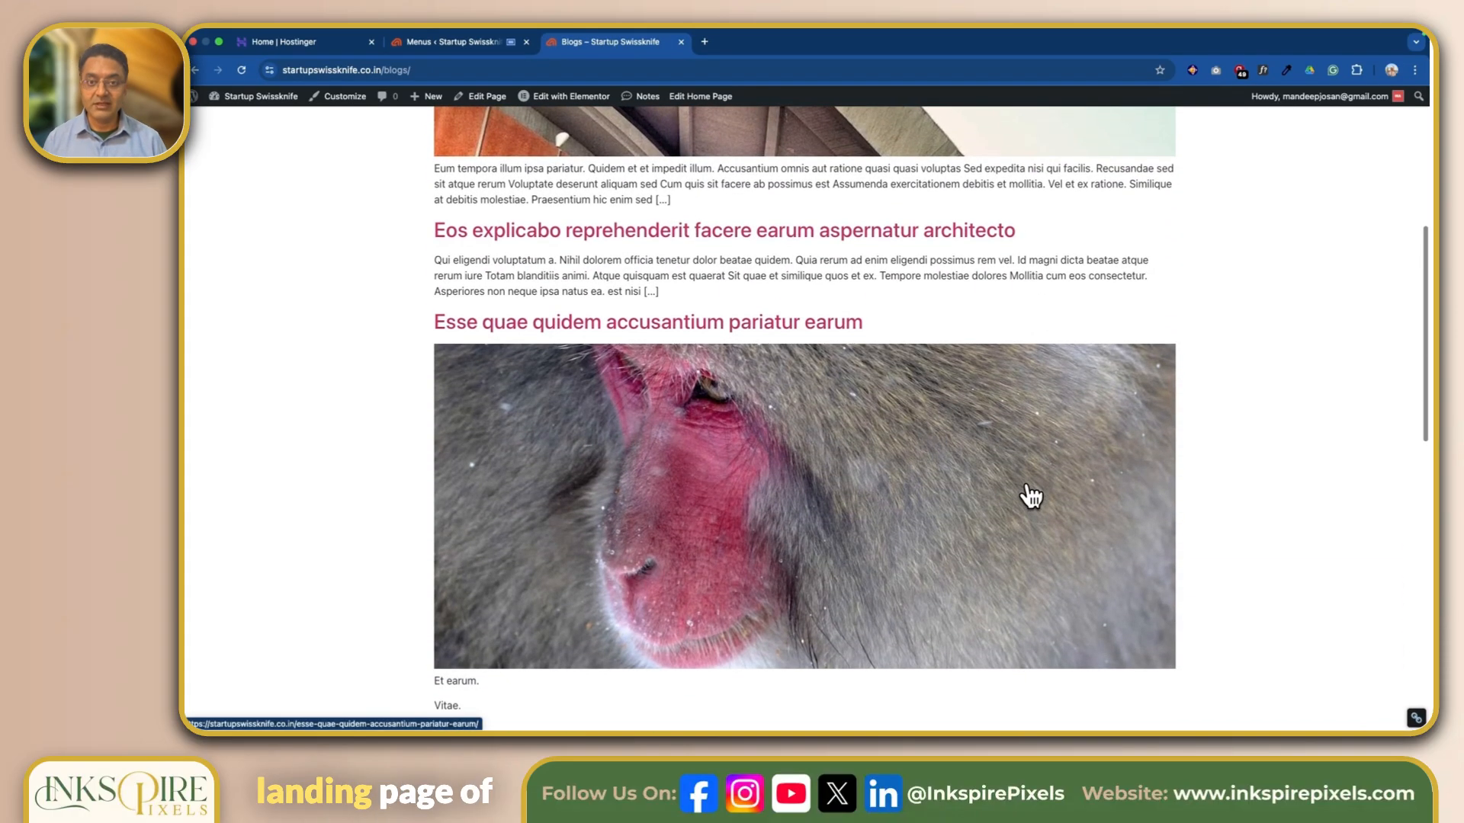
{"action": "scroll", "coordinate": [1031, 496], "scroll_direction": "down", "scroll_amount": 10}
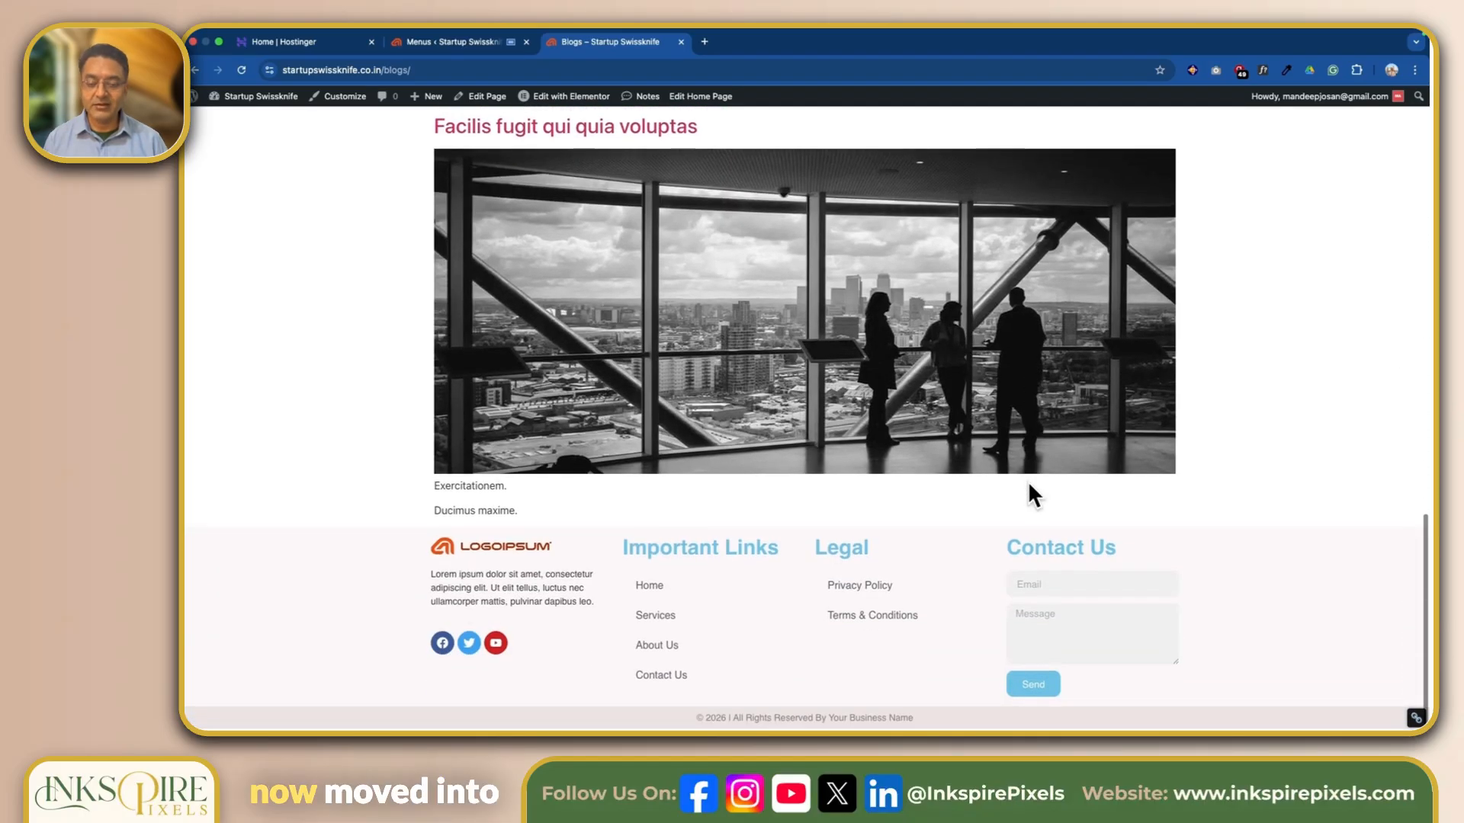
{"action": "scroll", "coordinate": [1027, 488], "scroll_direction": "up", "scroll_amount": 18}
{"action": "scroll", "coordinate": [1028, 481], "scroll_direction": "up", "scroll_amount": 10}
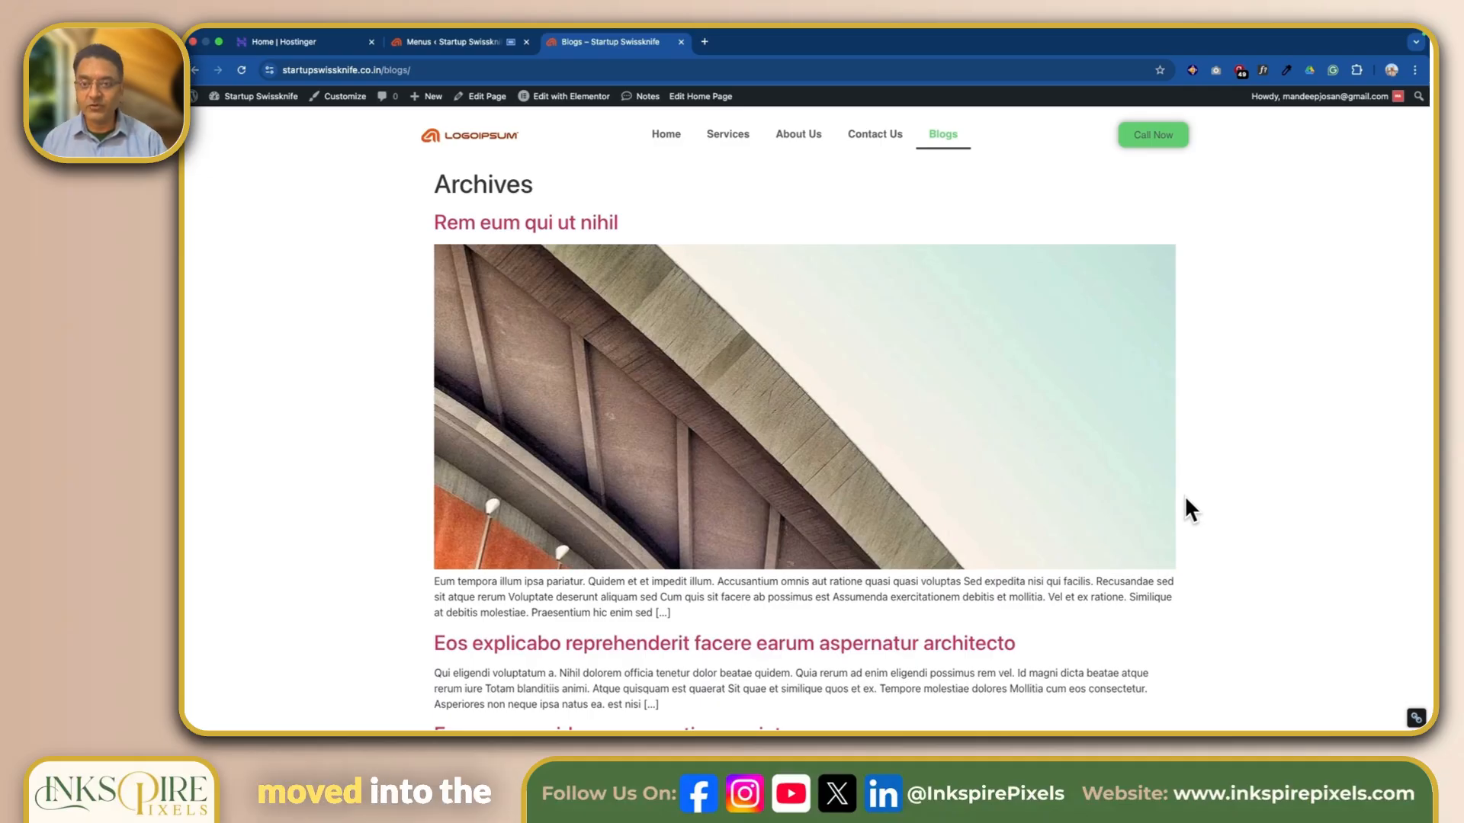
{"action": "left_click", "coordinate": [663, 145]}
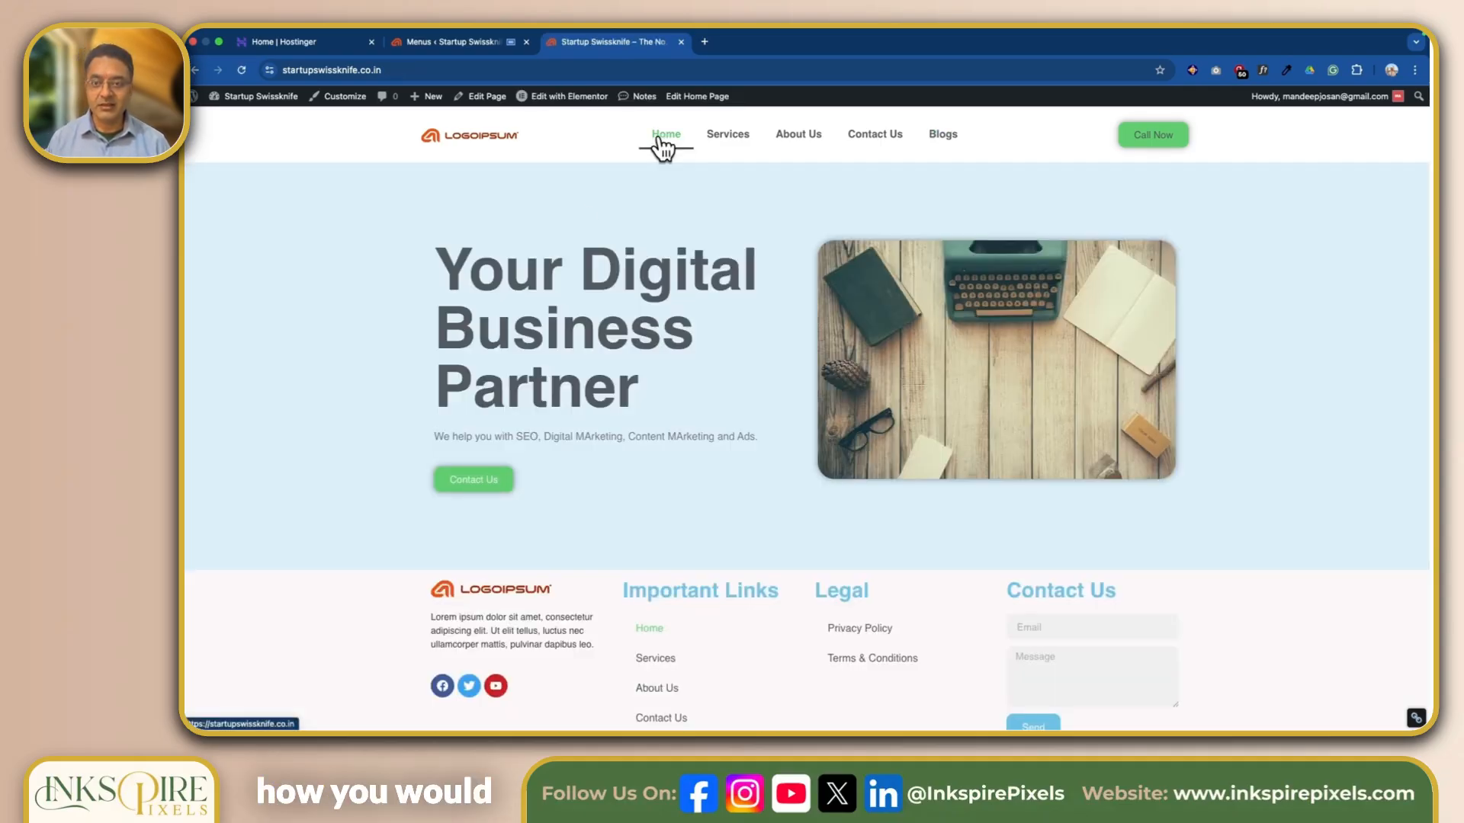